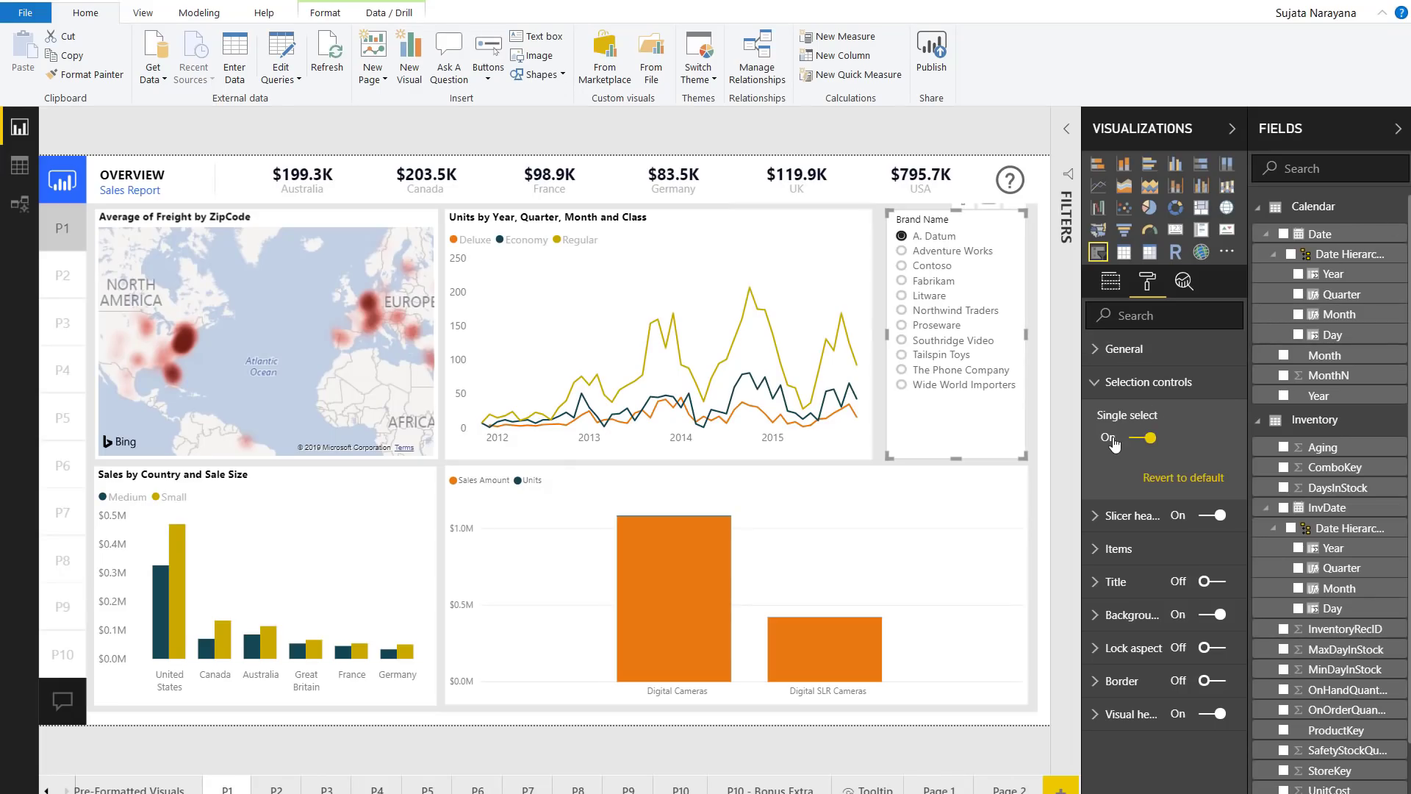
Filter the report by Contoso, Fabrikam and Litware in turn using the single-select Brand Name slicer.
left_click(942, 269)
left_click(937, 282)
left_click(938, 298)
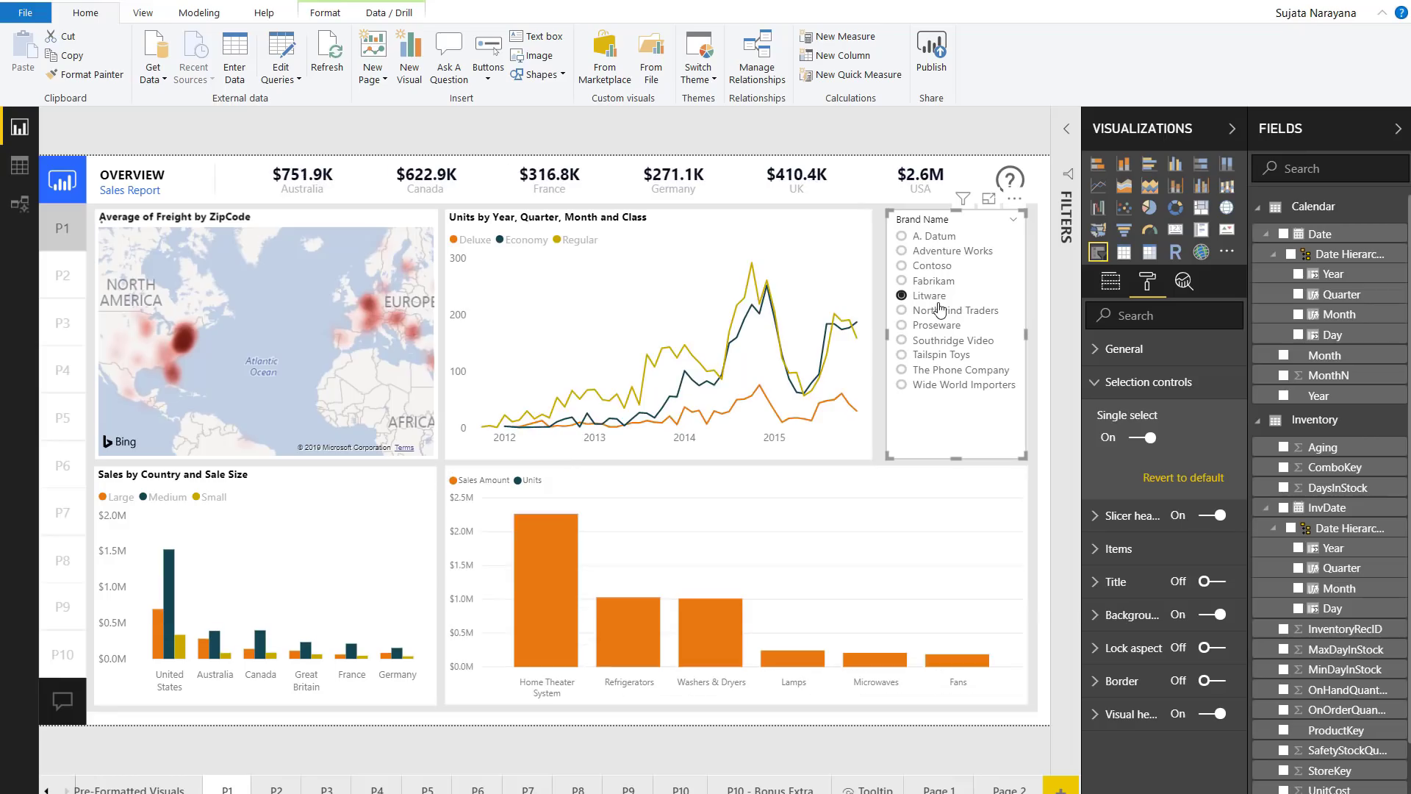
Switch the Brand Name slicer to a dropdown and filter the report by Litware and Northwind Traders in turn.
left_click(1013, 219)
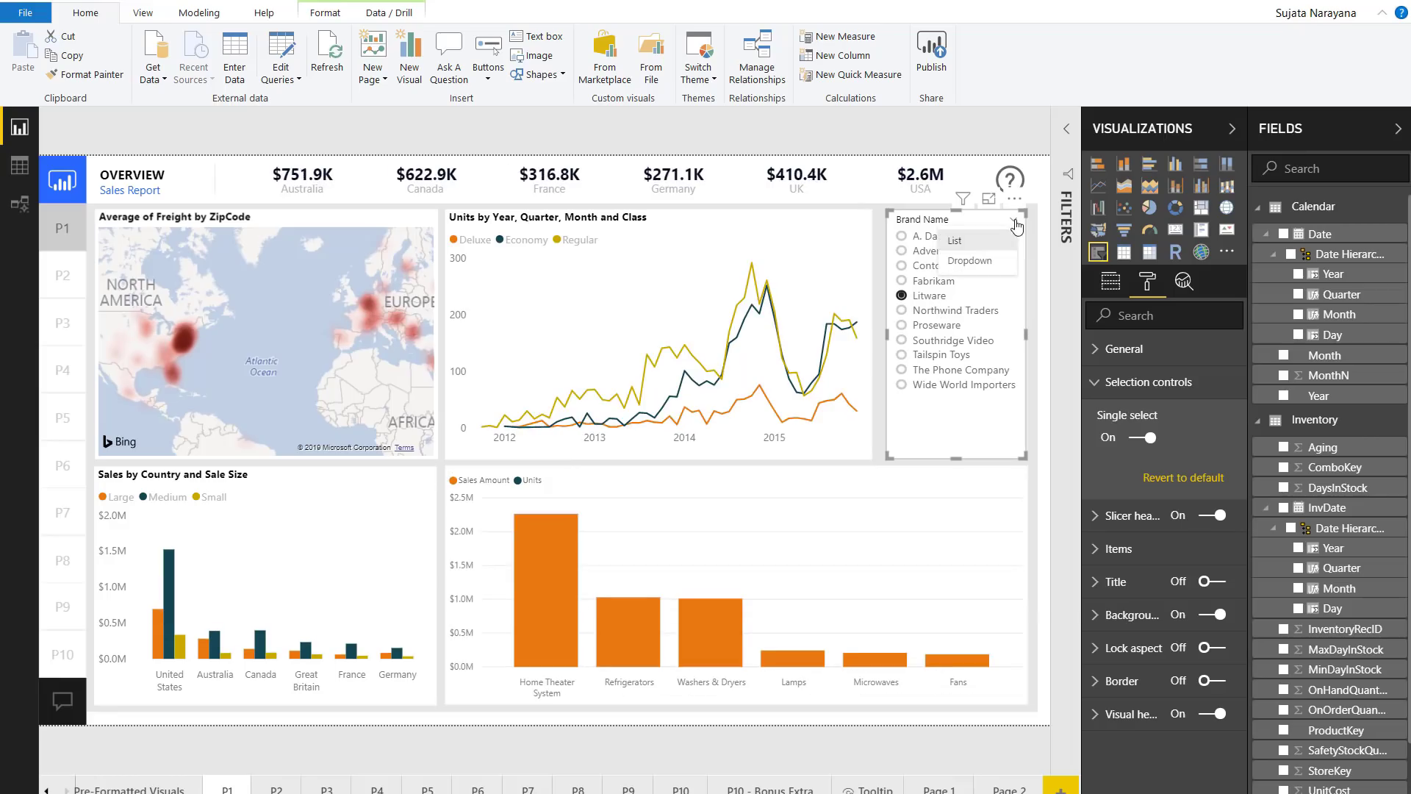
left_click(969, 261)
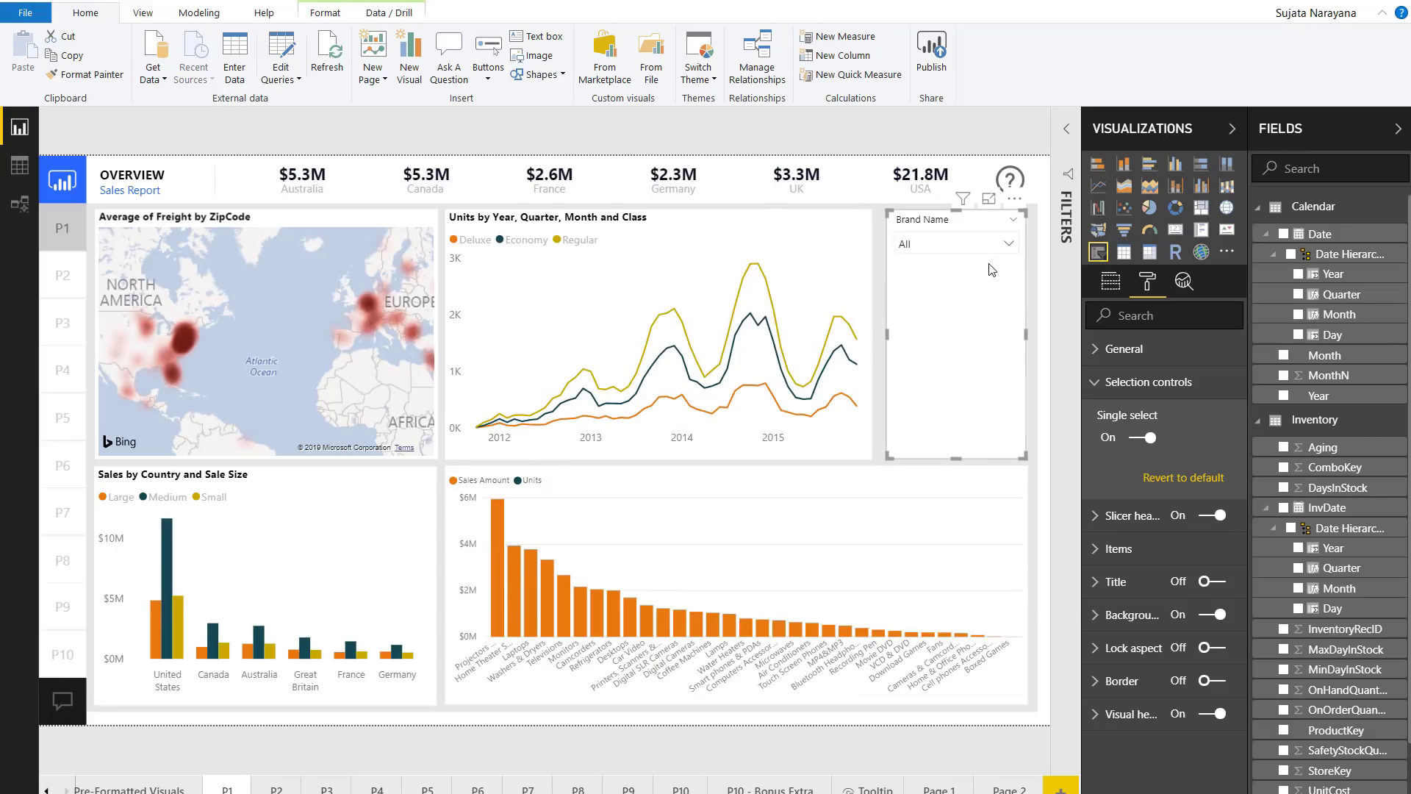
left_click(996, 250)
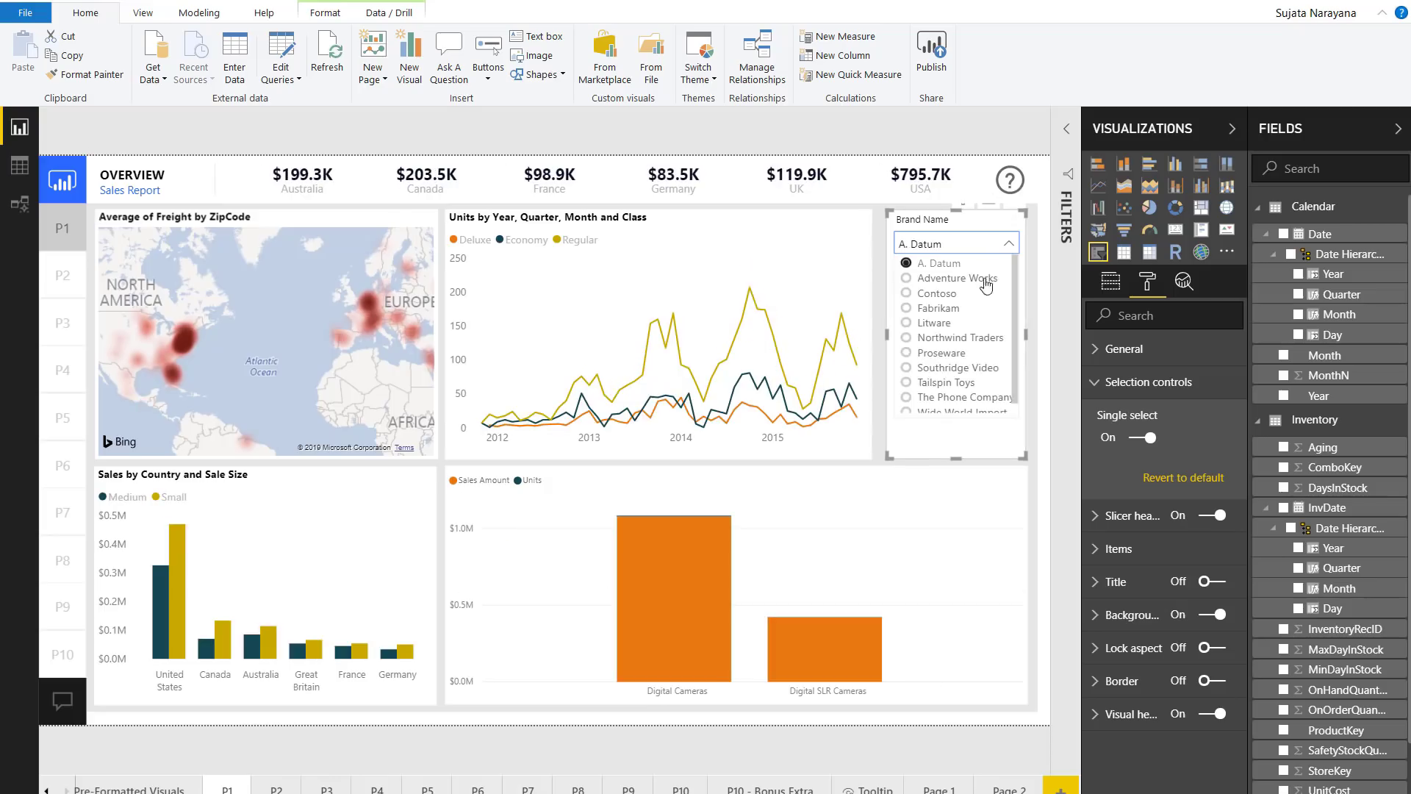
left_click(962, 323)
left_click(965, 248)
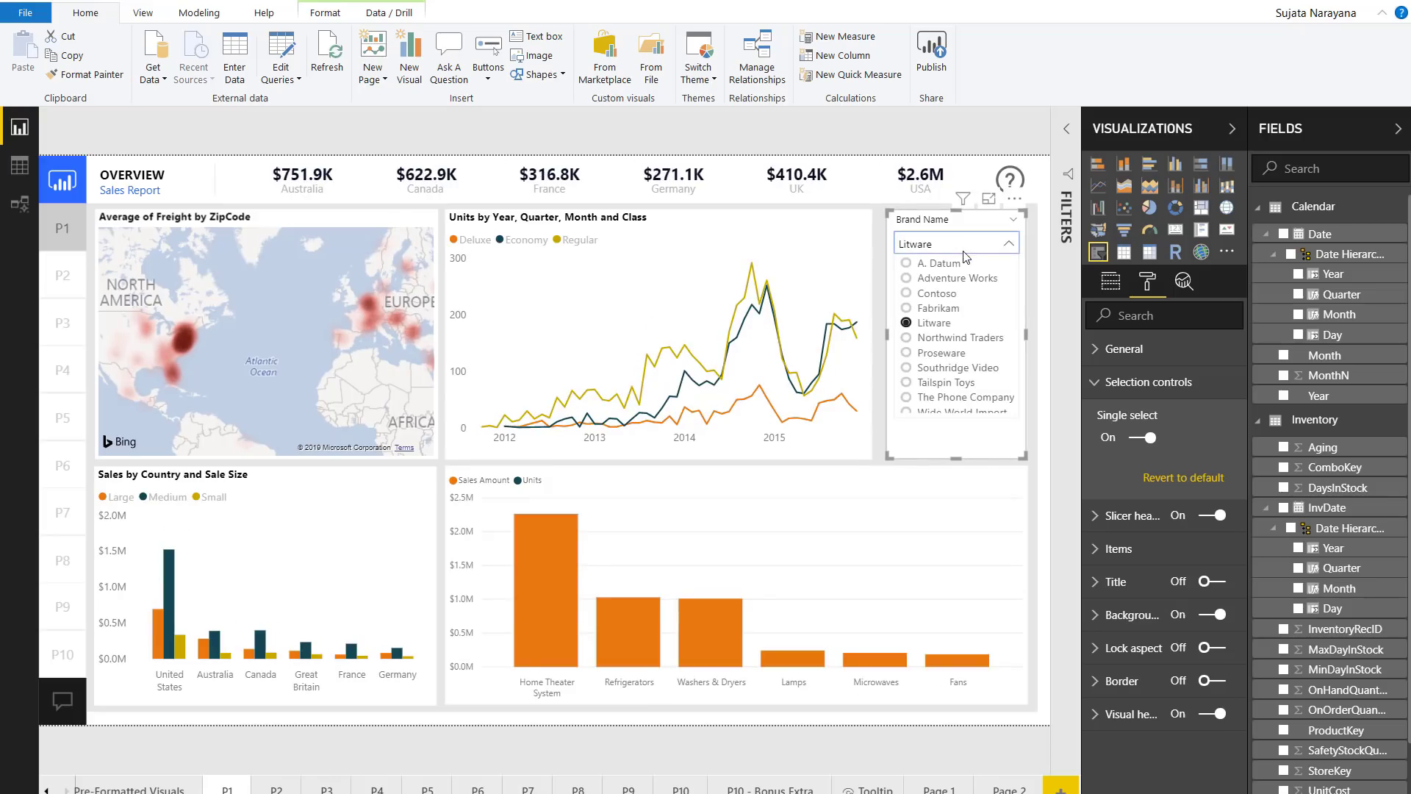
left_click(946, 338)
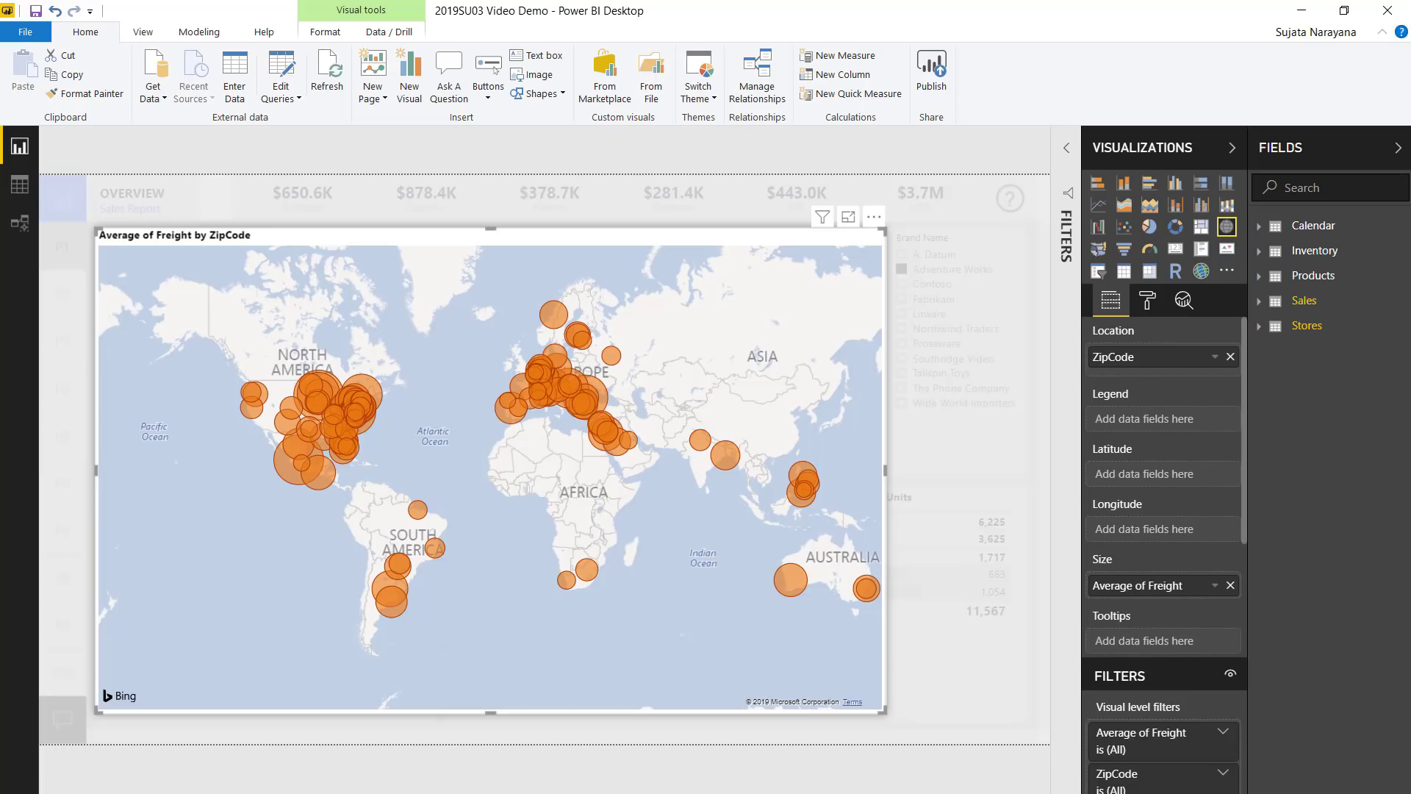
Turn on the heat map for the Average of Freight by ZipCode map, with radius 15 pixels and transparency 0%.
left_click(1151, 305)
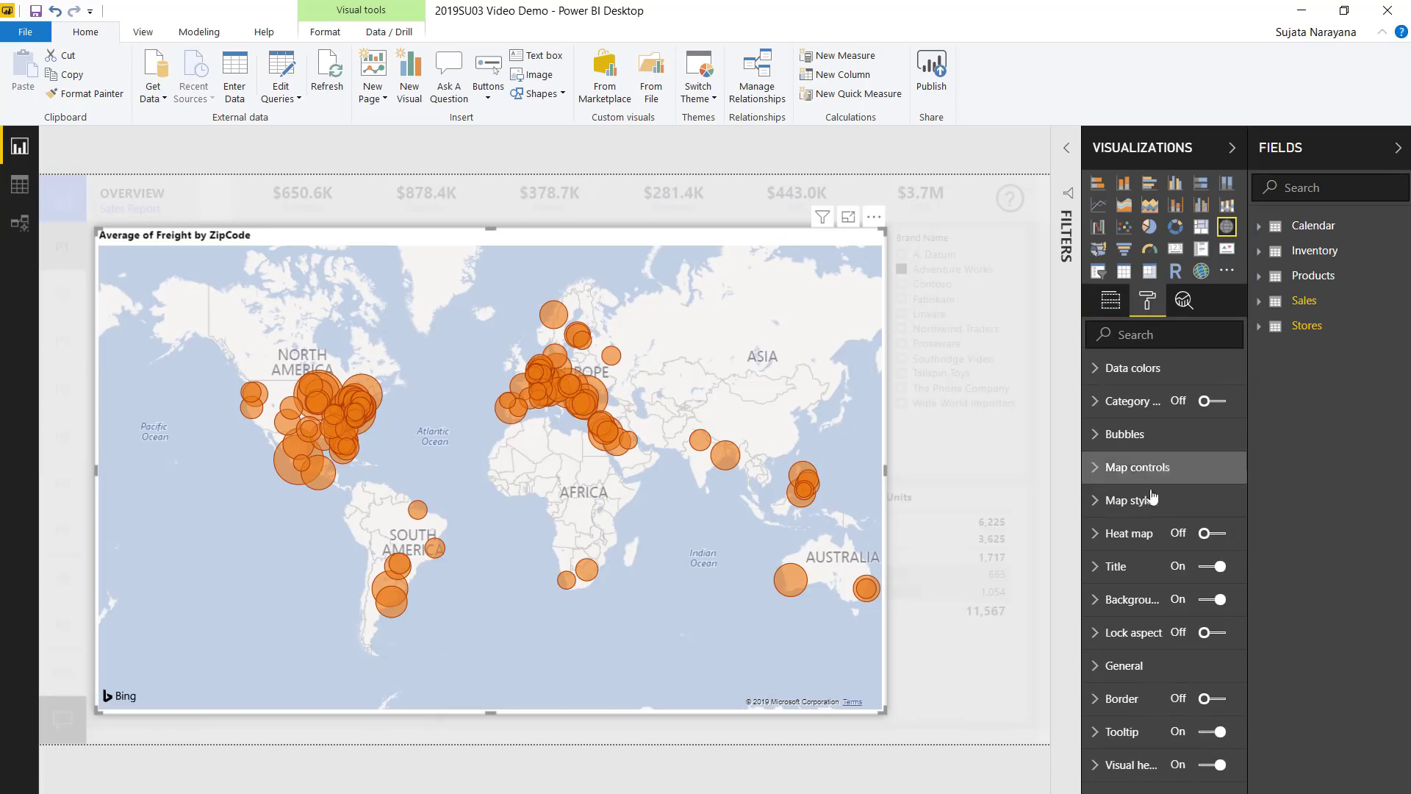
left_click(1209, 537)
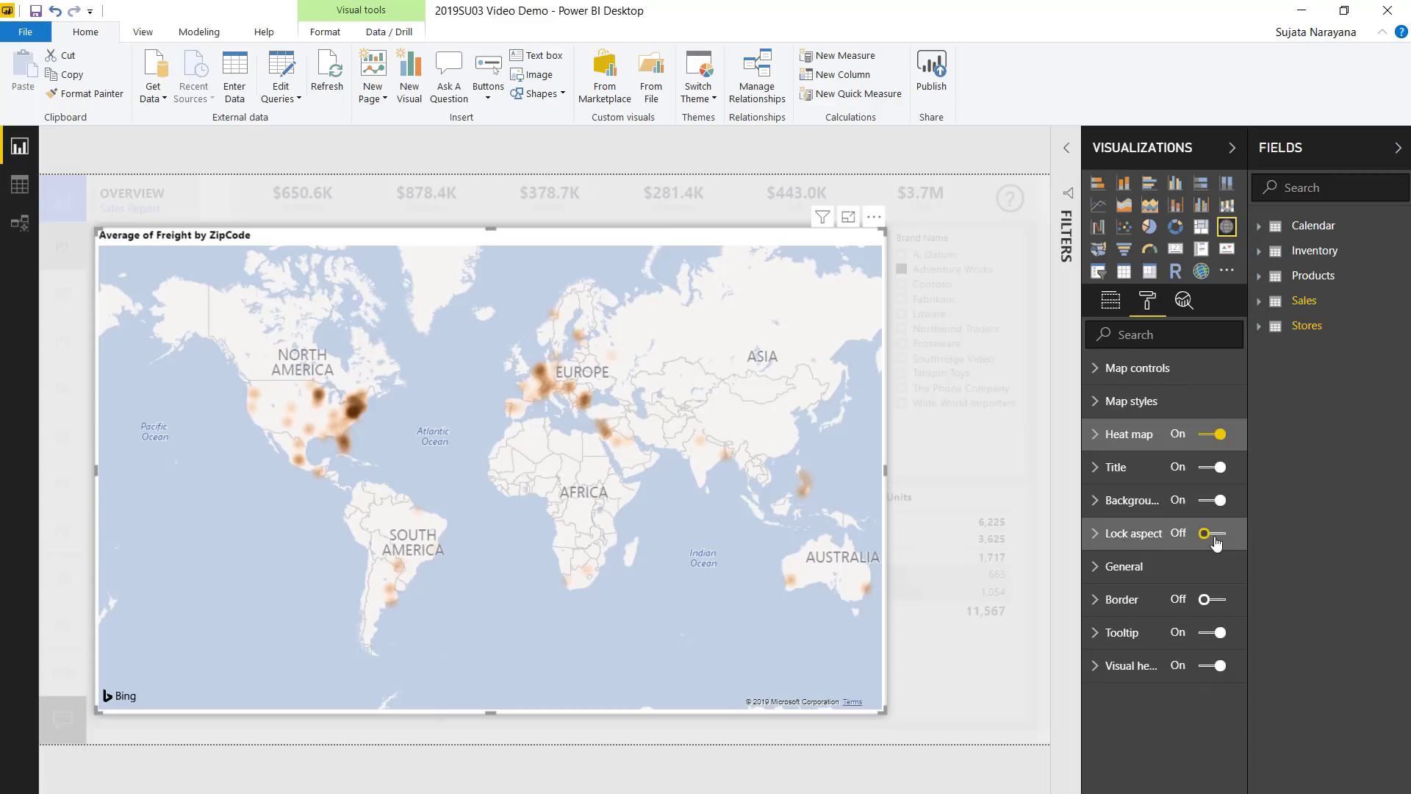
left_click(1121, 435)
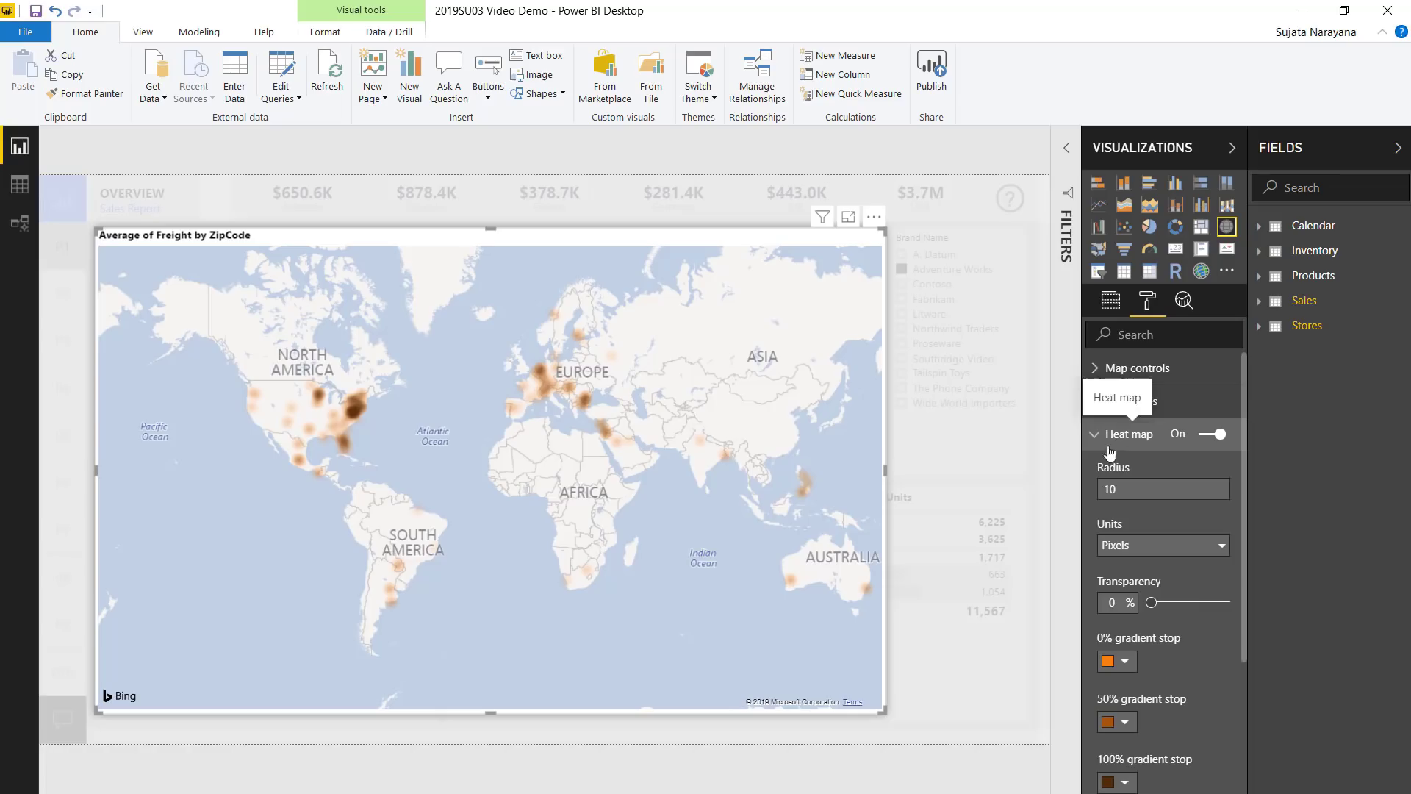
left_click(1160, 498)
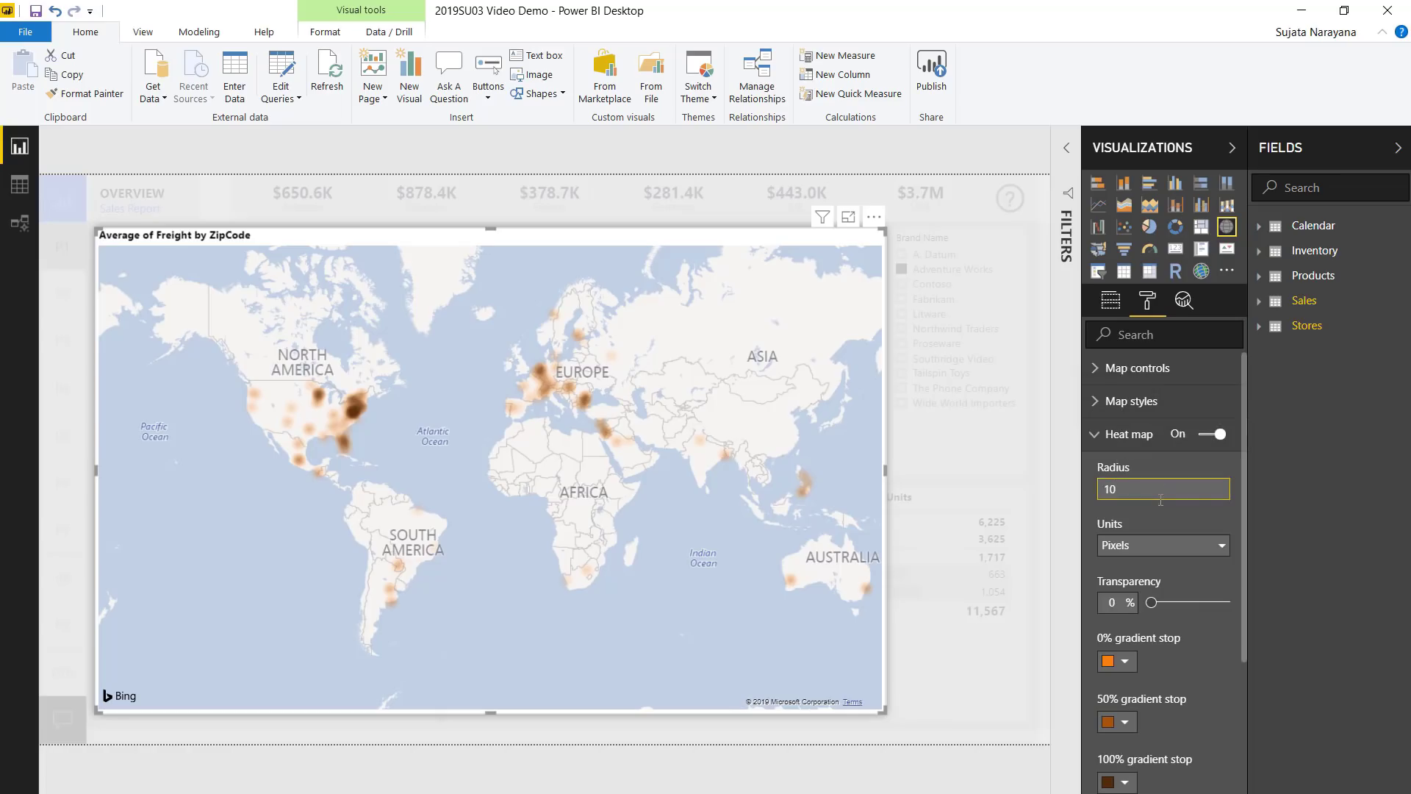
key("BackSpace")
type("5")
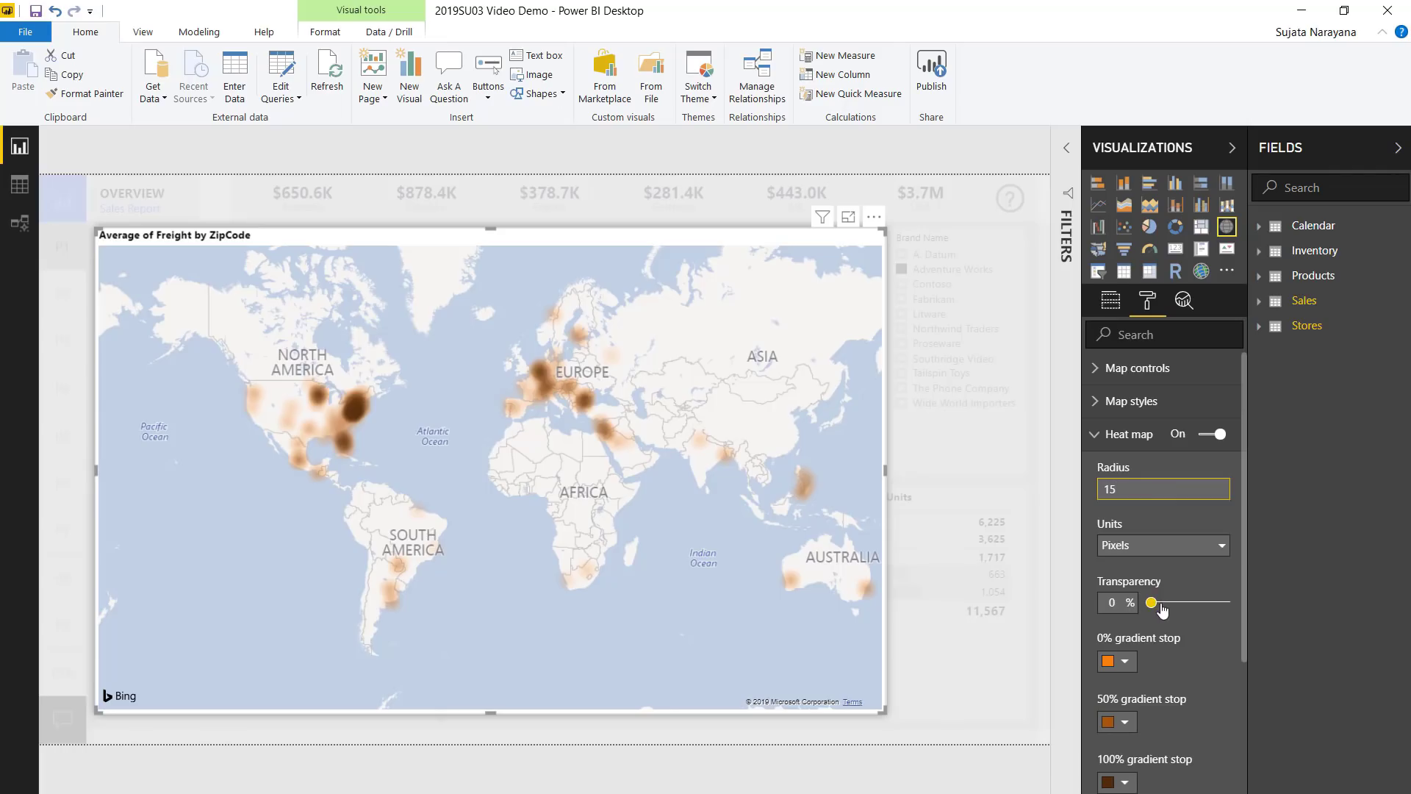
mouse_move(1159, 602)
left_mouse_down()
mouse_move(1174, 603)
mouse_move(1138, 608)
left_mouse_up()
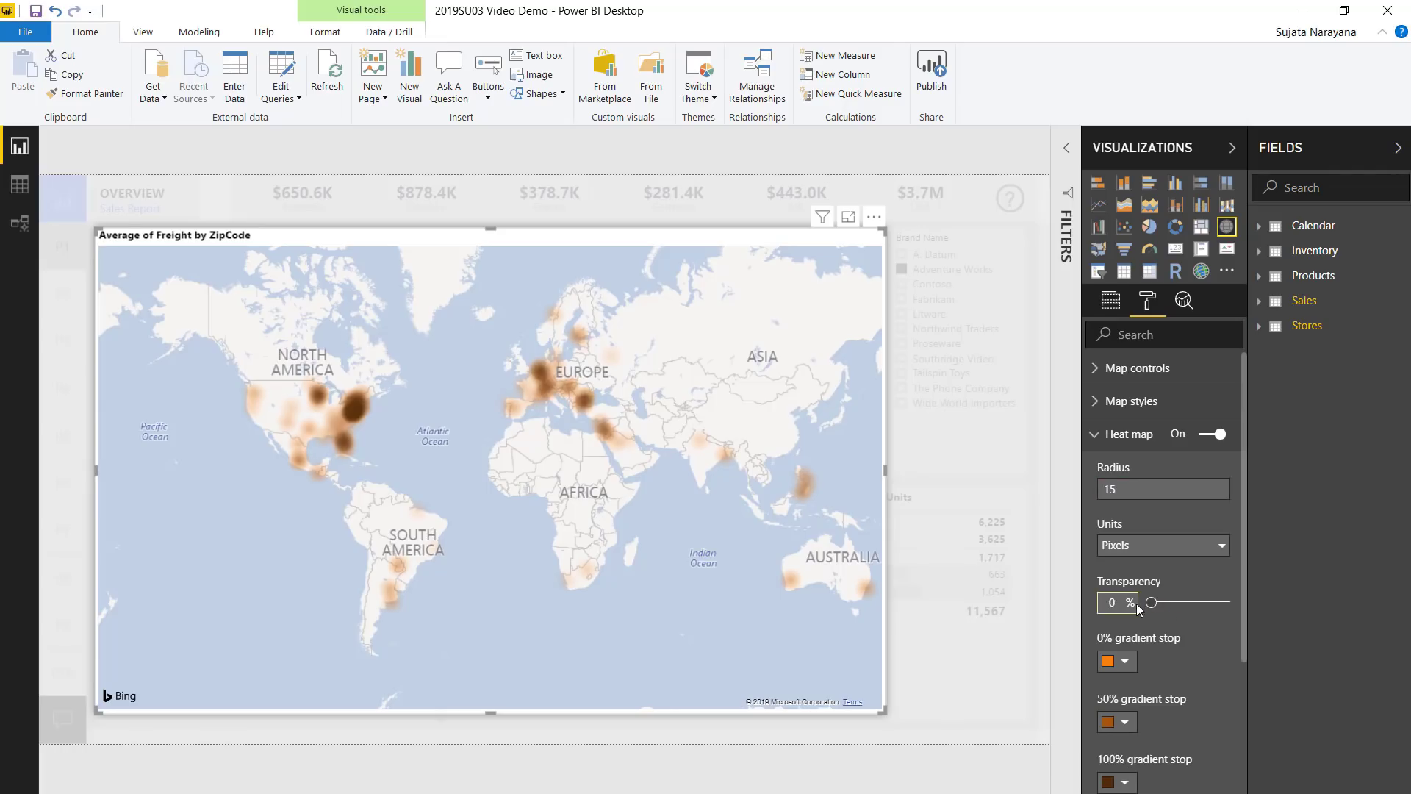
Colour the heat map's gradient stops dark red at 100%, medium red at 50% and light red at 0%.
scroll(1163, 665, "down", 1)
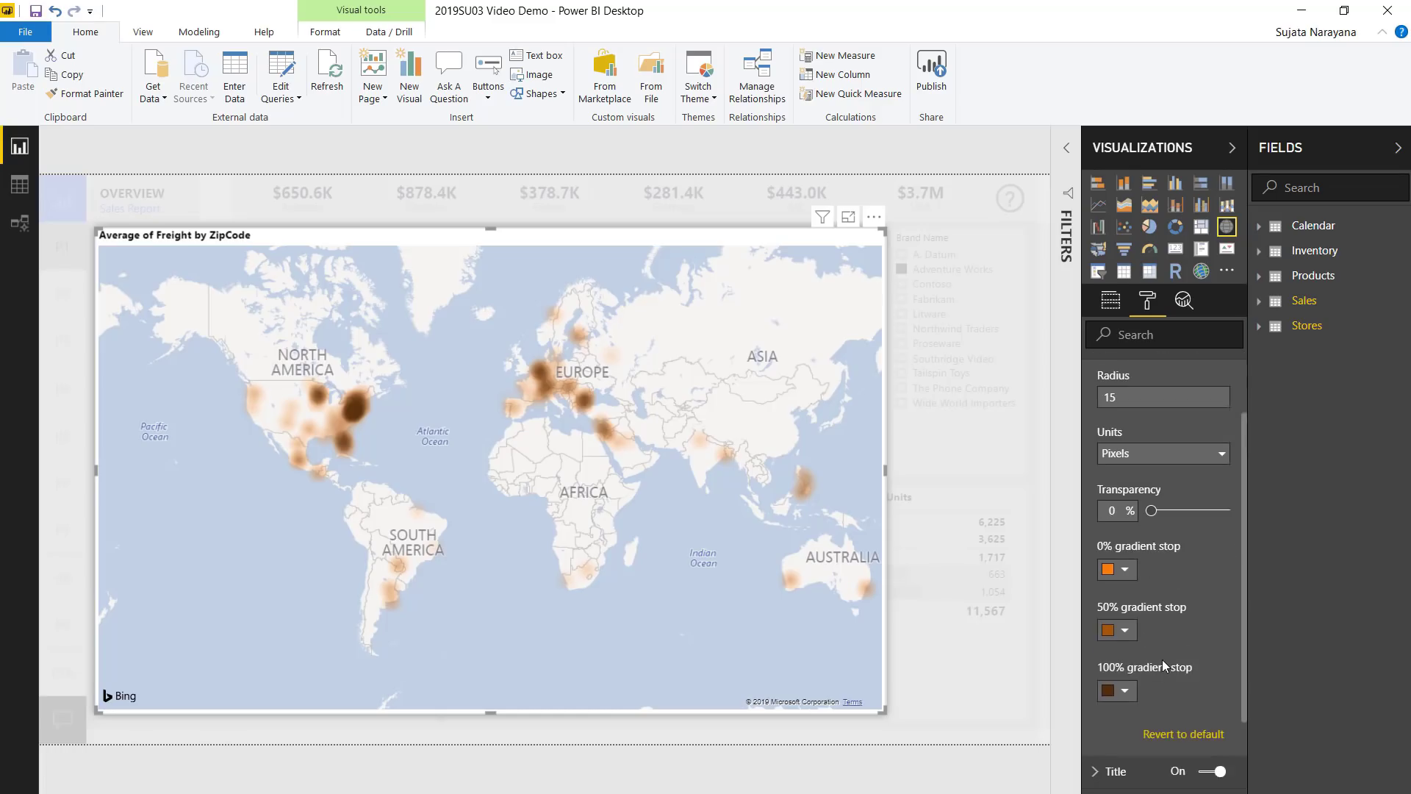
left_click(1124, 694)
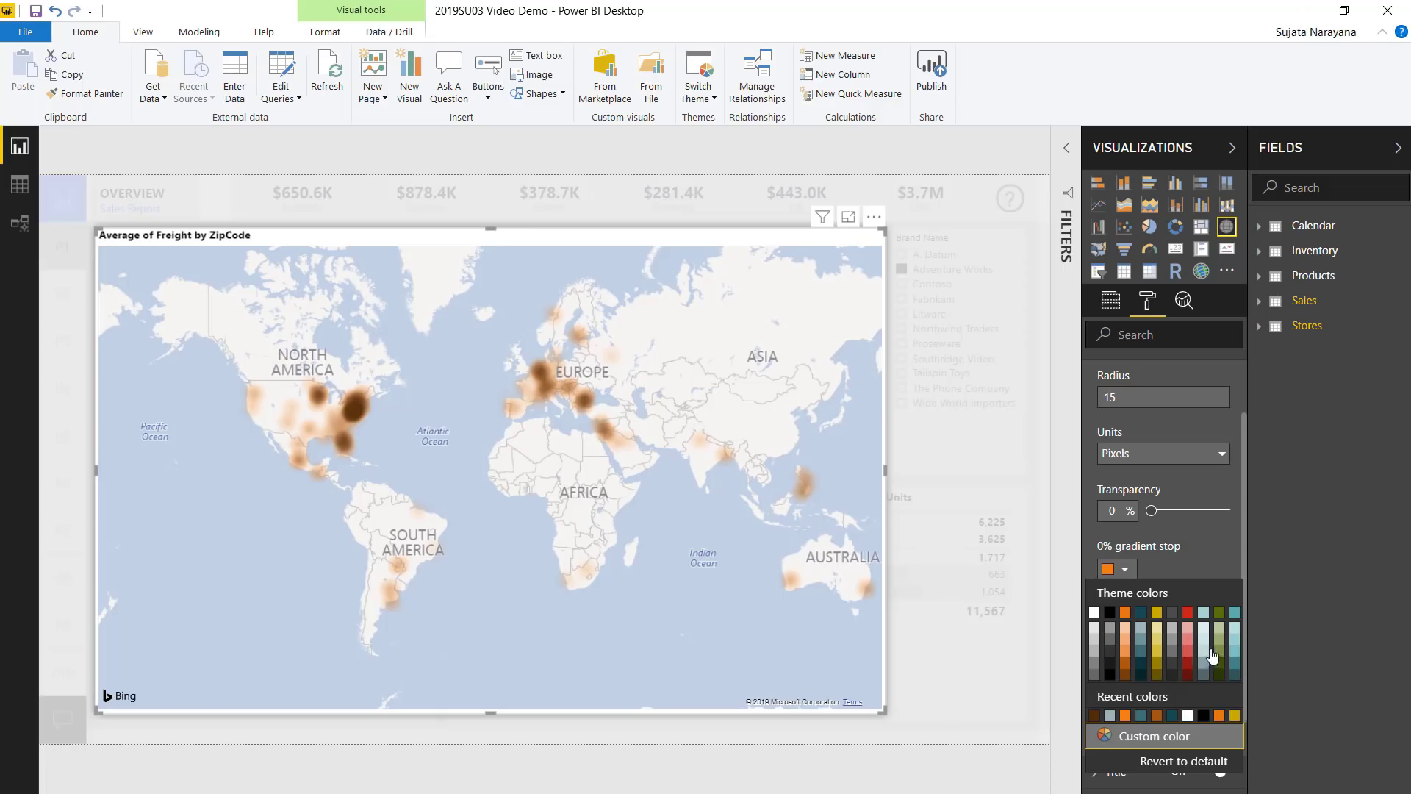
left_click(1189, 676)
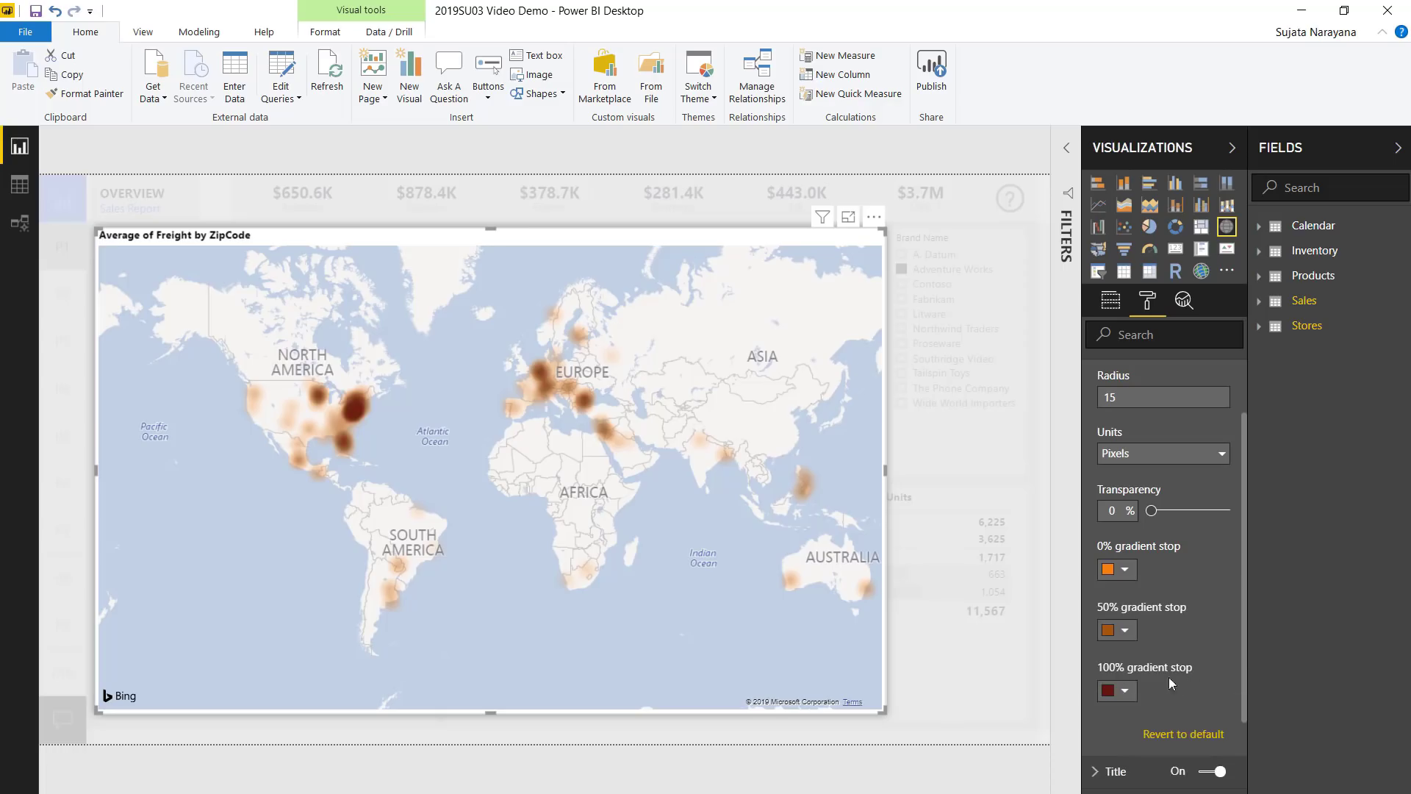
left_click(1122, 630)
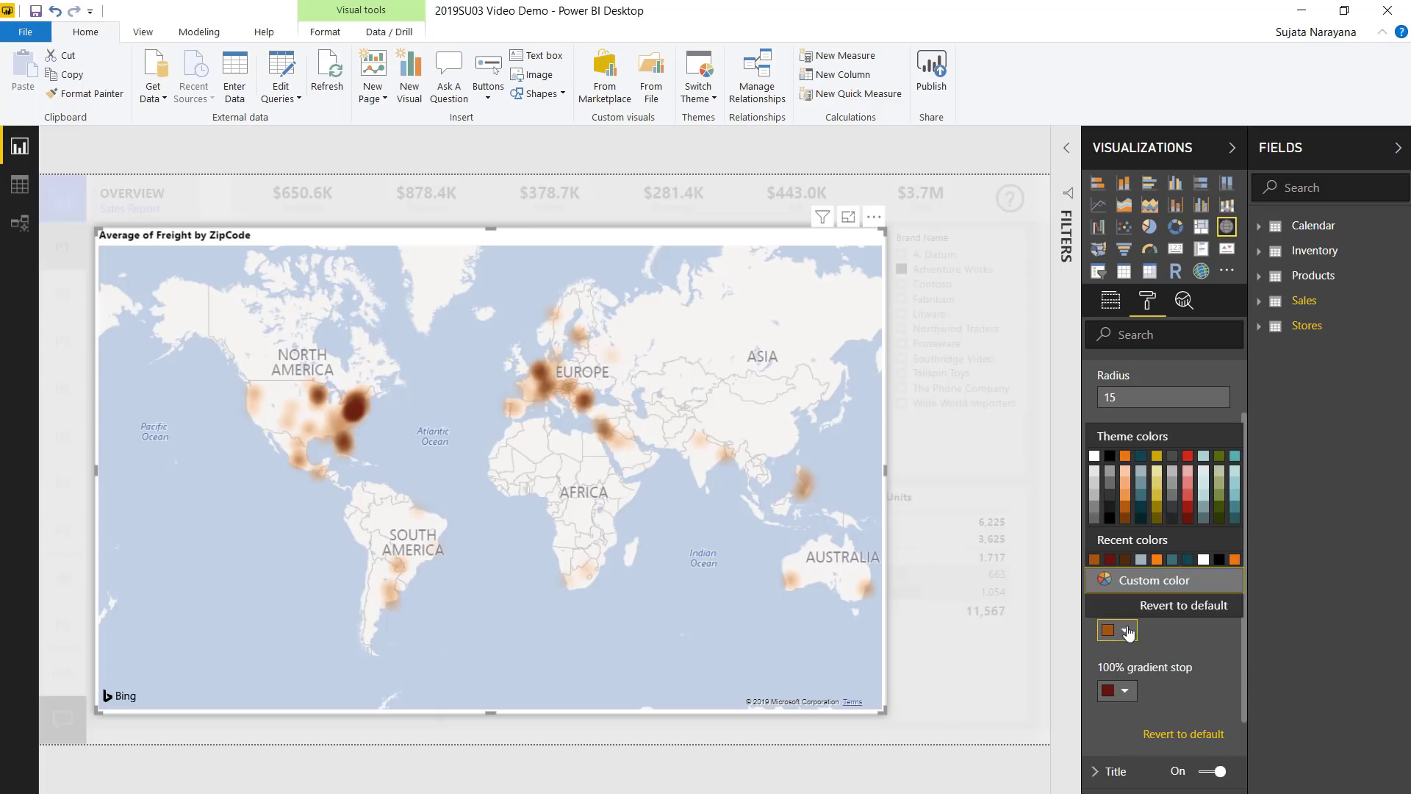
left_click(1188, 504)
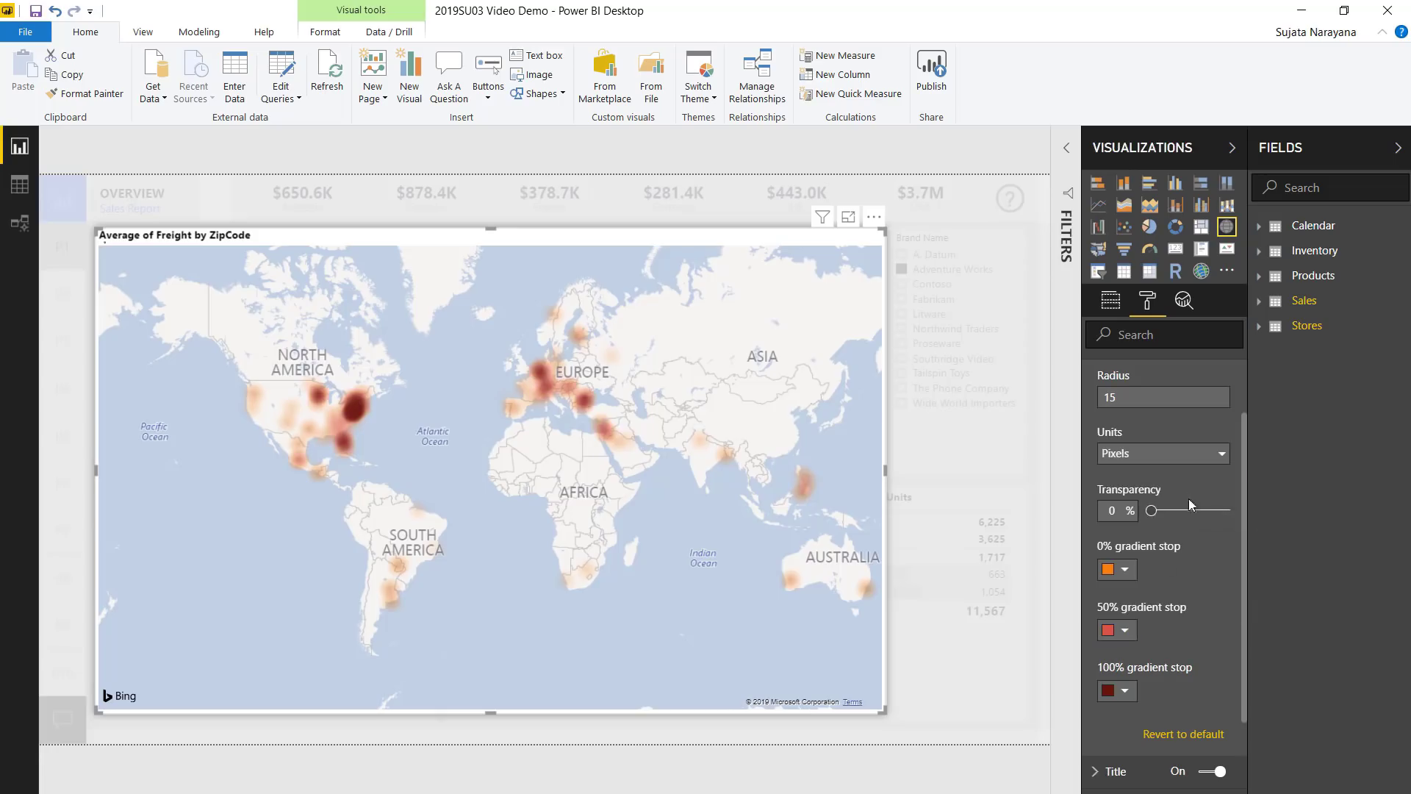
left_click(1124, 571)
left_click(1194, 416)
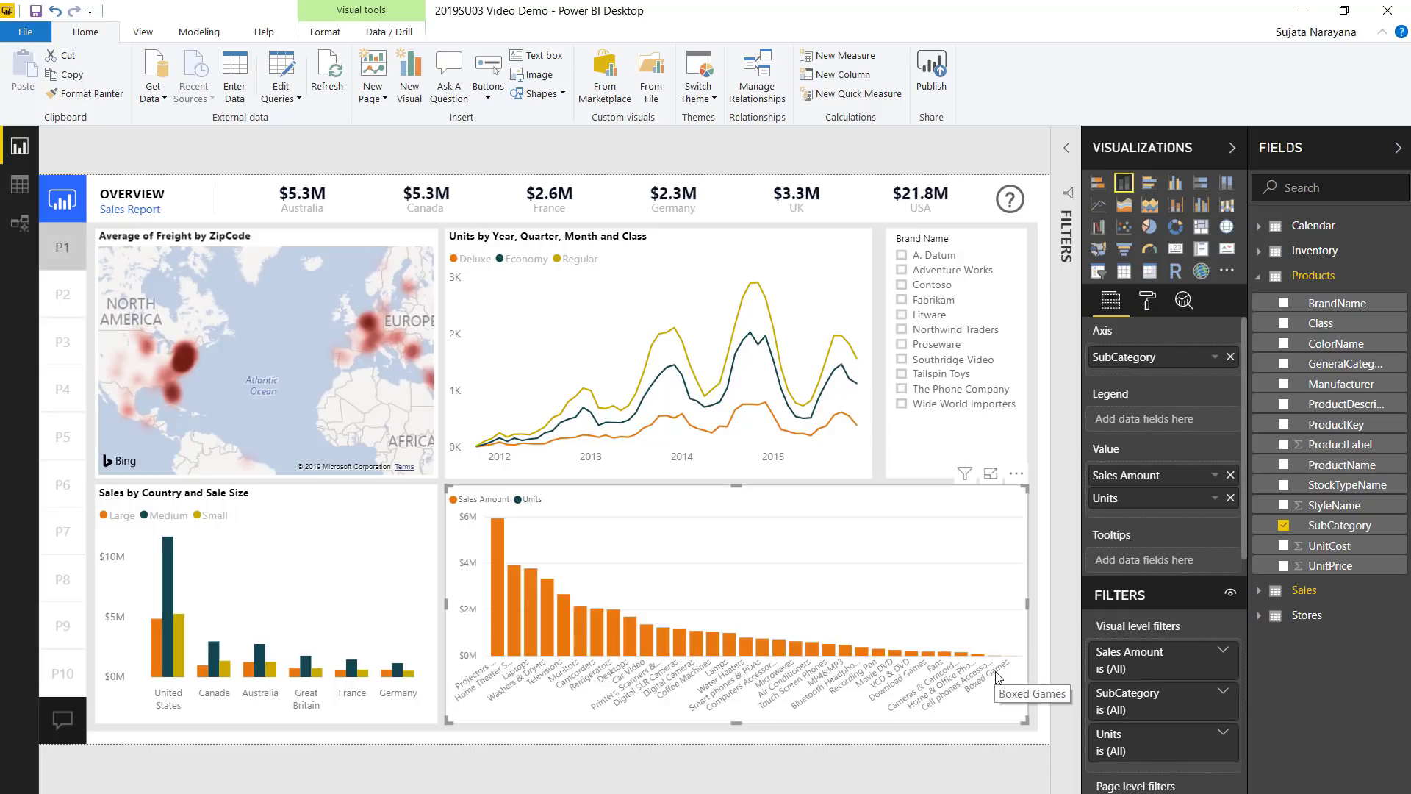
Cross-filter the report by the axis labels Boxed Games, the cell phone accessories subcategory and Home & Office Phones, and clear the selection.
left_click(998, 677)
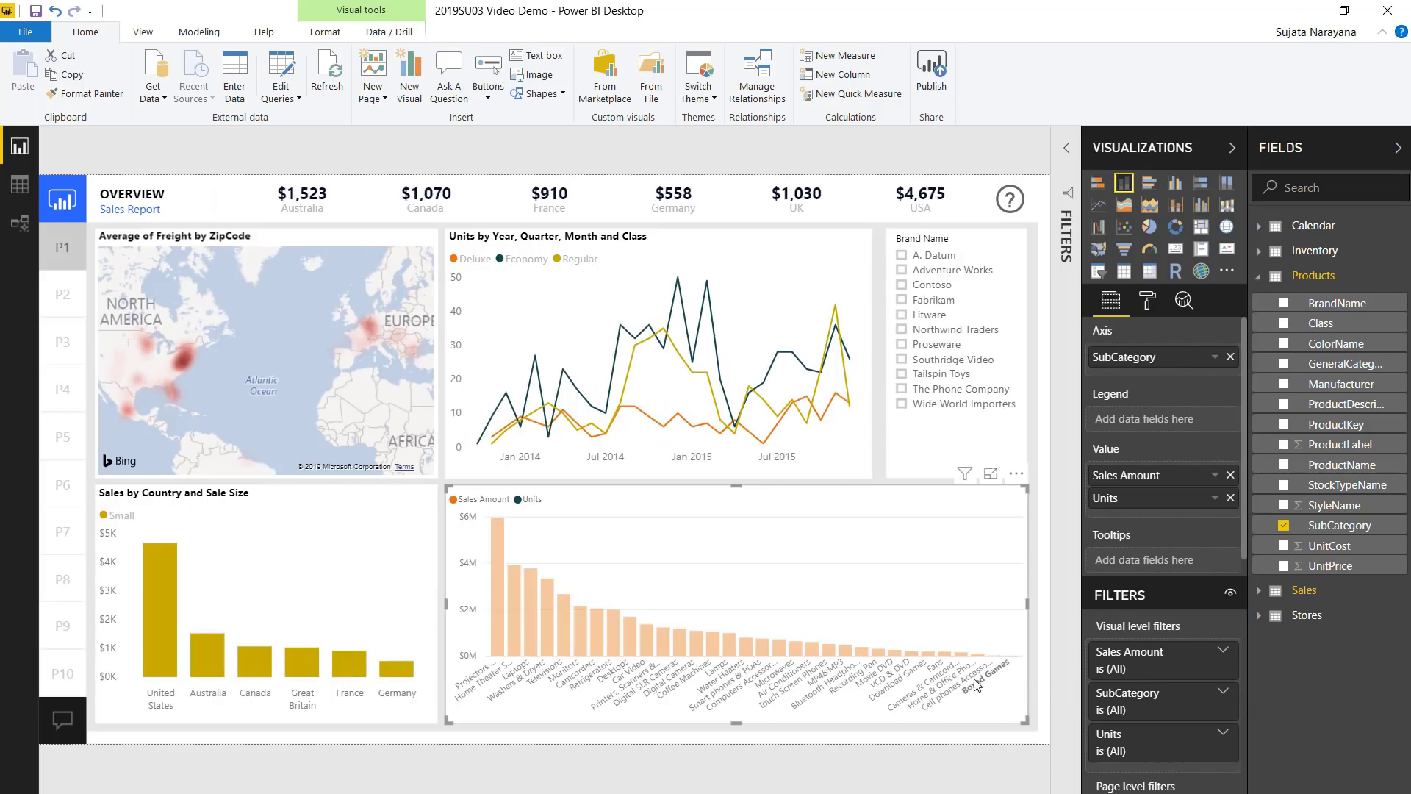
left_click(961, 681)
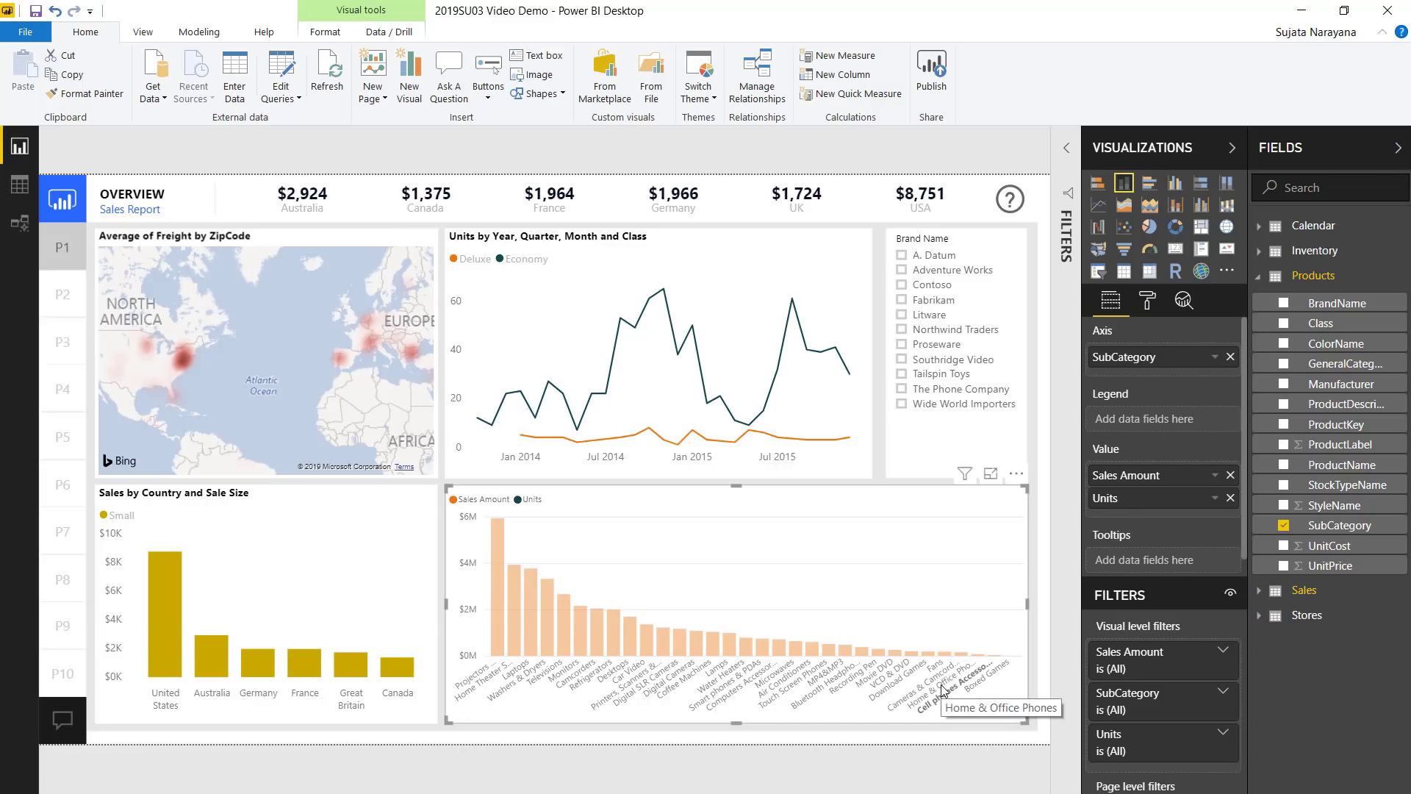
left_click(943, 689)
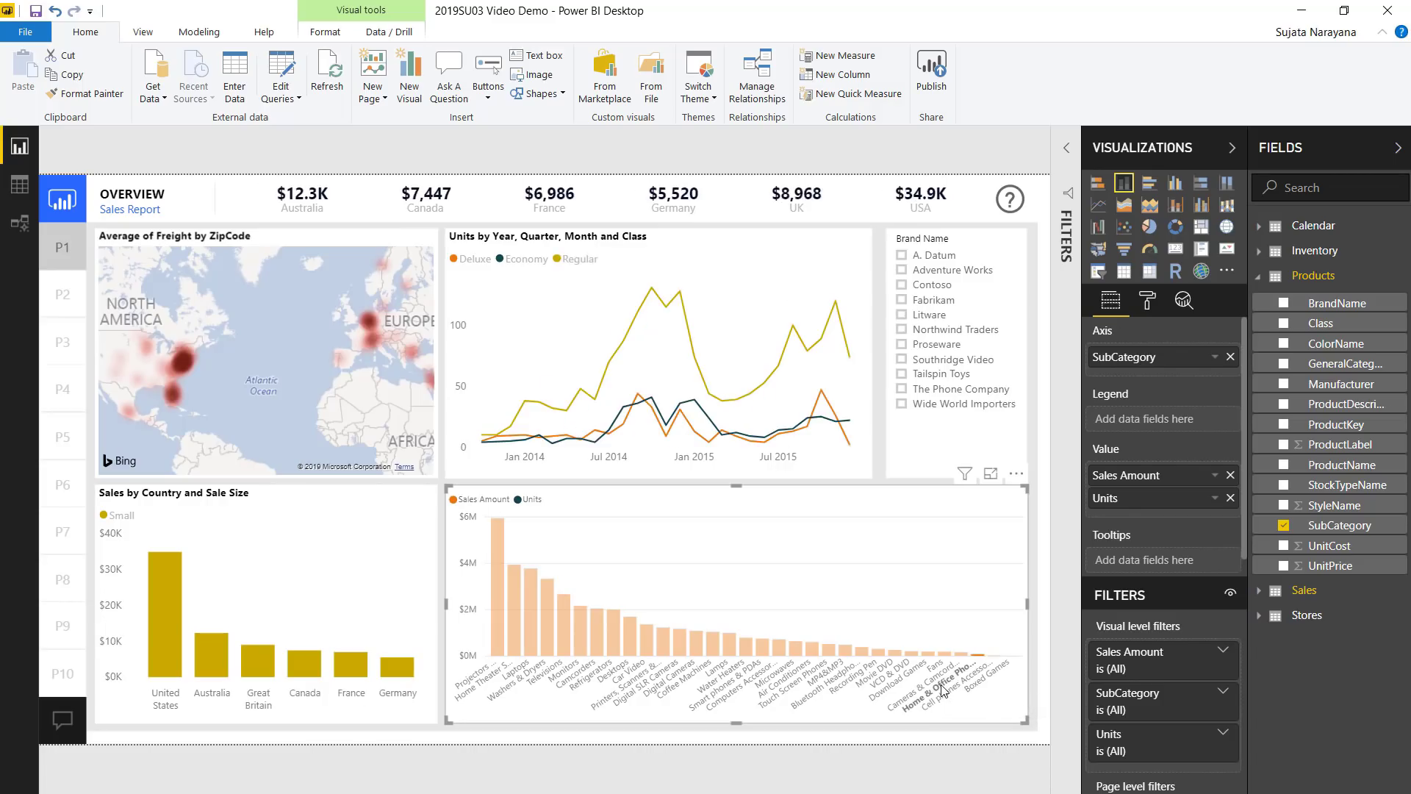
left_click(943, 689)
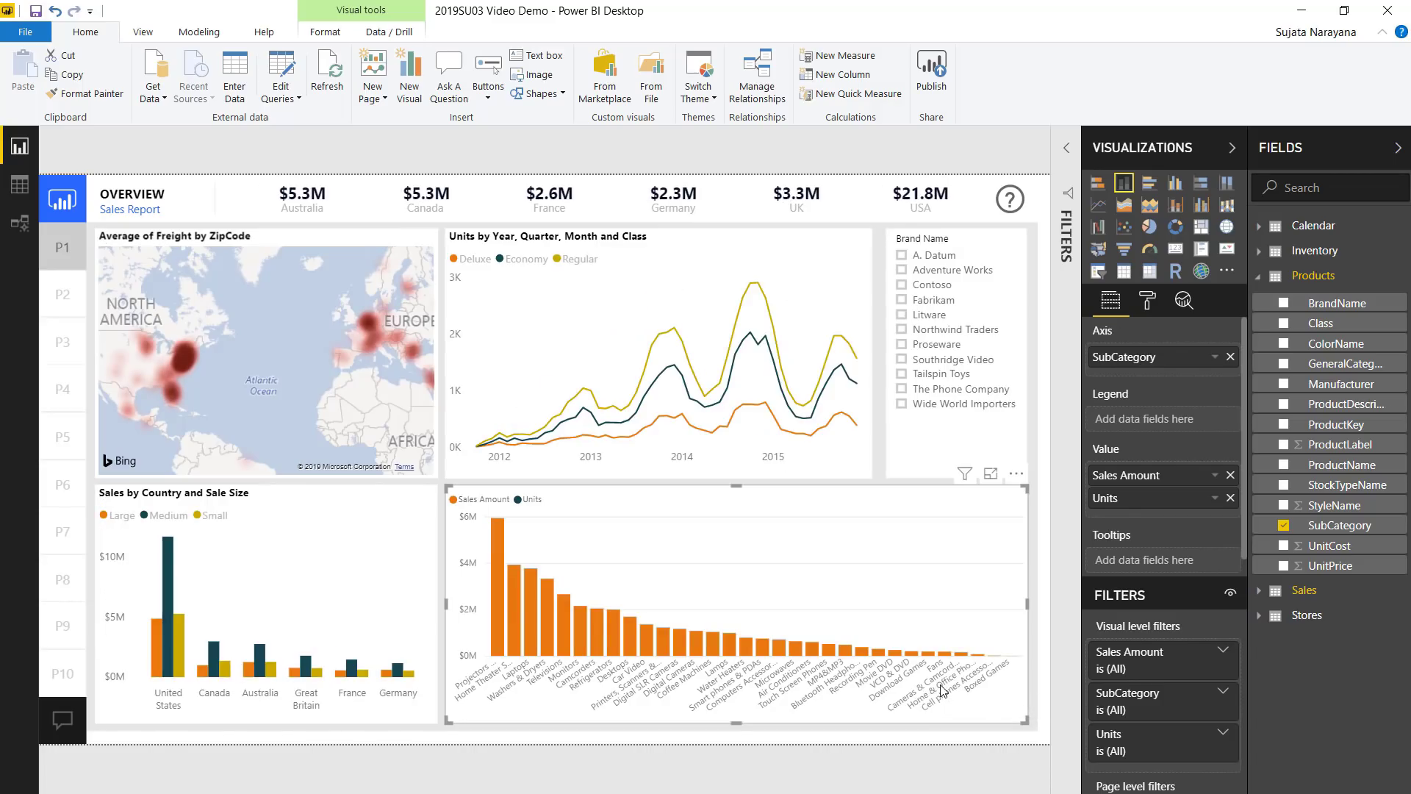
Cross-filter the report by the Canada, Great Britain and France axis labels of the Sales by Country and Sale Size chart.
left_click(217, 697)
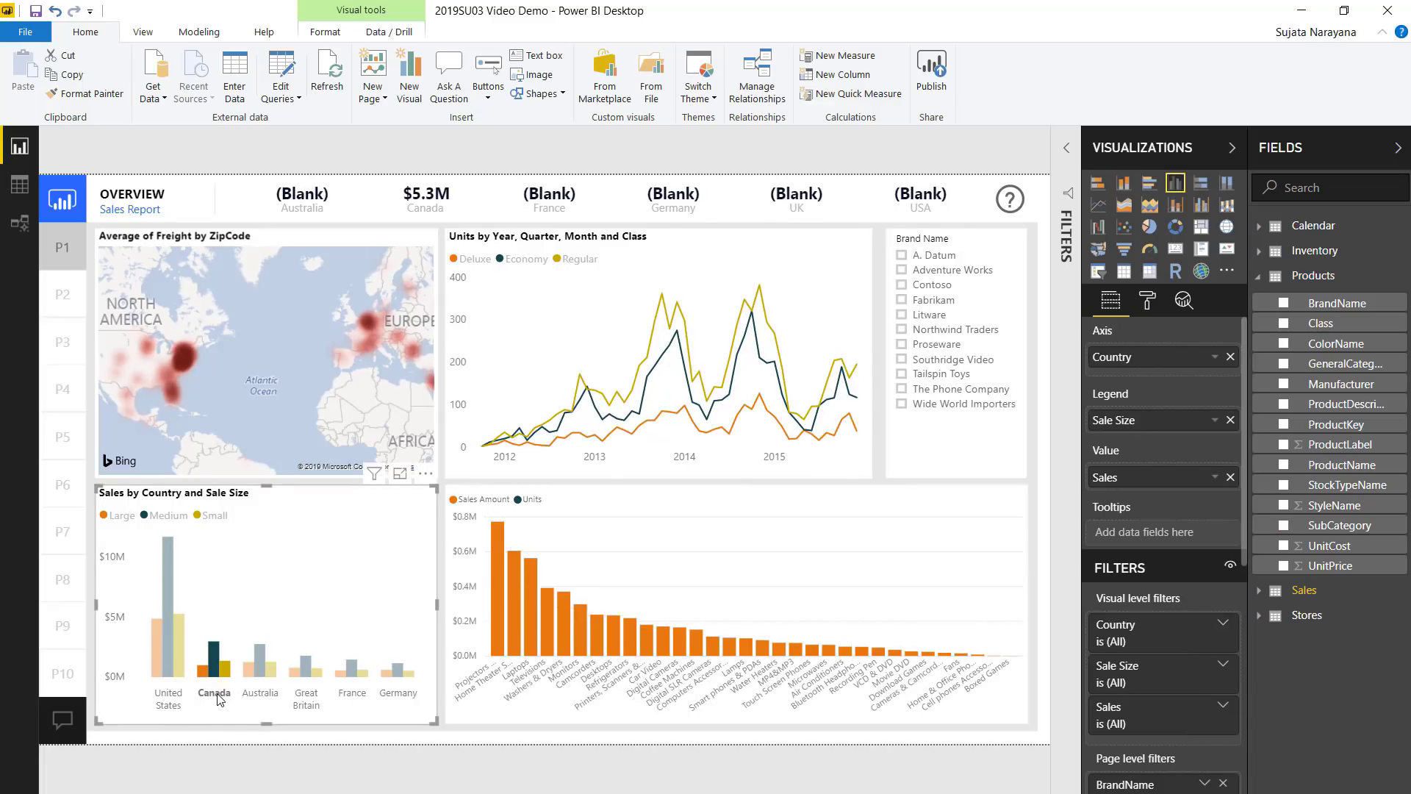
left_click(313, 703)
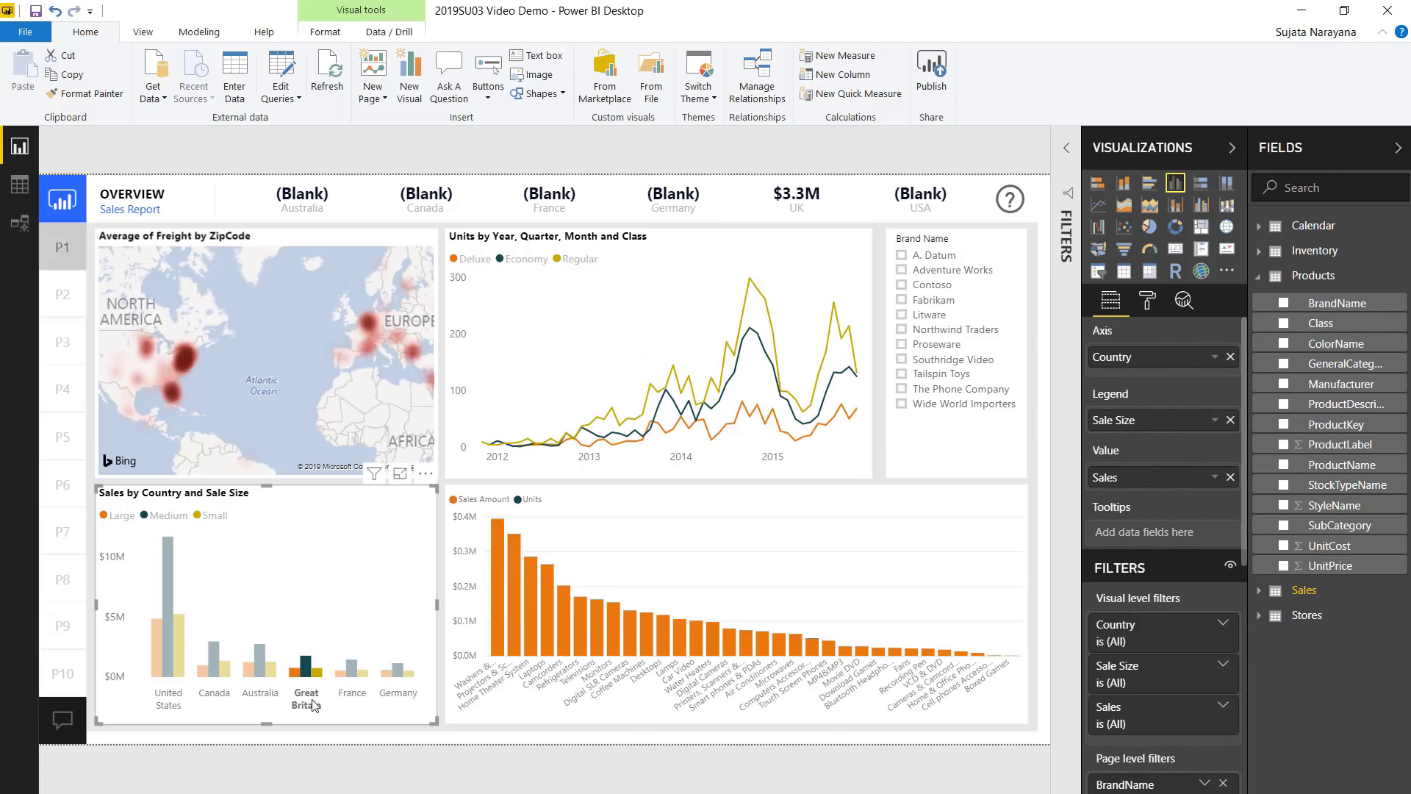
left_click(348, 698)
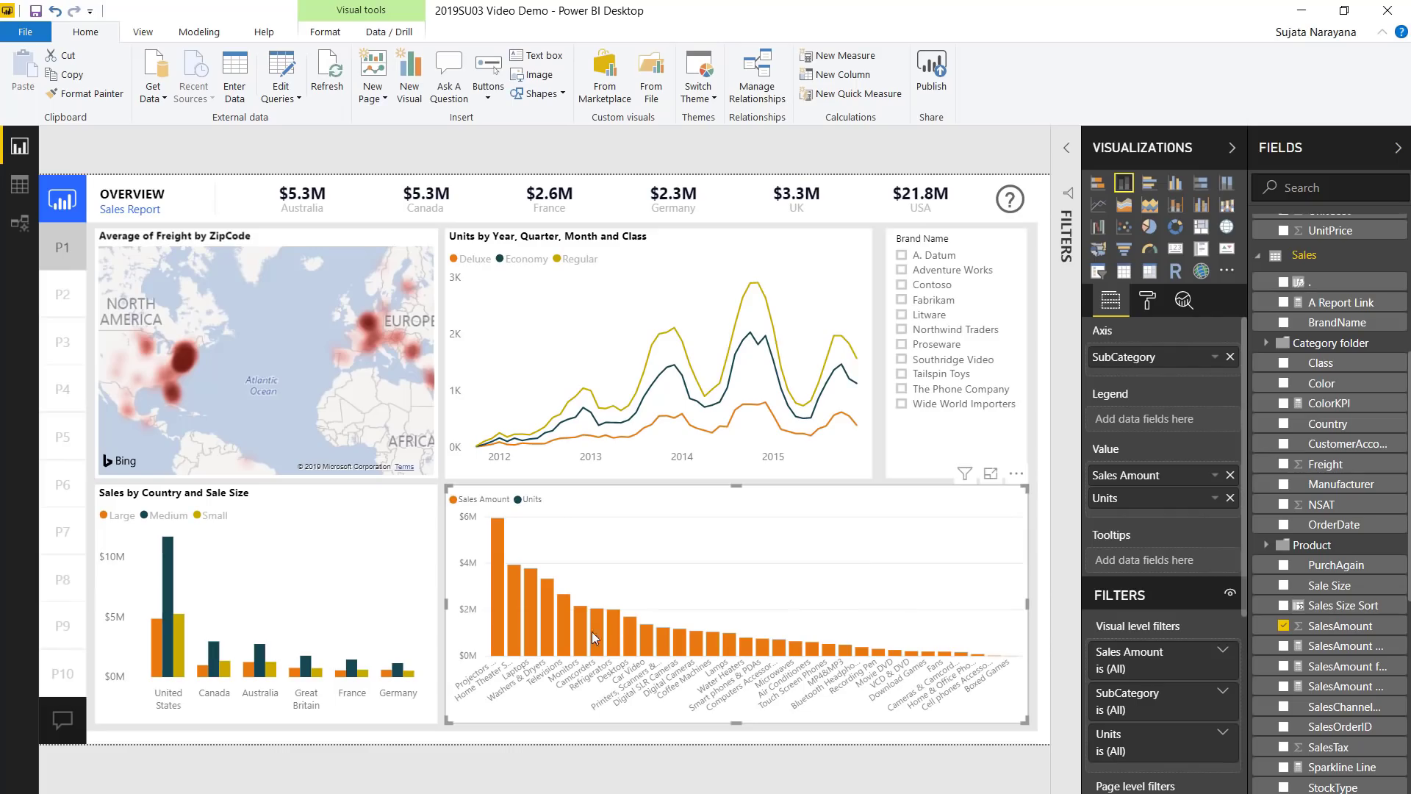
Set the tooltip label and value colours of the Sales Amount by SubCategory column chart to dark grey.
mouse_move(583, 635)
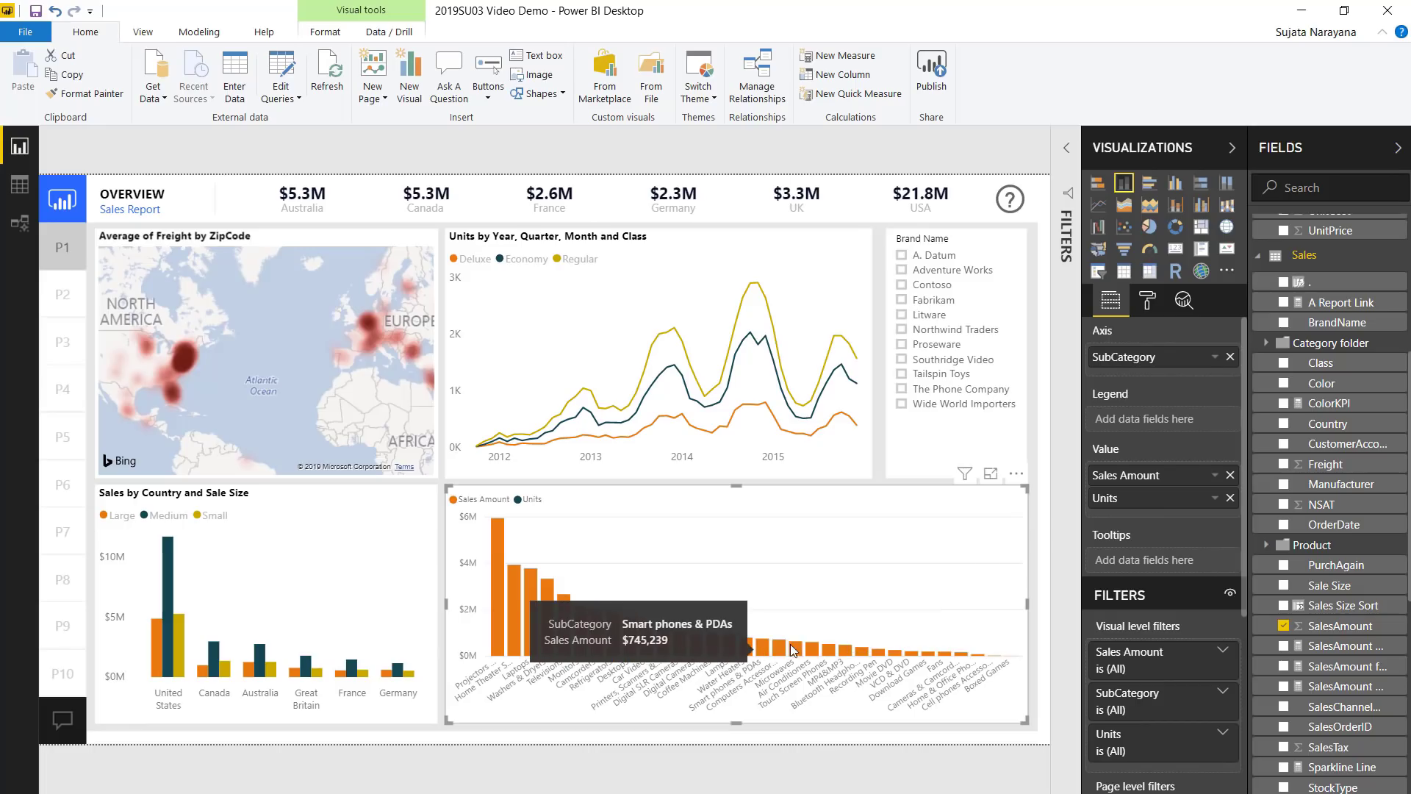
left_click(1147, 300)
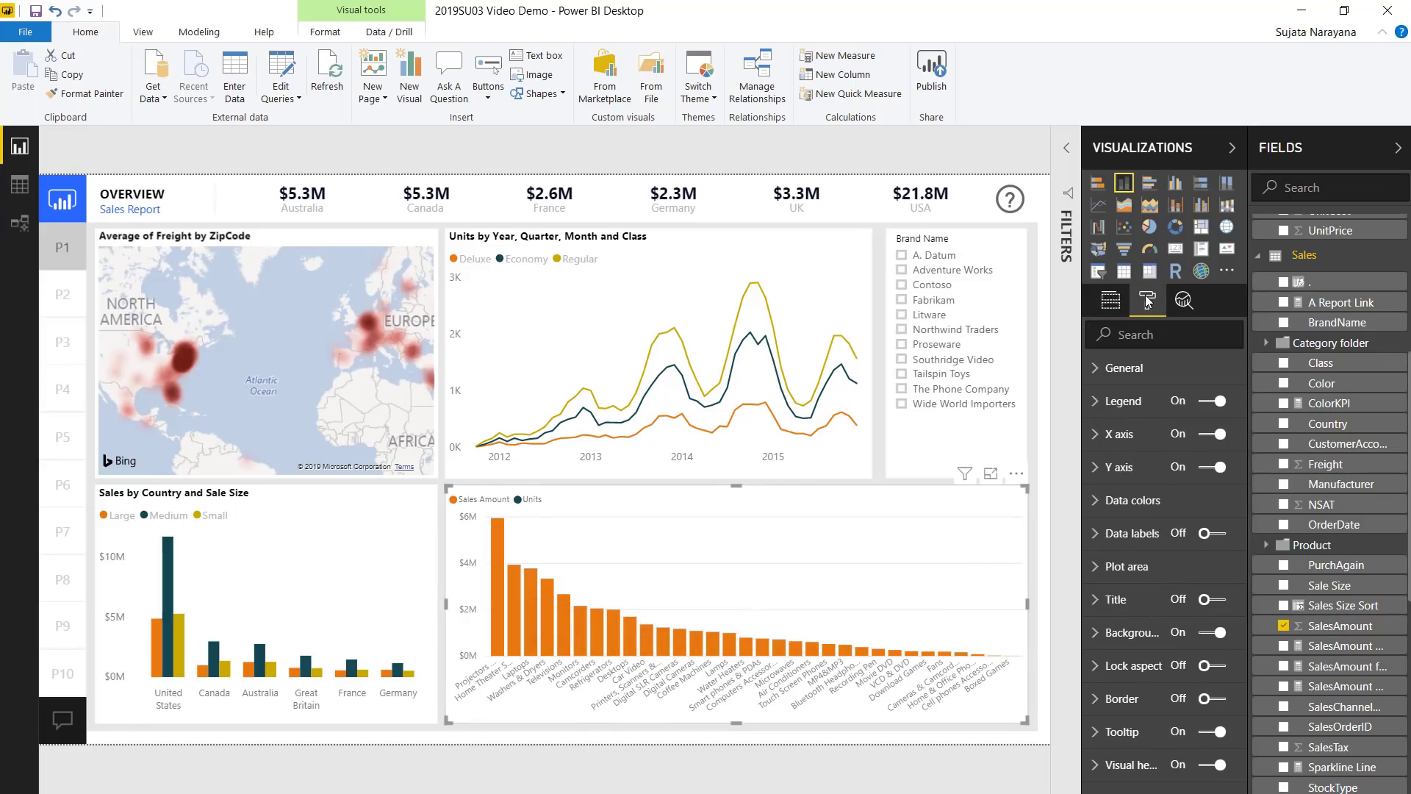
left_click(1111, 732)
scroll(1116, 728, "down", 1)
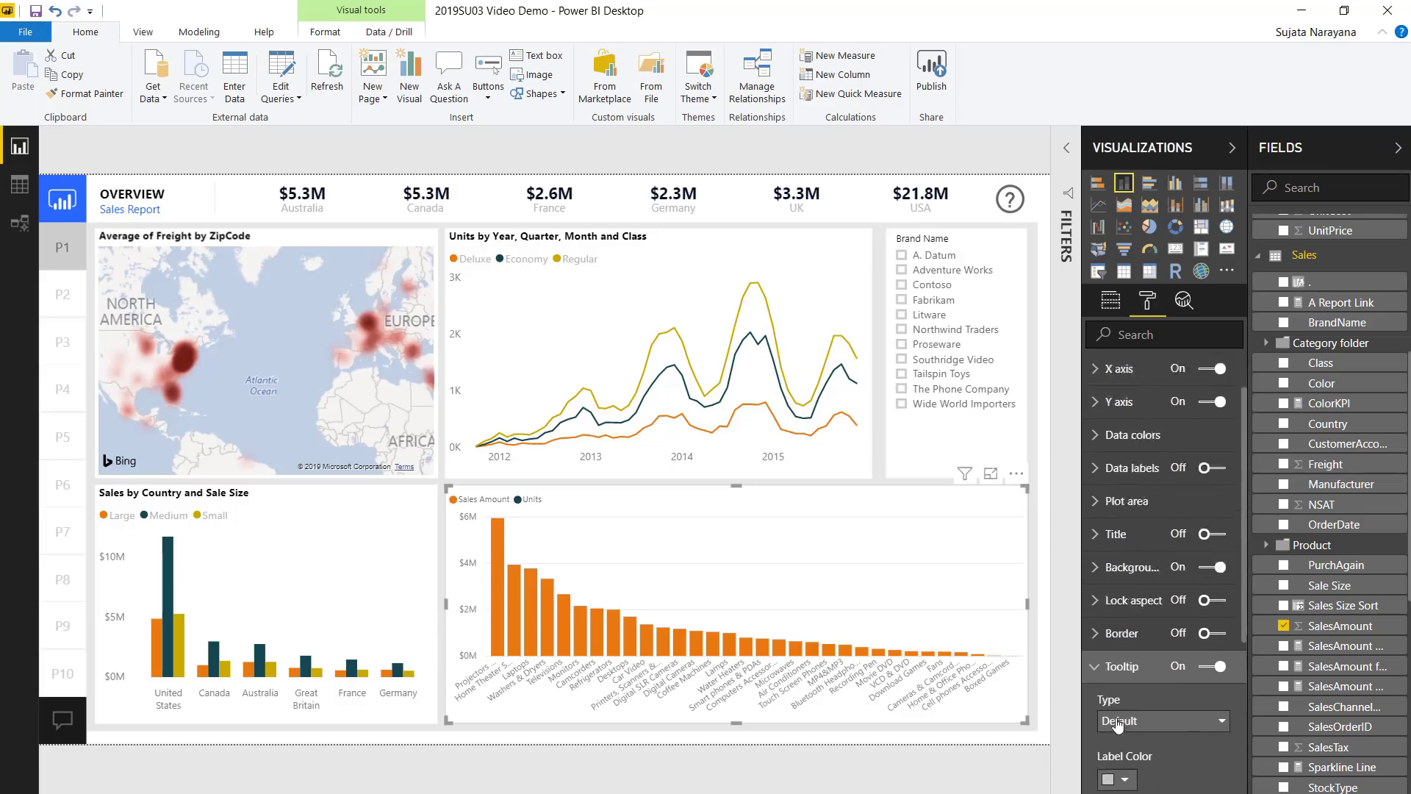
scroll(1132, 706, "down", 1)
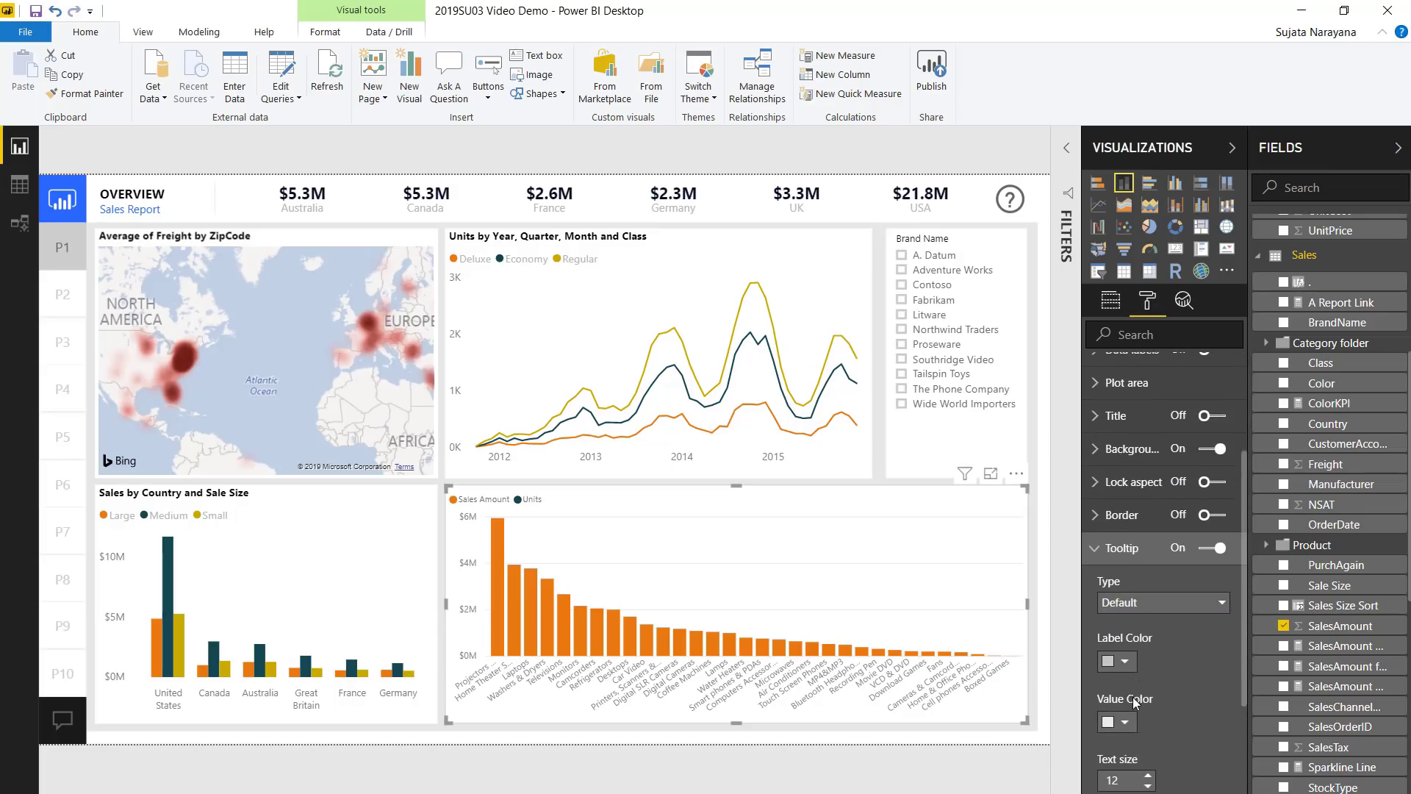
left_click(1133, 666)
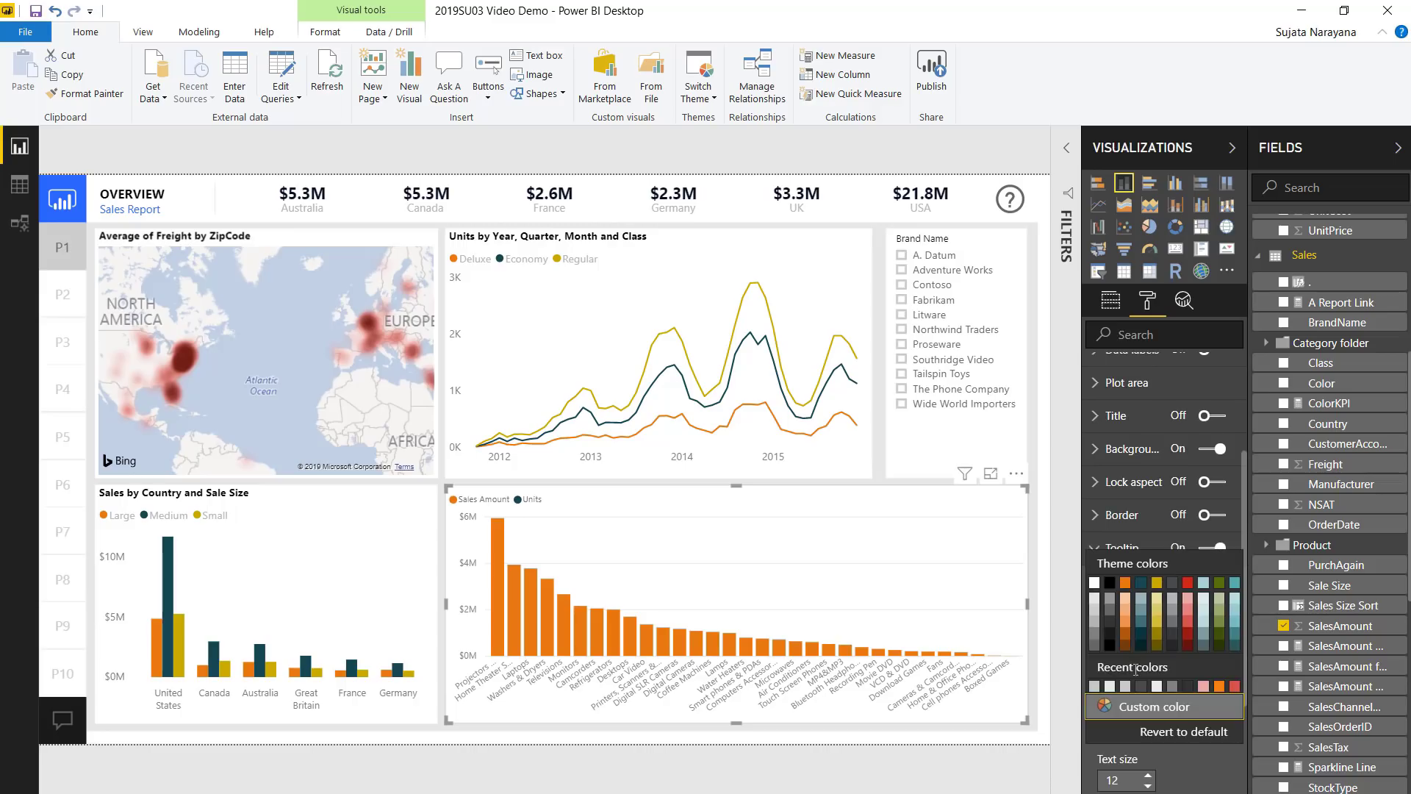
left_click(1173, 585)
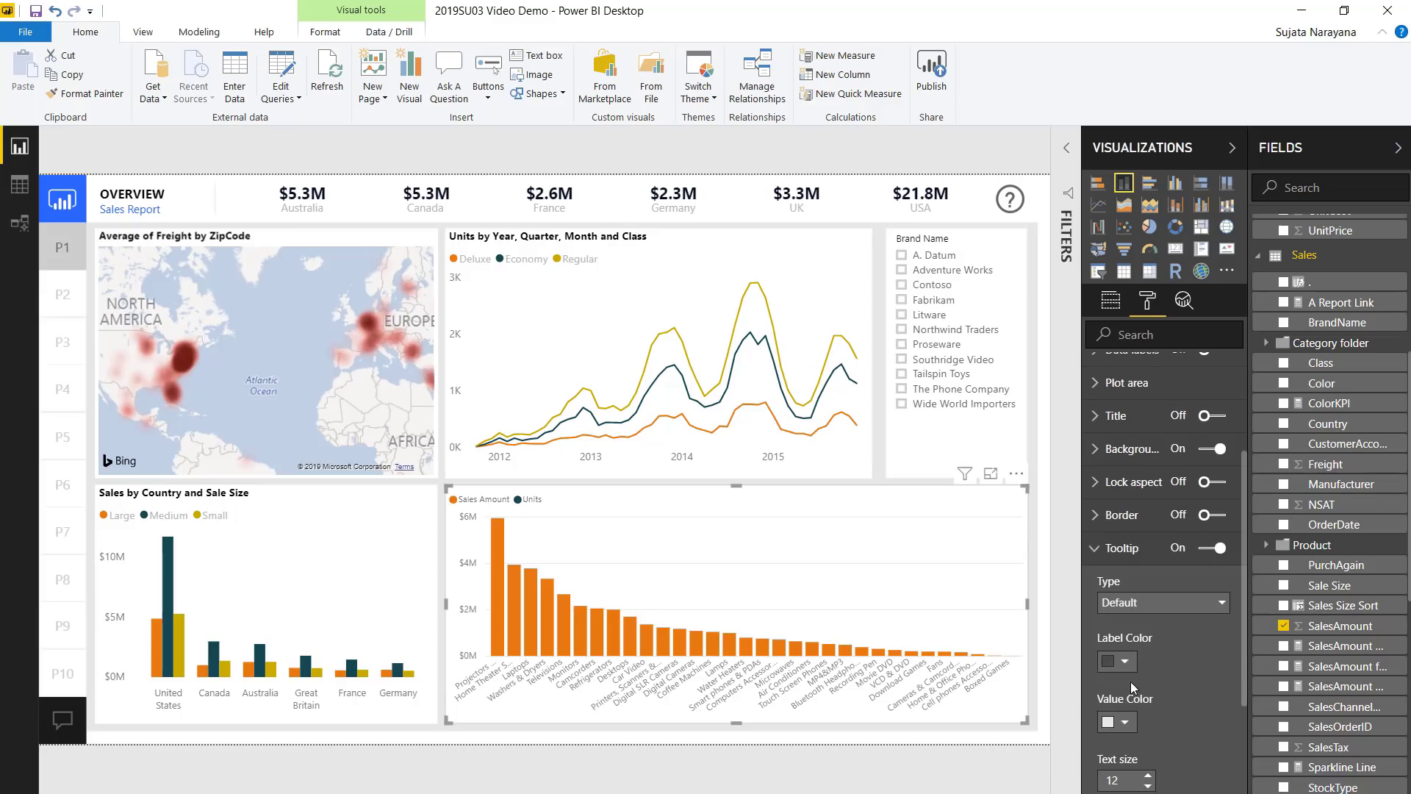
left_click(1124, 721)
left_click(1177, 549)
Set the column chart's tooltip text size to 13 and its font family to DIN.
scroll(1182, 557, "down", 2)
left_click(1149, 683)
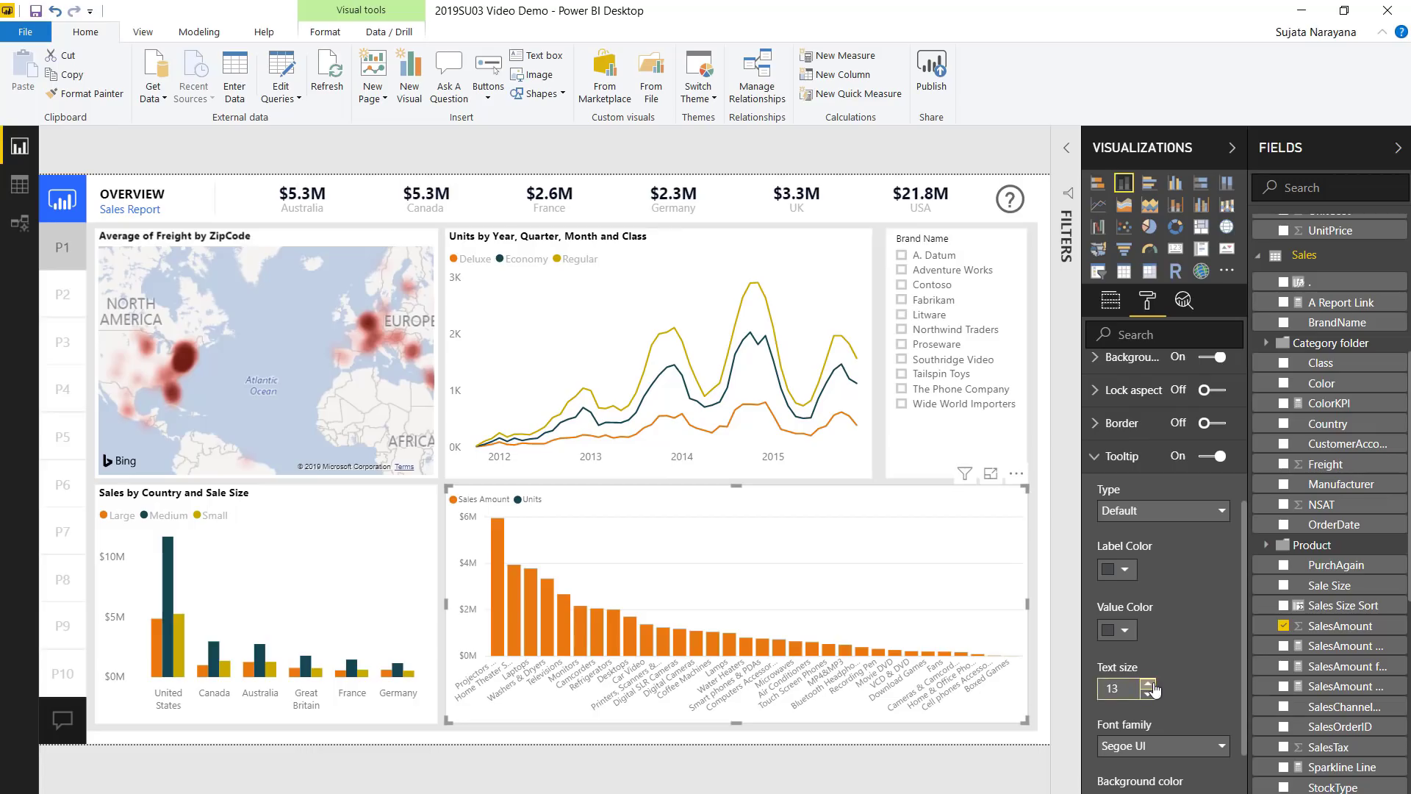
scroll(1157, 684, "down", 2)
left_click(1171, 656)
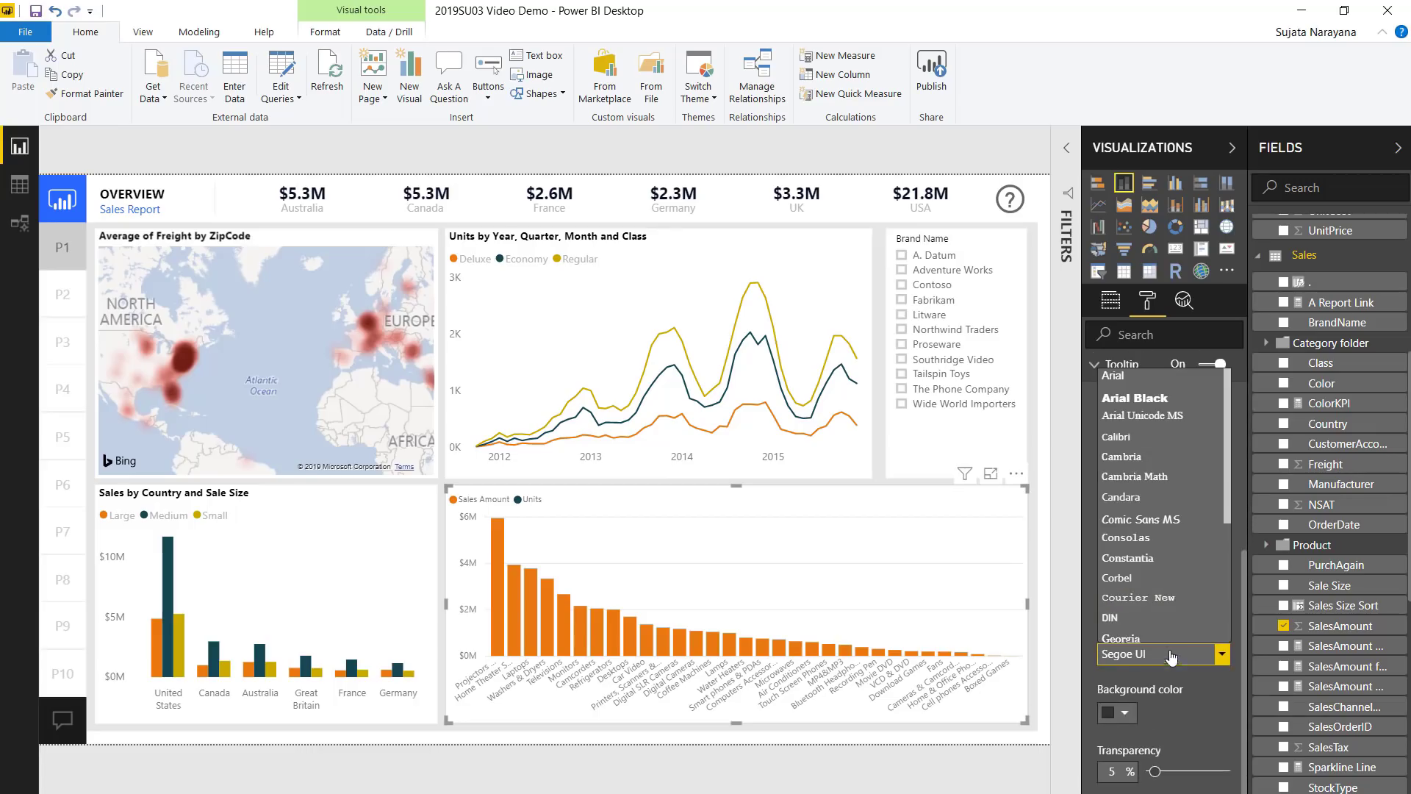
left_click(1157, 618)
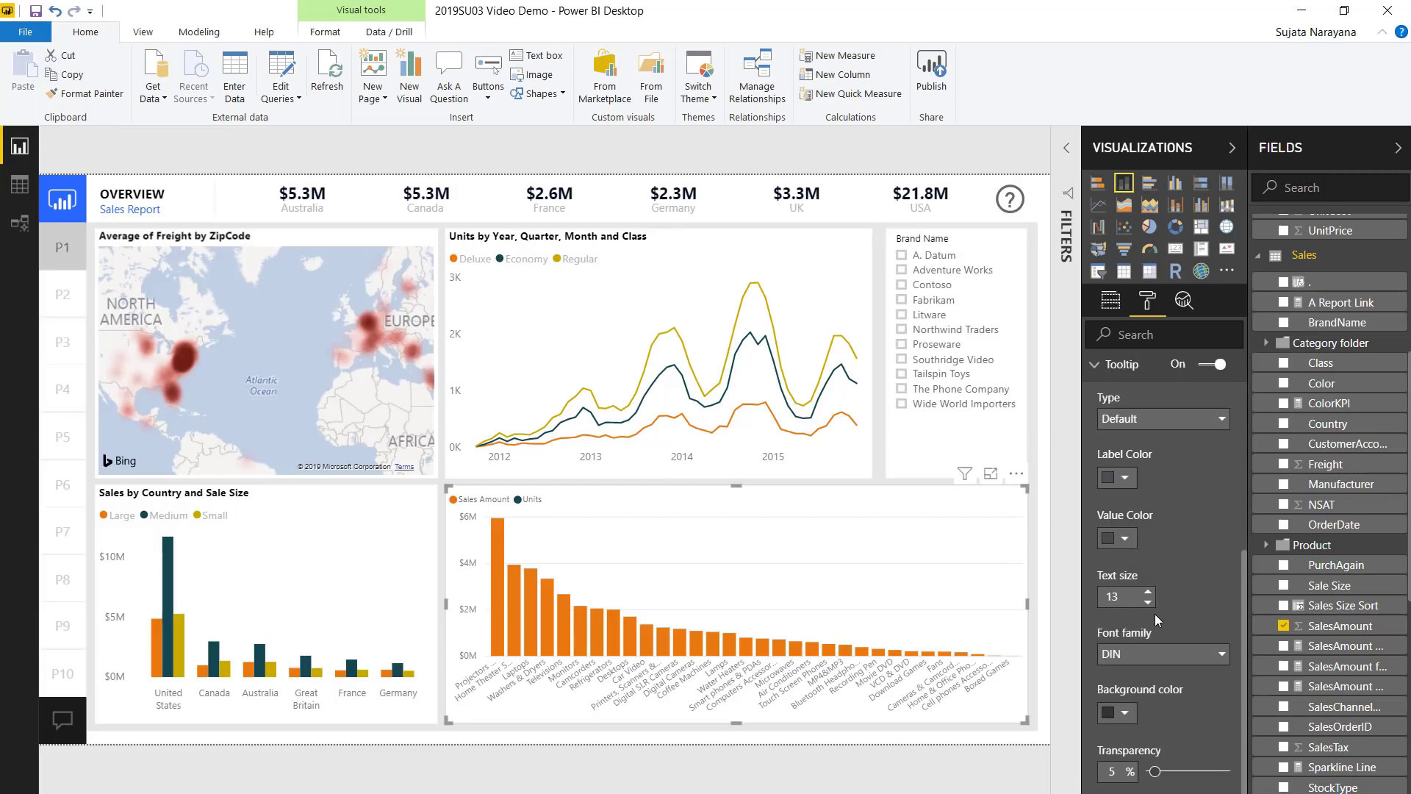
Set the column chart's tooltip background colour to light grey and its transparency to 17%.
scroll(1151, 650, "down", 1)
left_click(1116, 670)
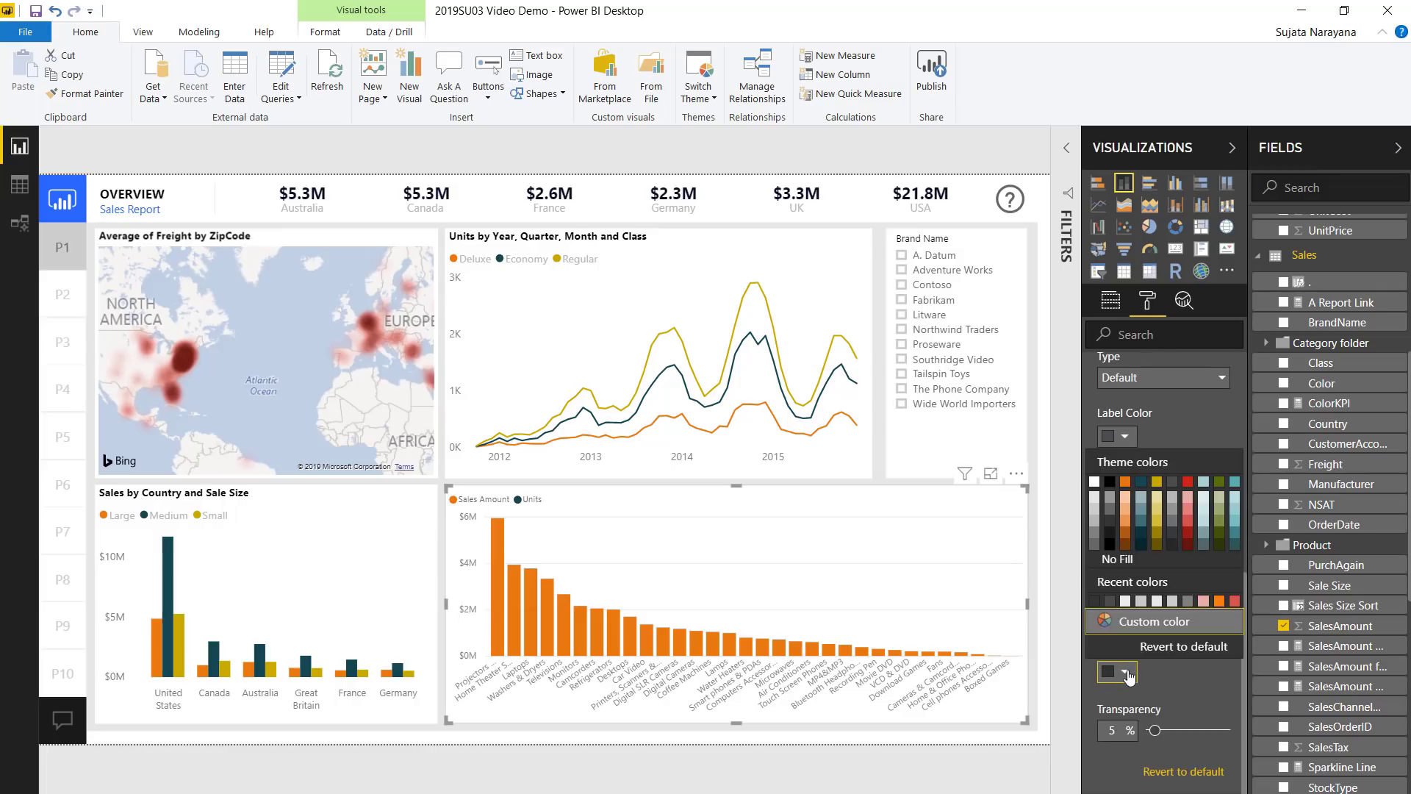
left_click(1095, 497)
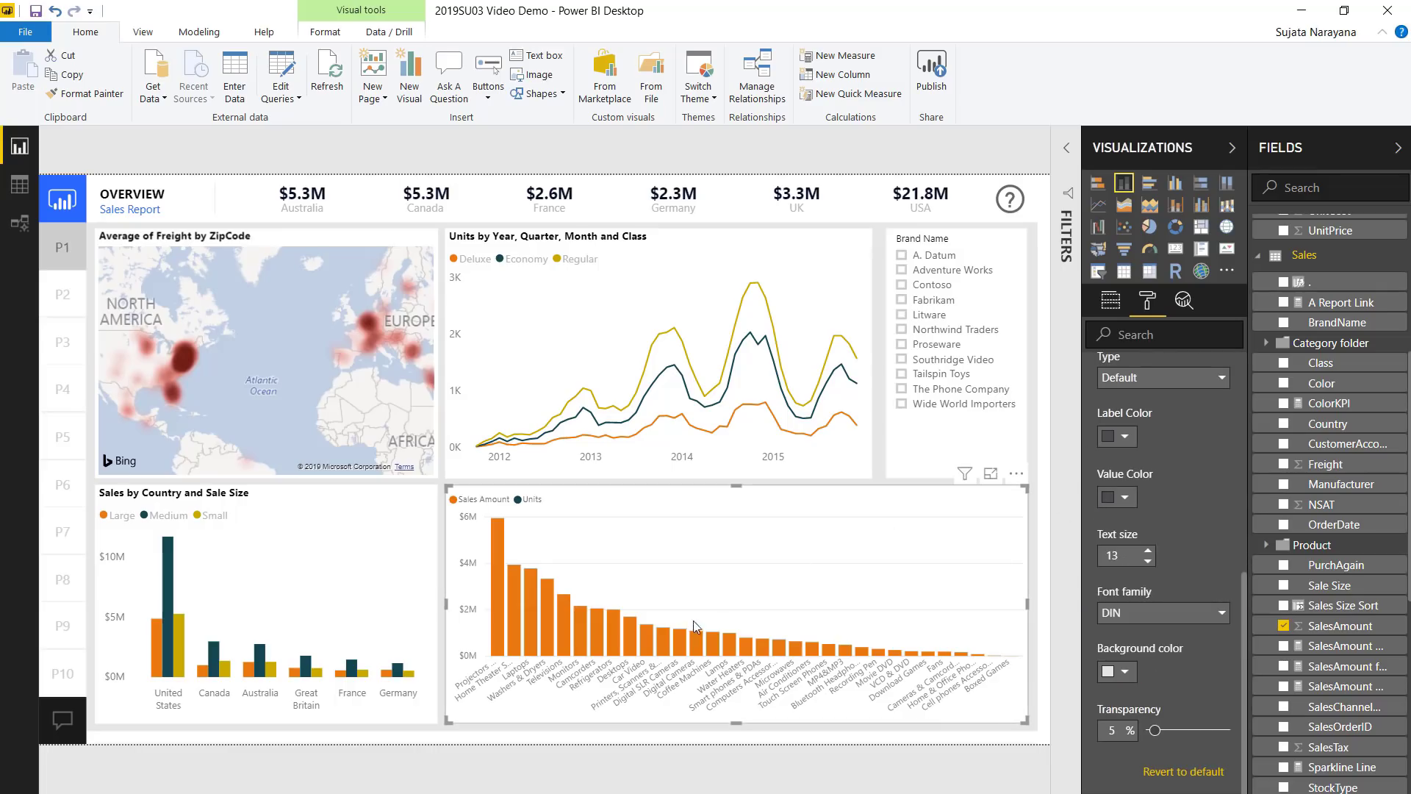
mouse_move(698, 651)
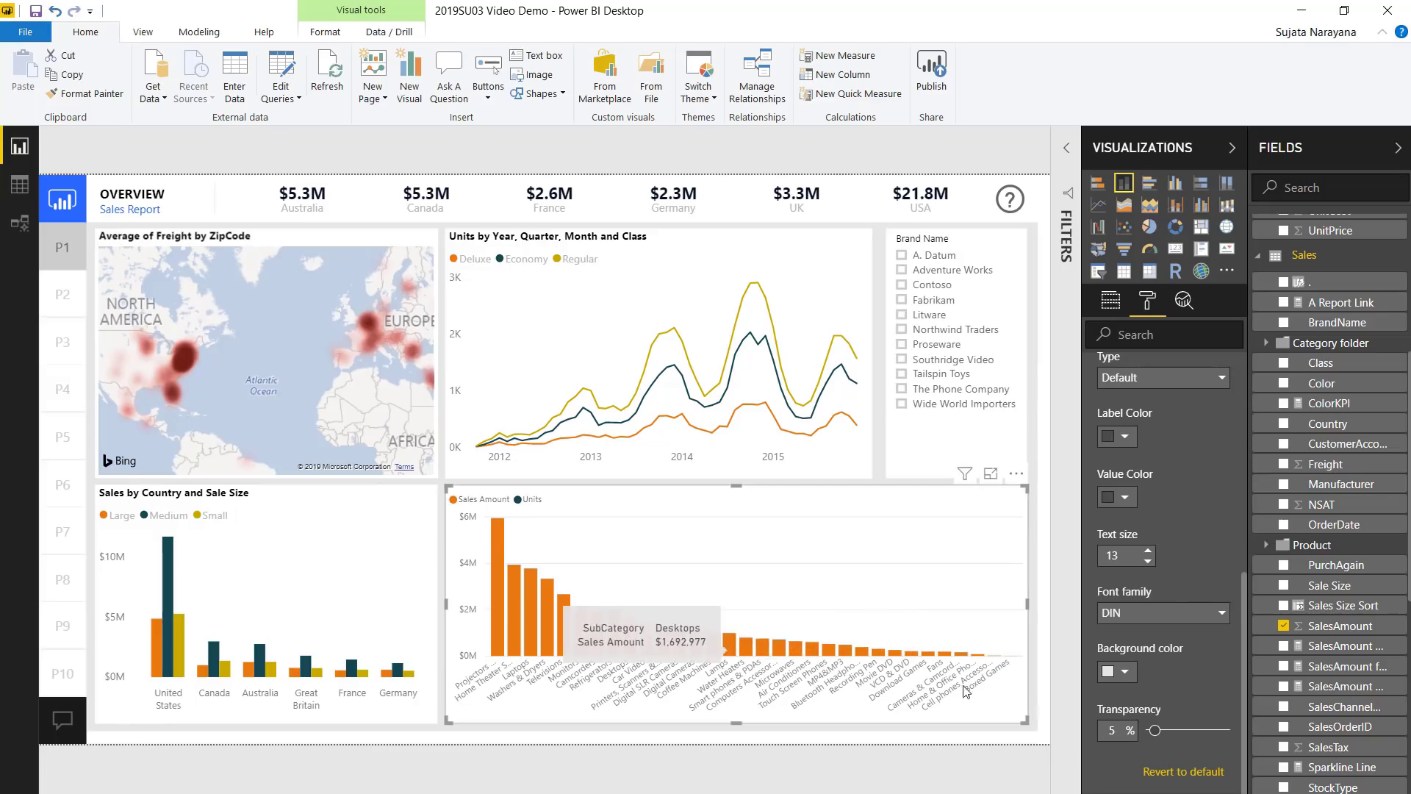
left_click_drag(1158, 734, 1167, 734)
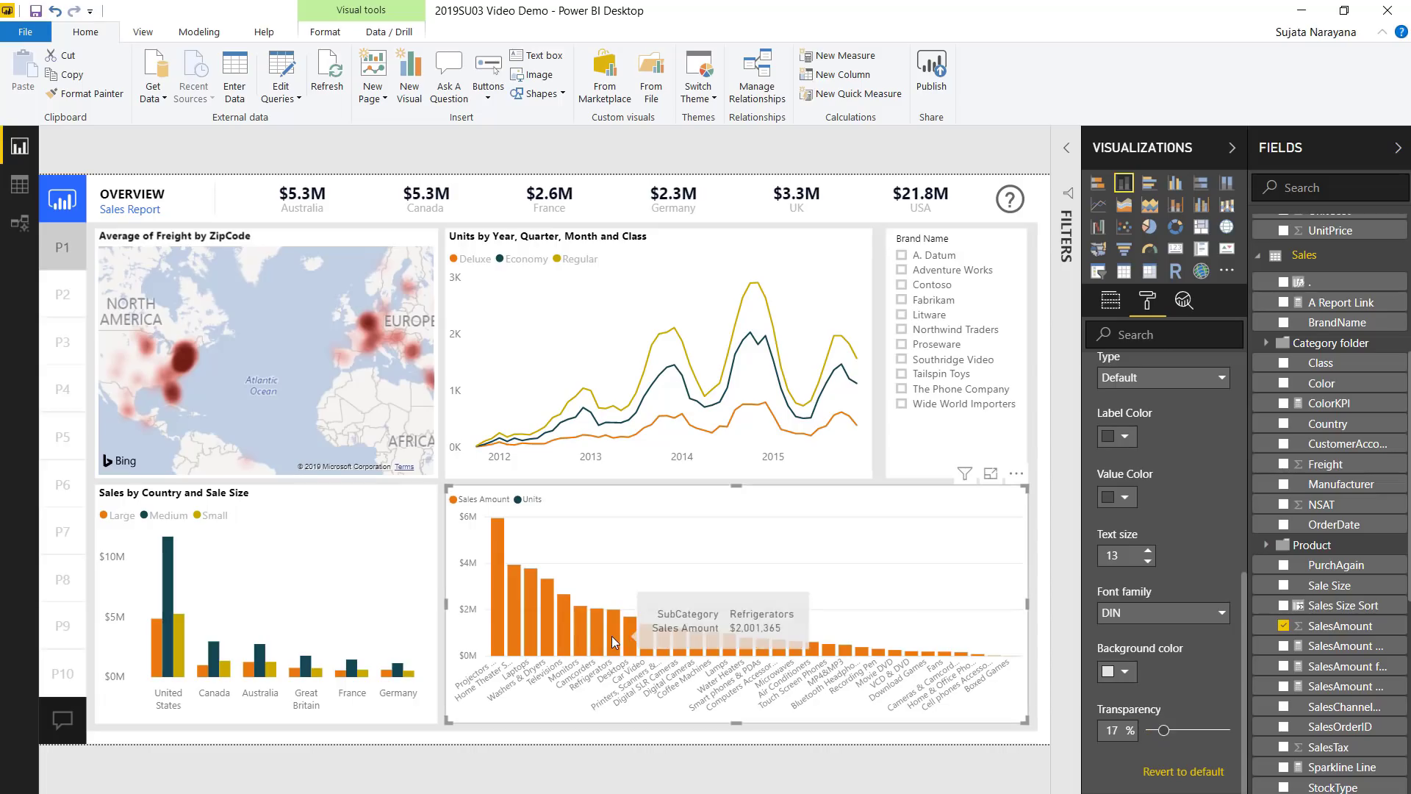
key("Escape")
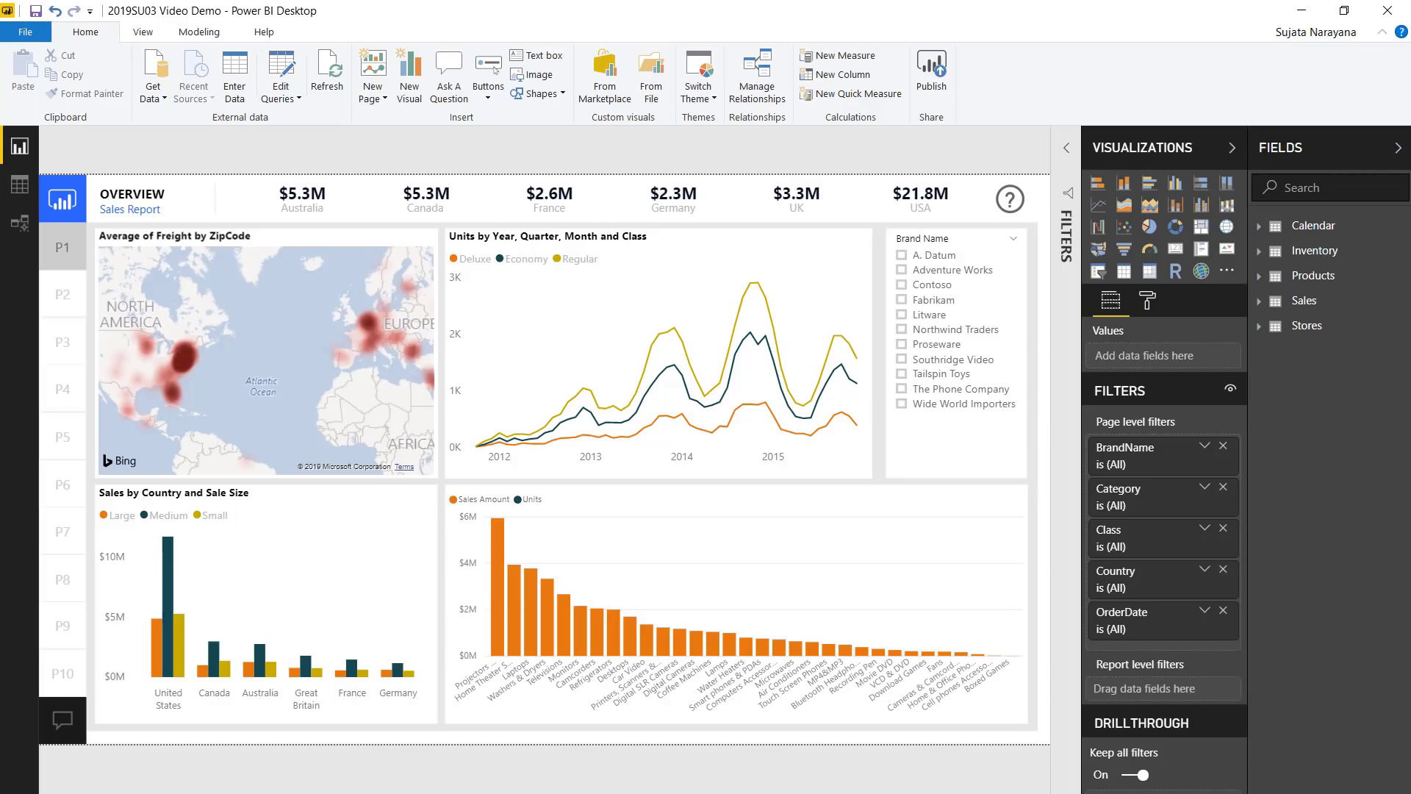
Review TooltipTheme.json in Notepad, then import that file as the report theme in Power BI Desktop and check the chart tooltips.
key("alt+Tab")
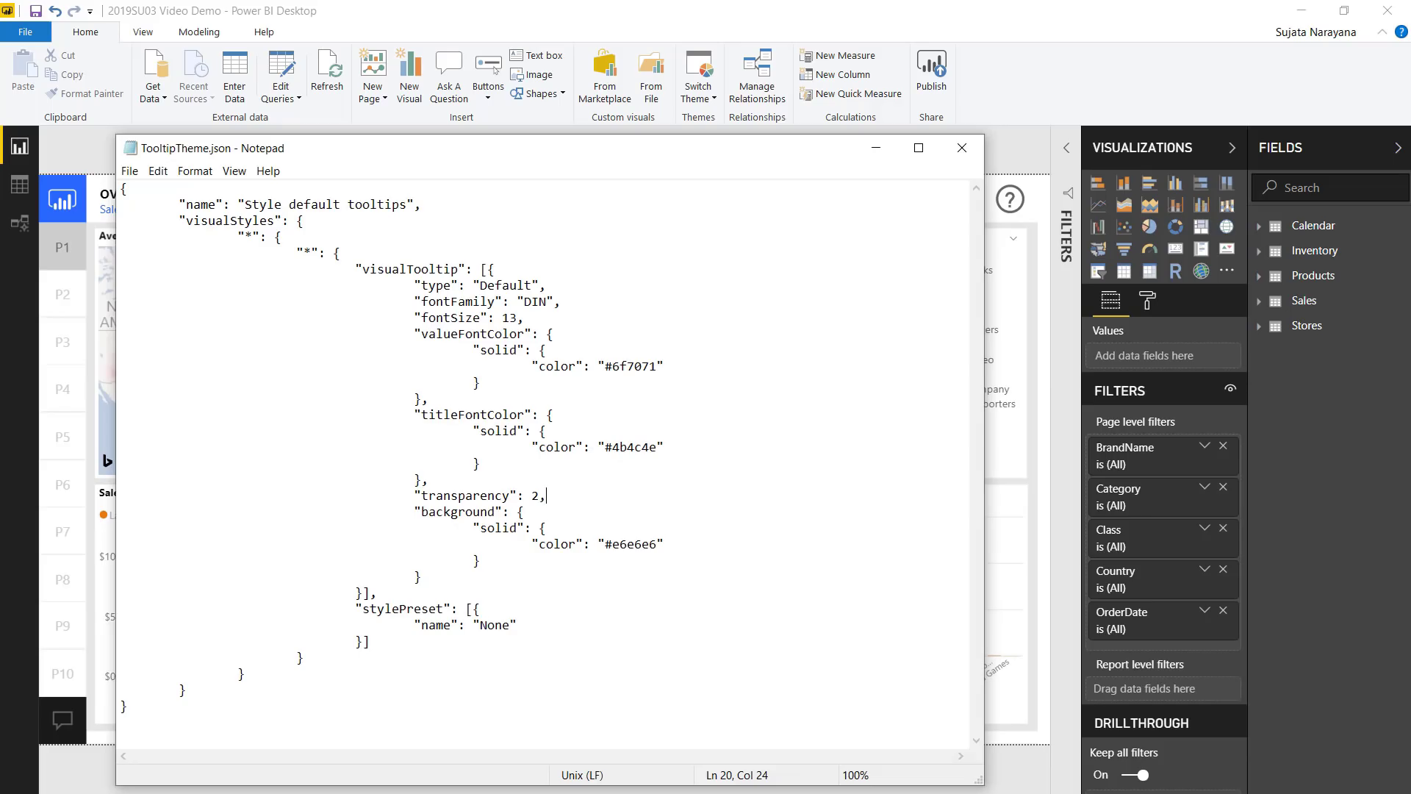
key("alt+Tab")
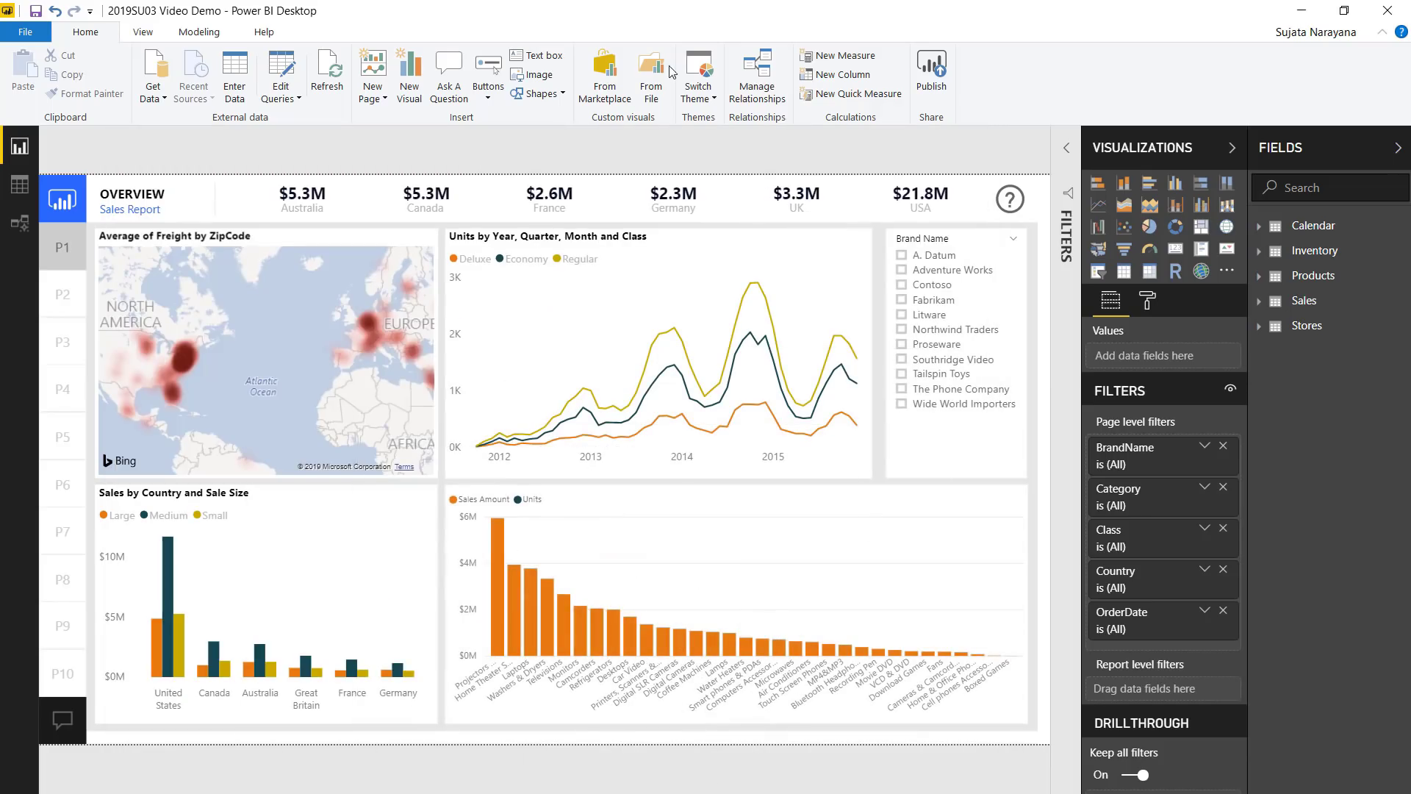
left_click(701, 96)
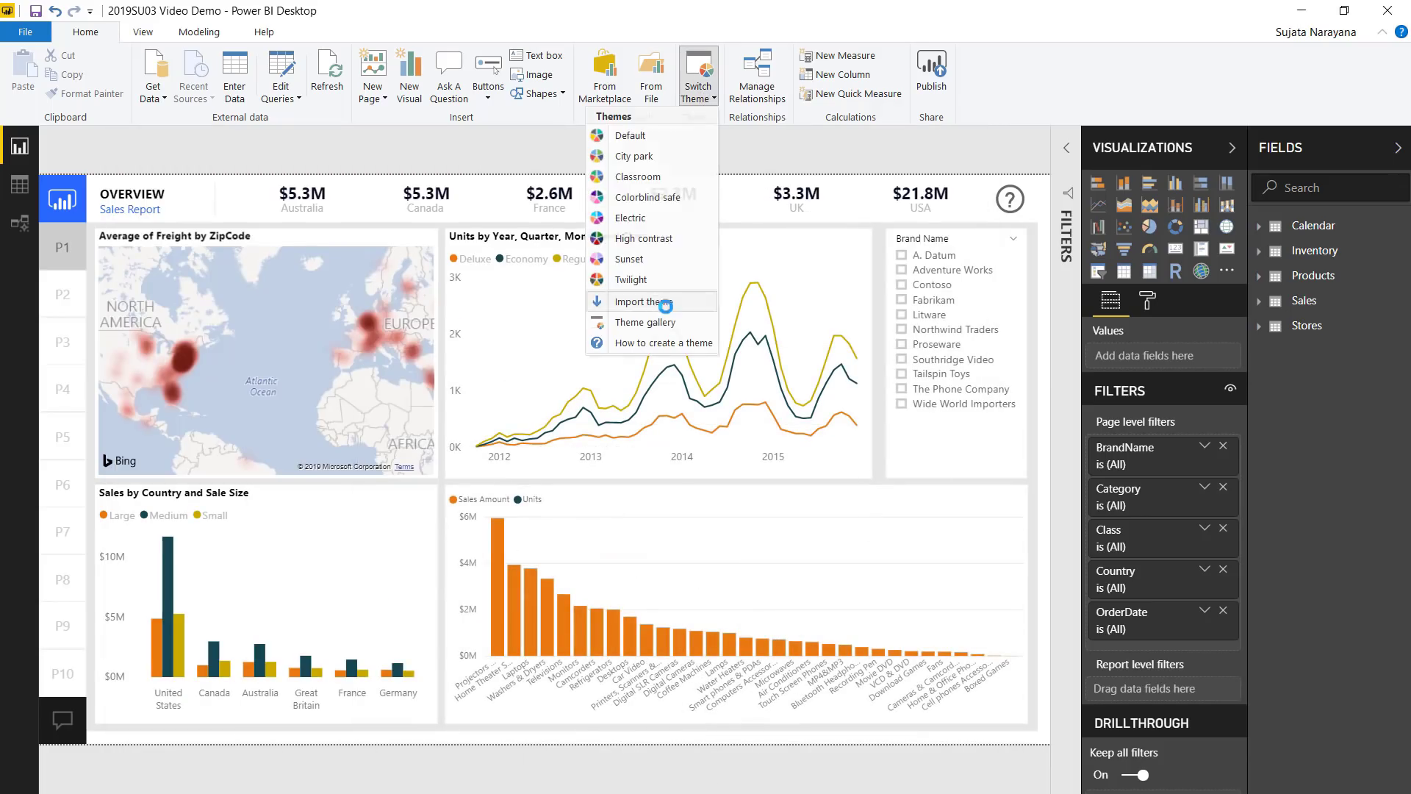
left_click(657, 300)
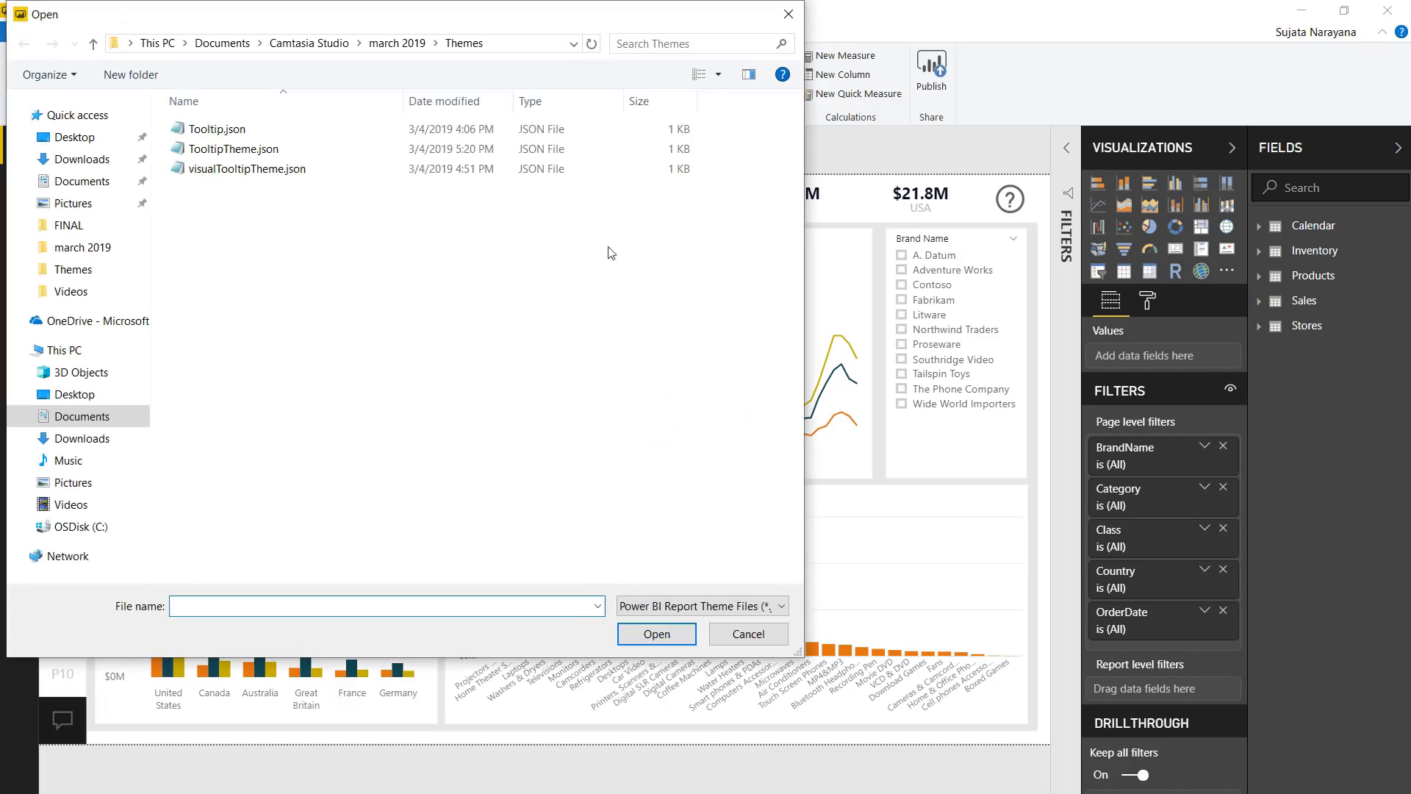
left_click(411, 150)
left_click(656, 634)
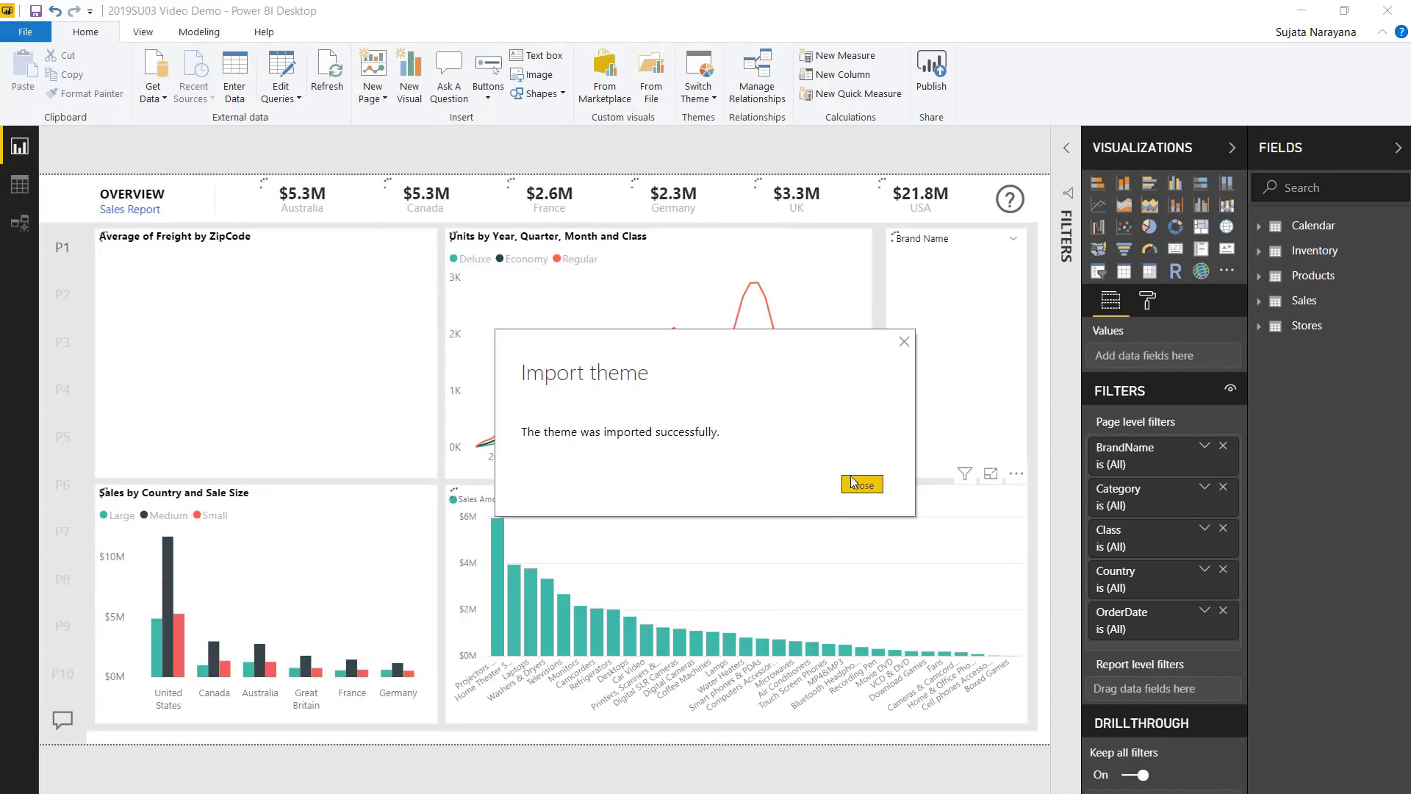
left_click(857, 483)
mouse_move(645, 637)
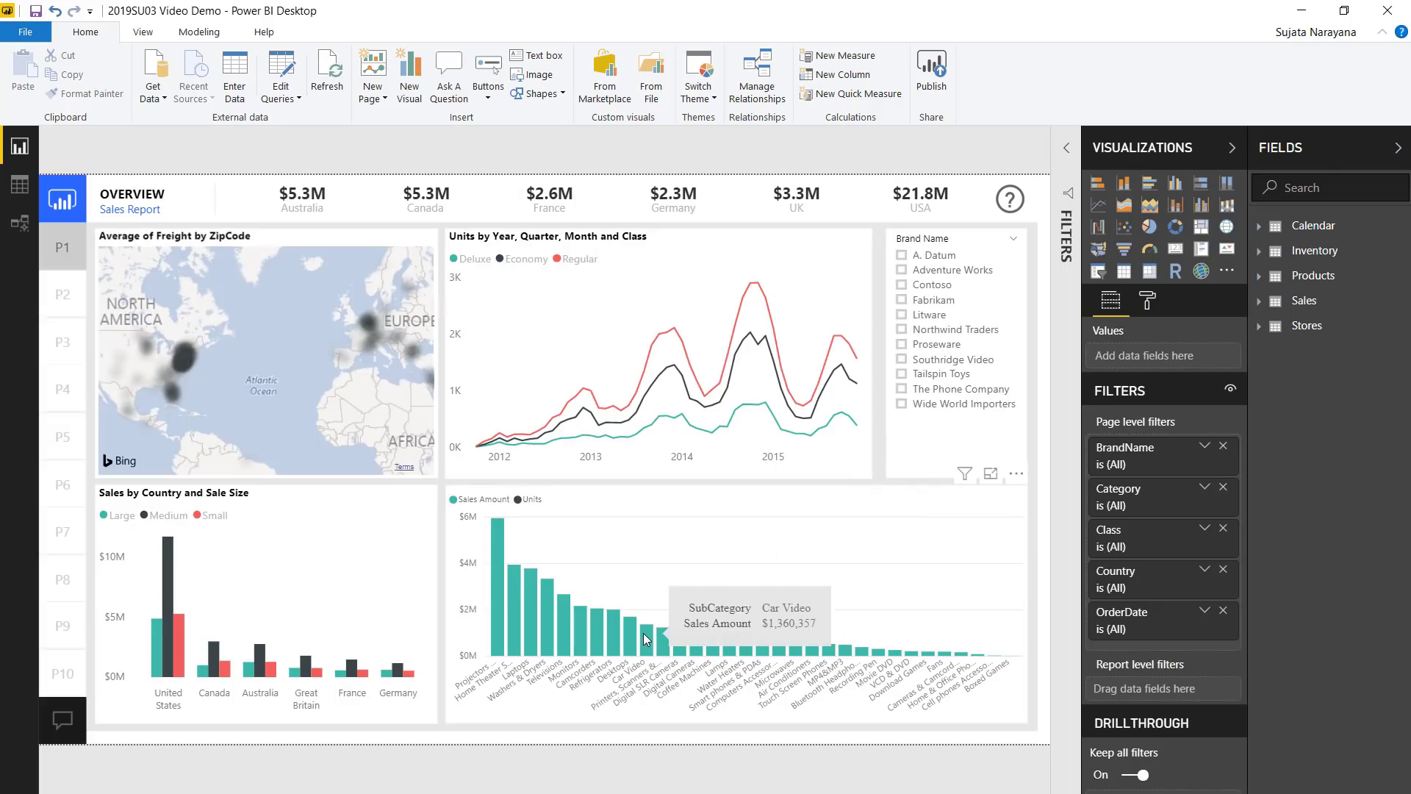
mouse_move(630, 422)
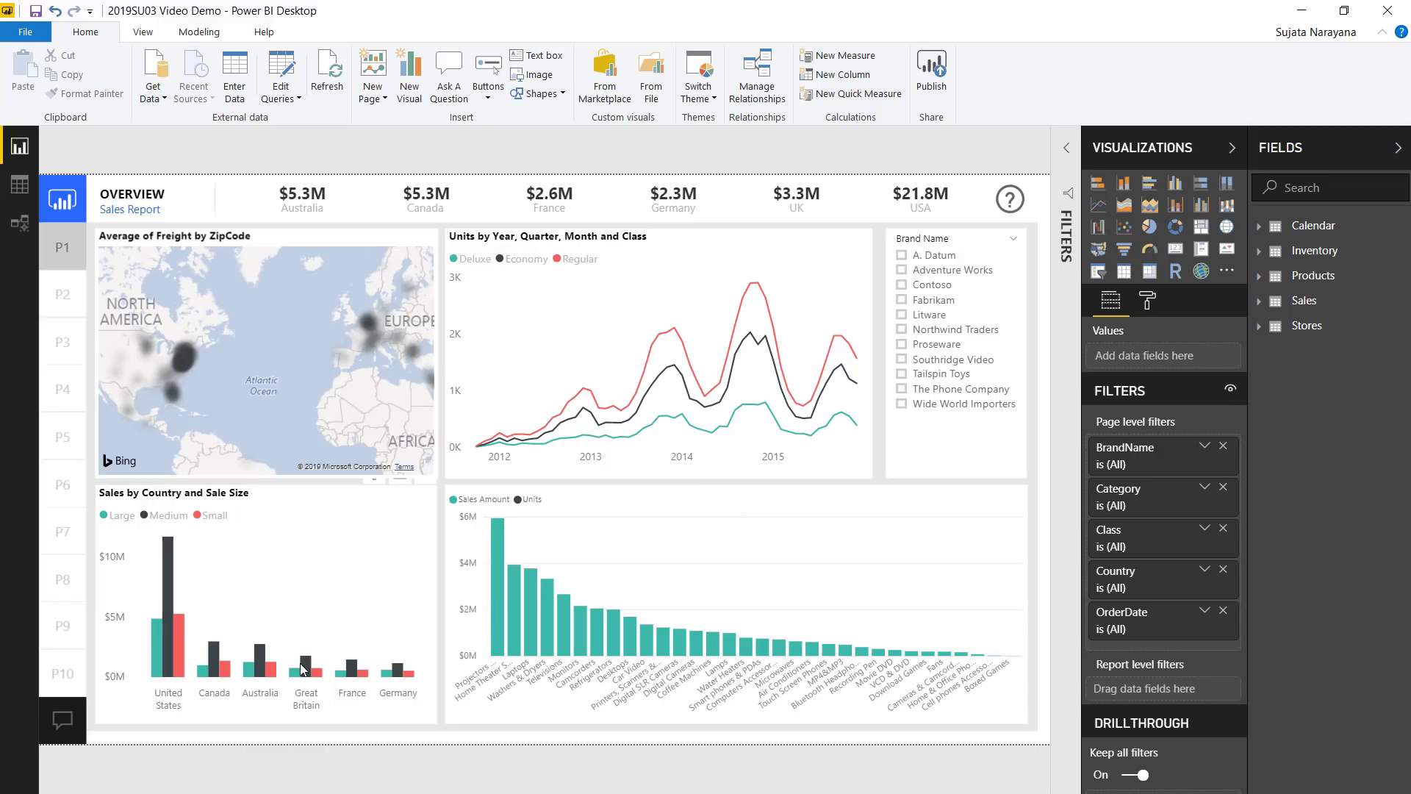
mouse_move(306, 667)
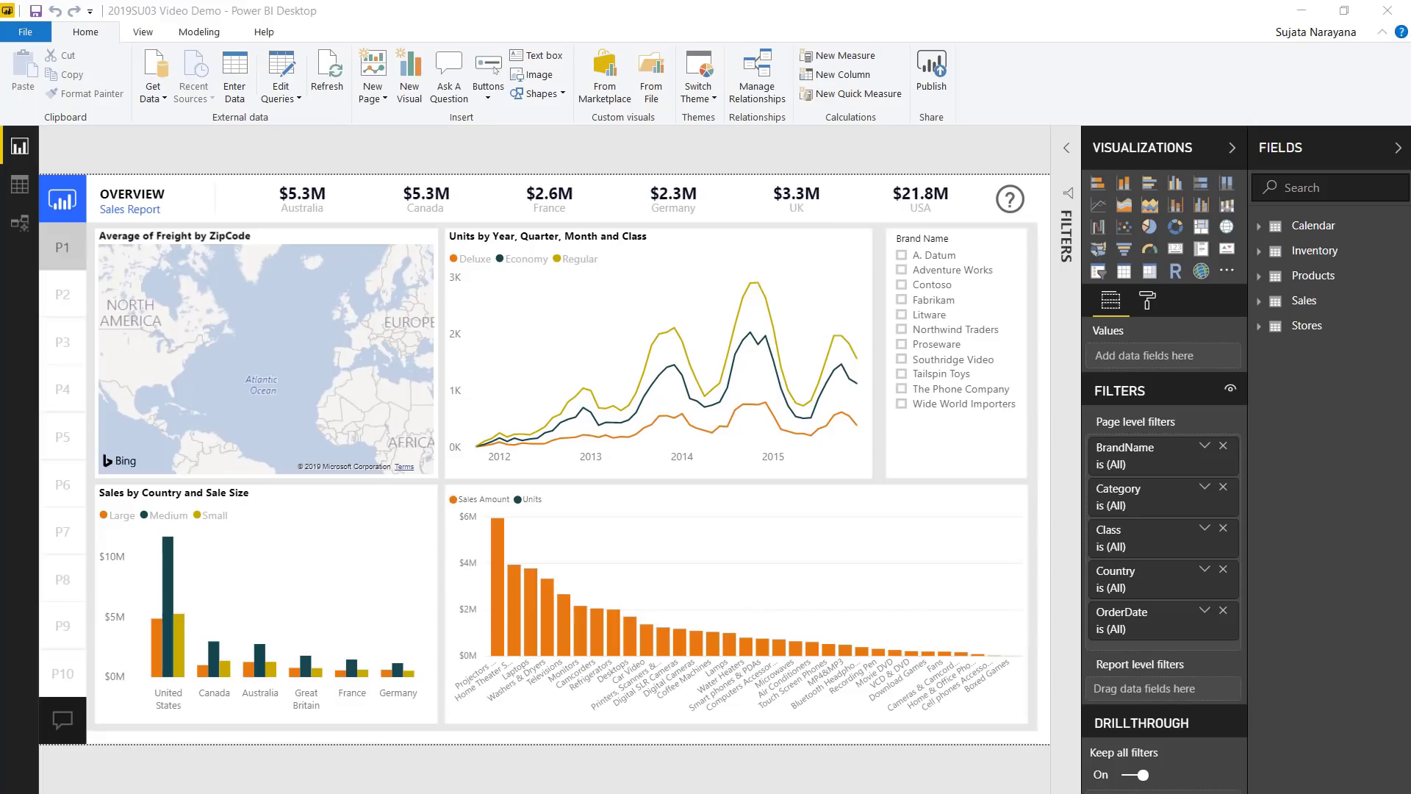
Set the question-mark button's action type to Web URL and review its web address and tooltip text.
left_click(1005, 200)
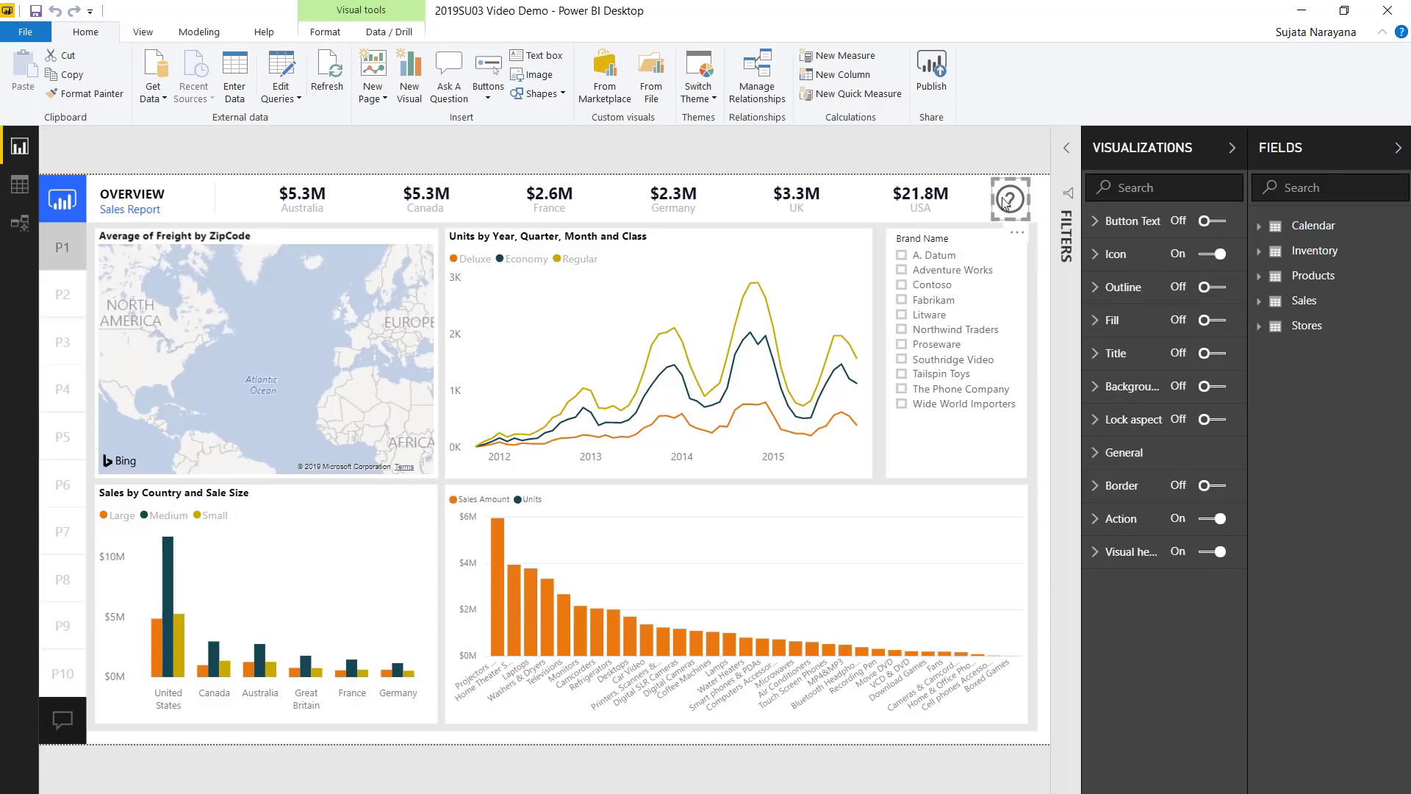
left_click(1094, 521)
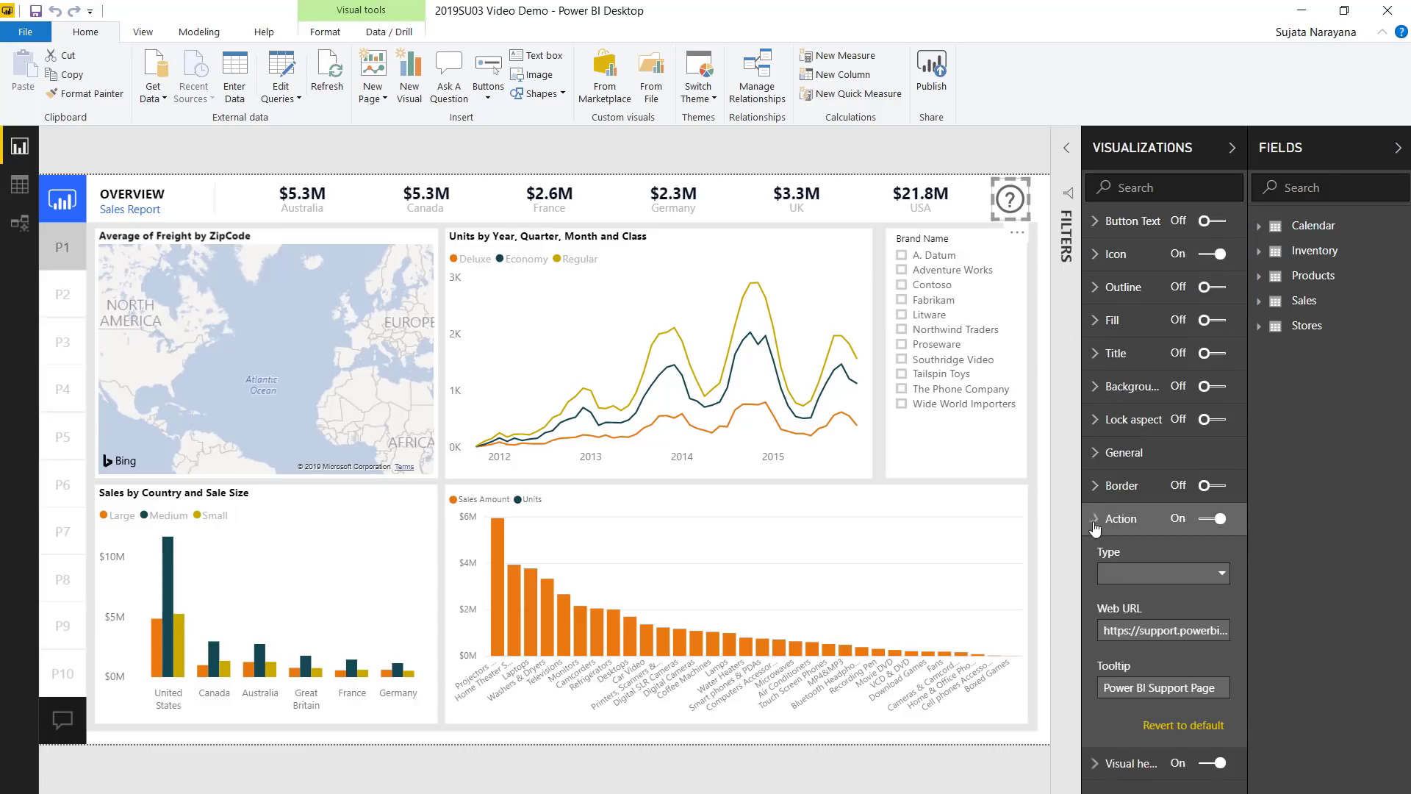
left_click(1132, 579)
left_click(1132, 579)
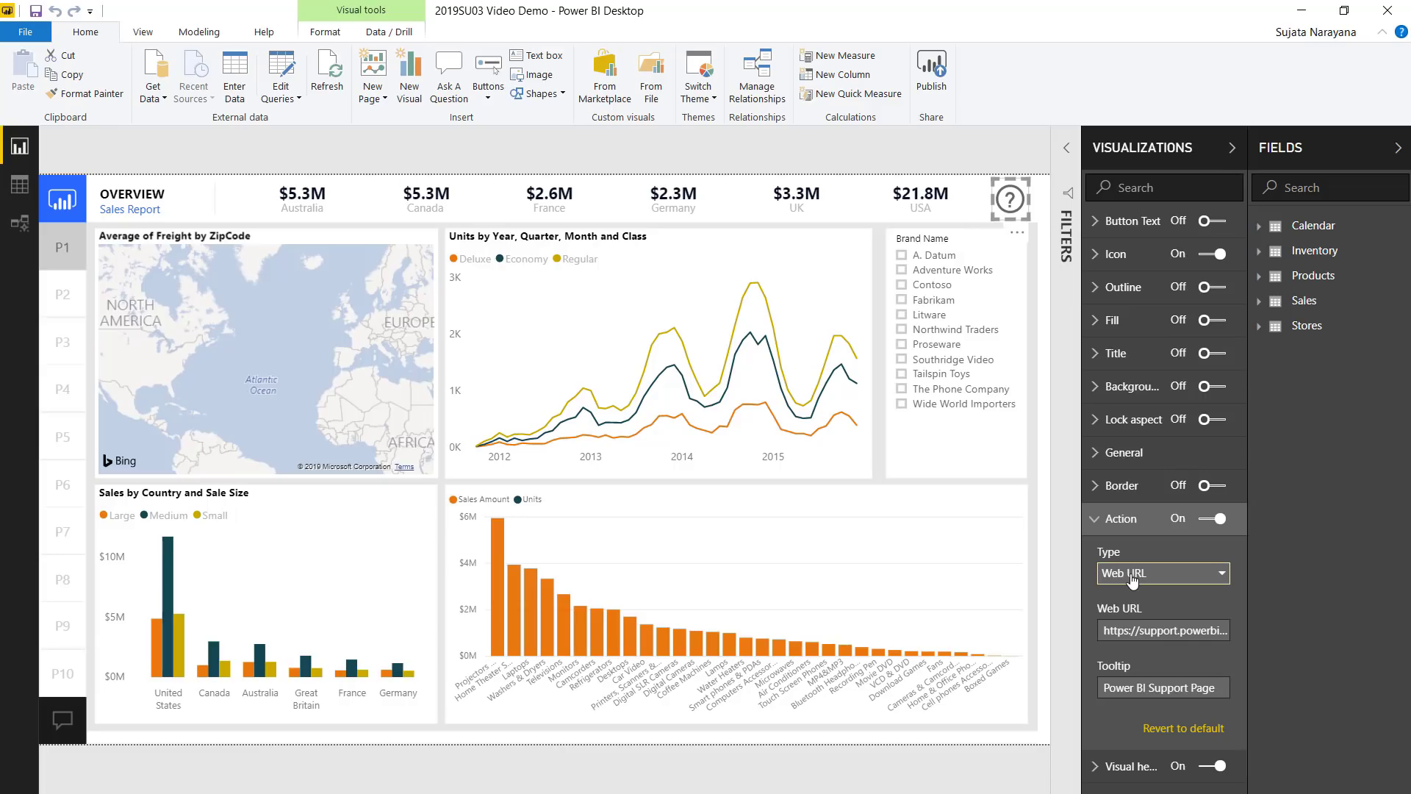
left_click(1123, 630)
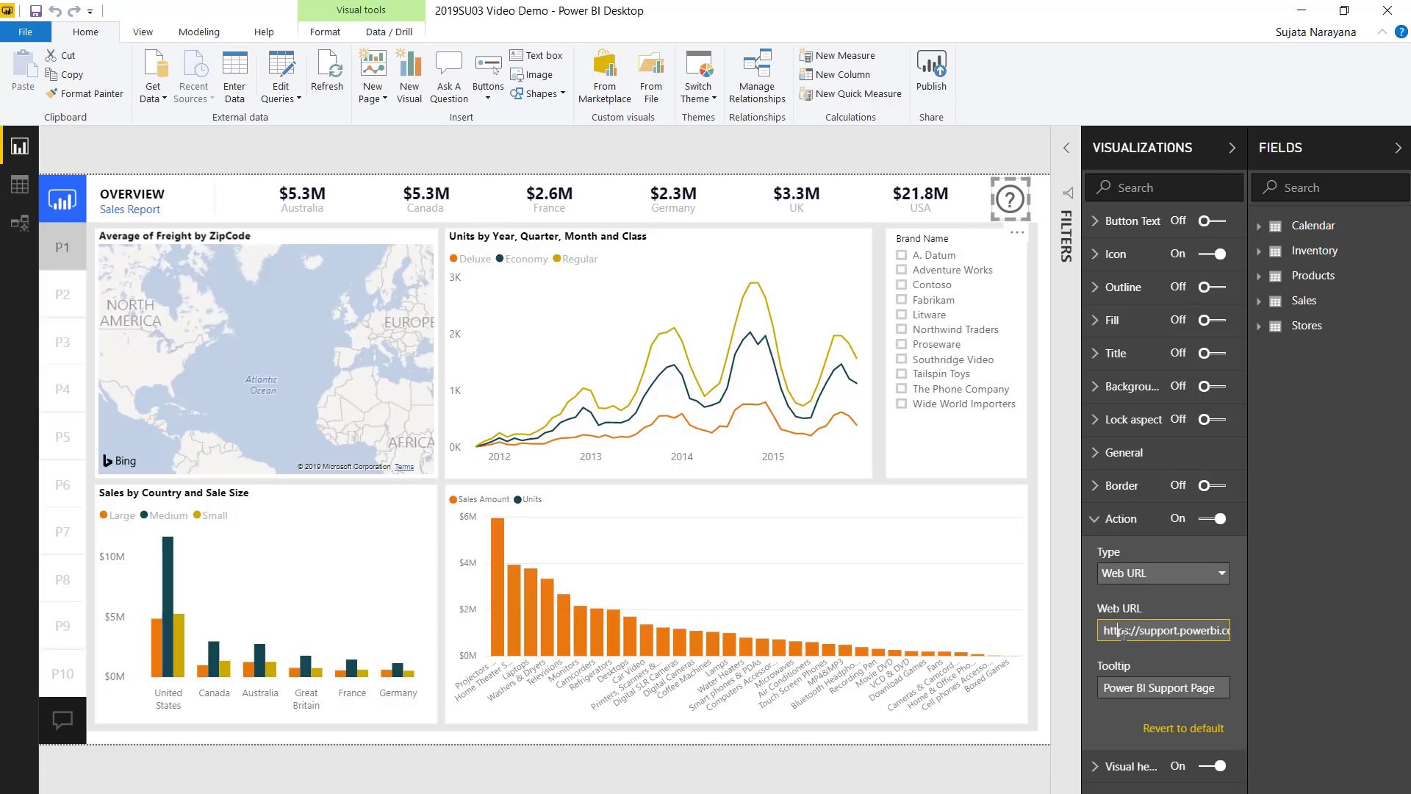
left_click(1124, 689)
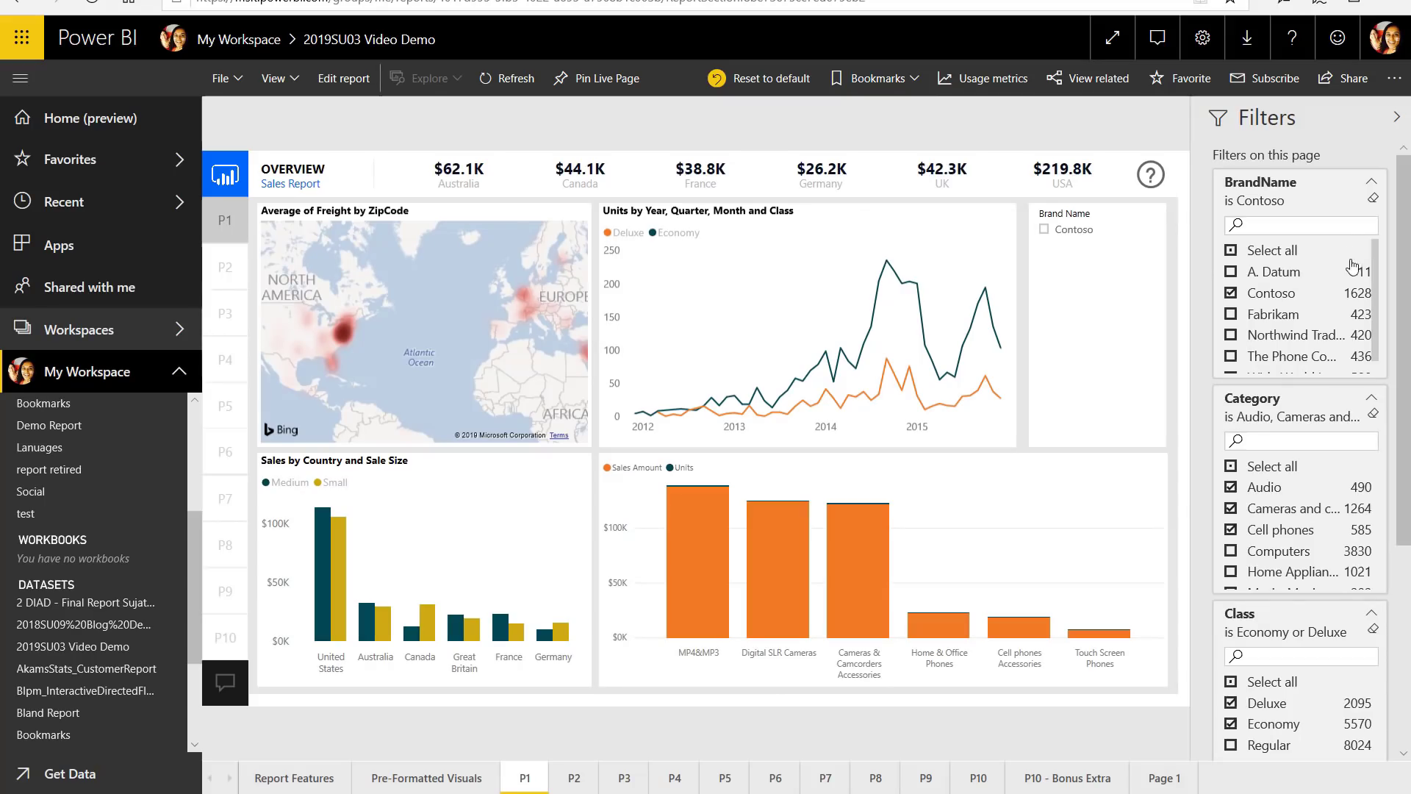
In the Power BI service, clear the BrandName page filter on report page P1.
left_click(1374, 201)
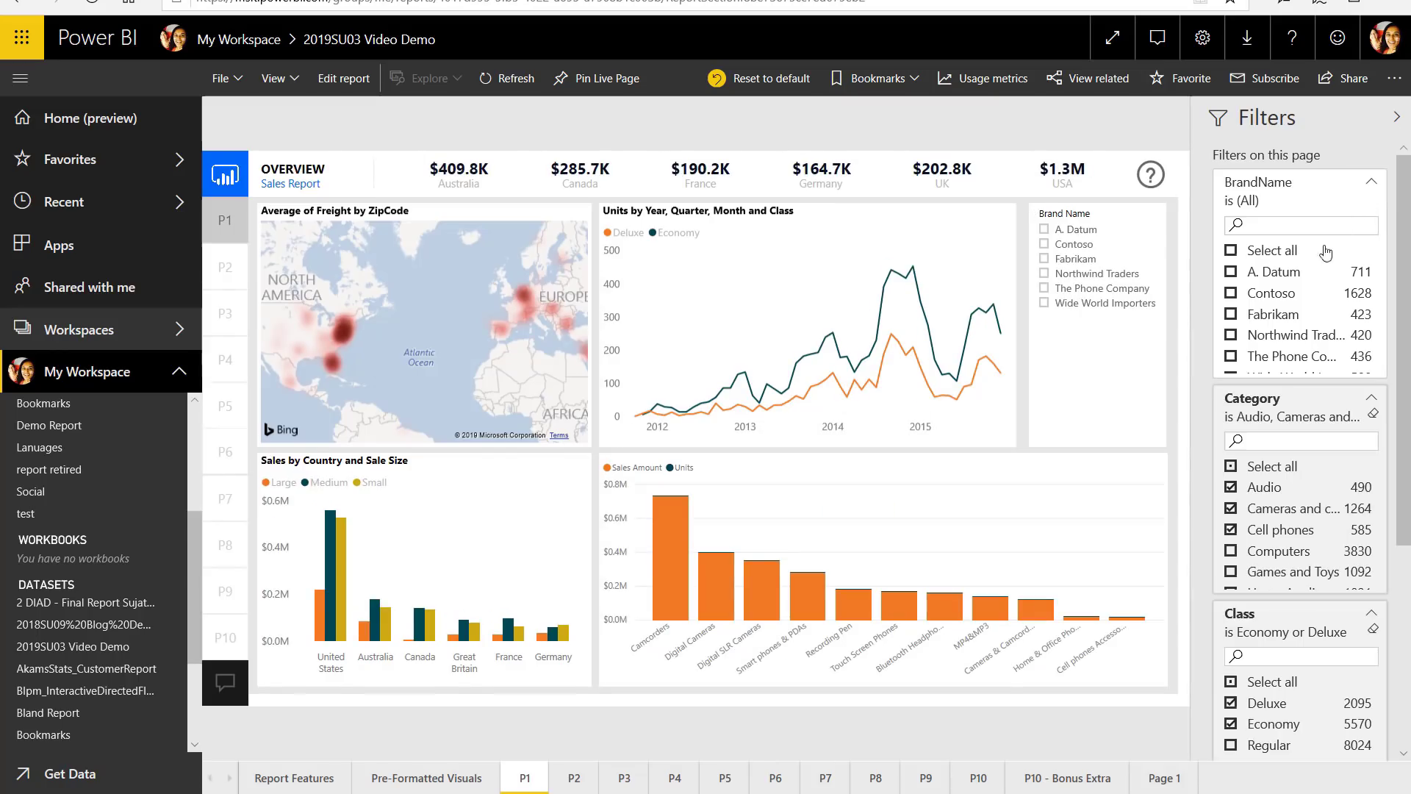
left_click(1285, 304)
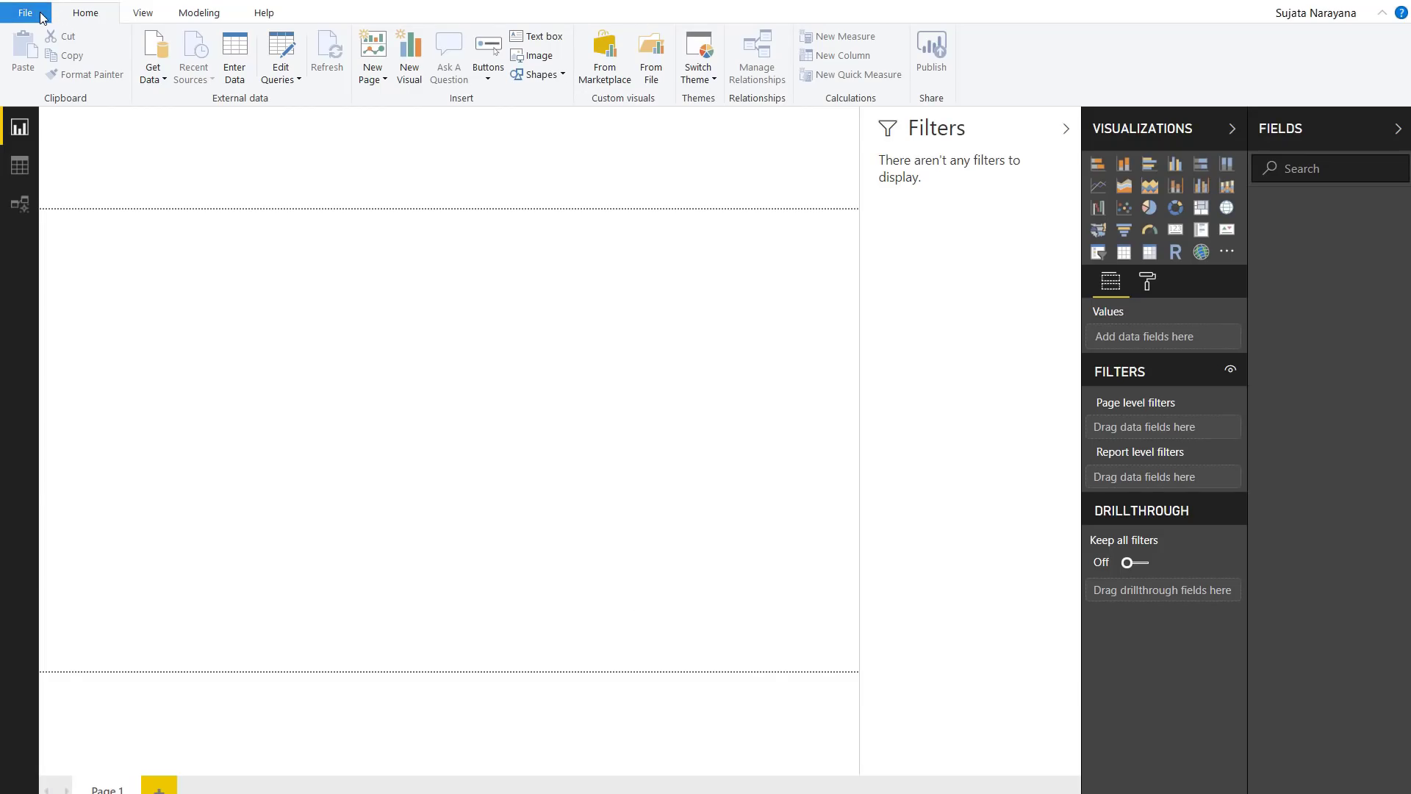
In Power BI Desktop's global report settings, align the canvas to the top of the wallpaper.
left_click(42, 18)
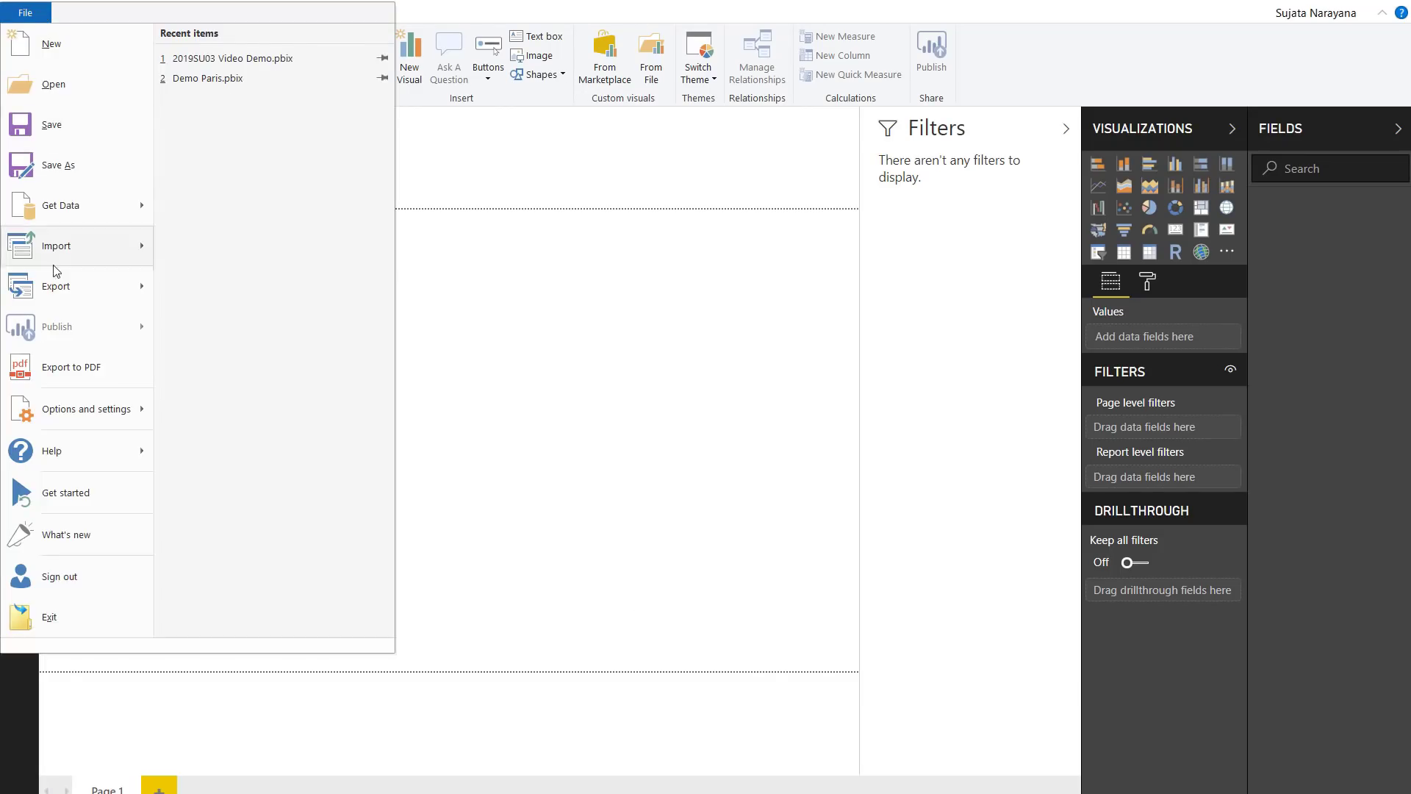
mouse_move(90, 410)
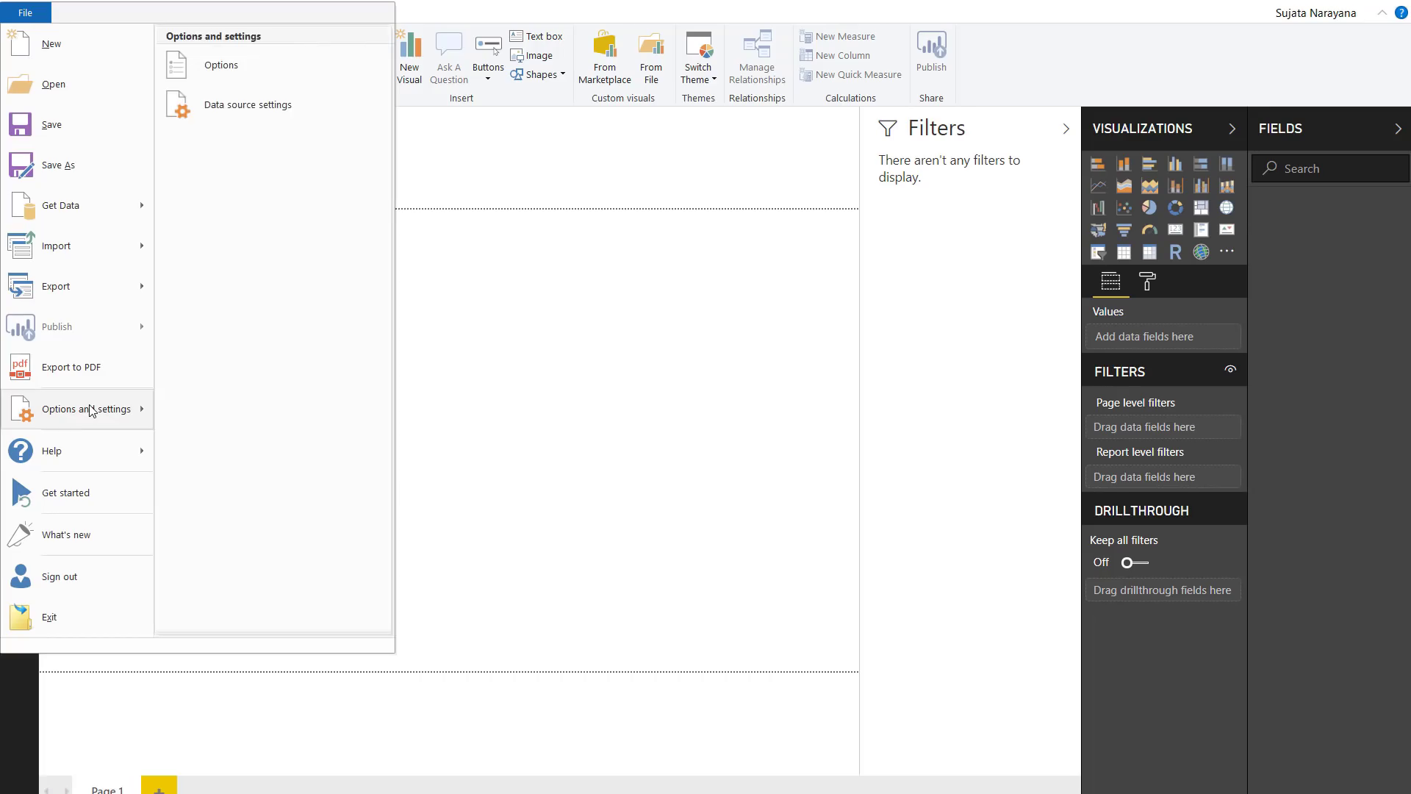
left_click(237, 84)
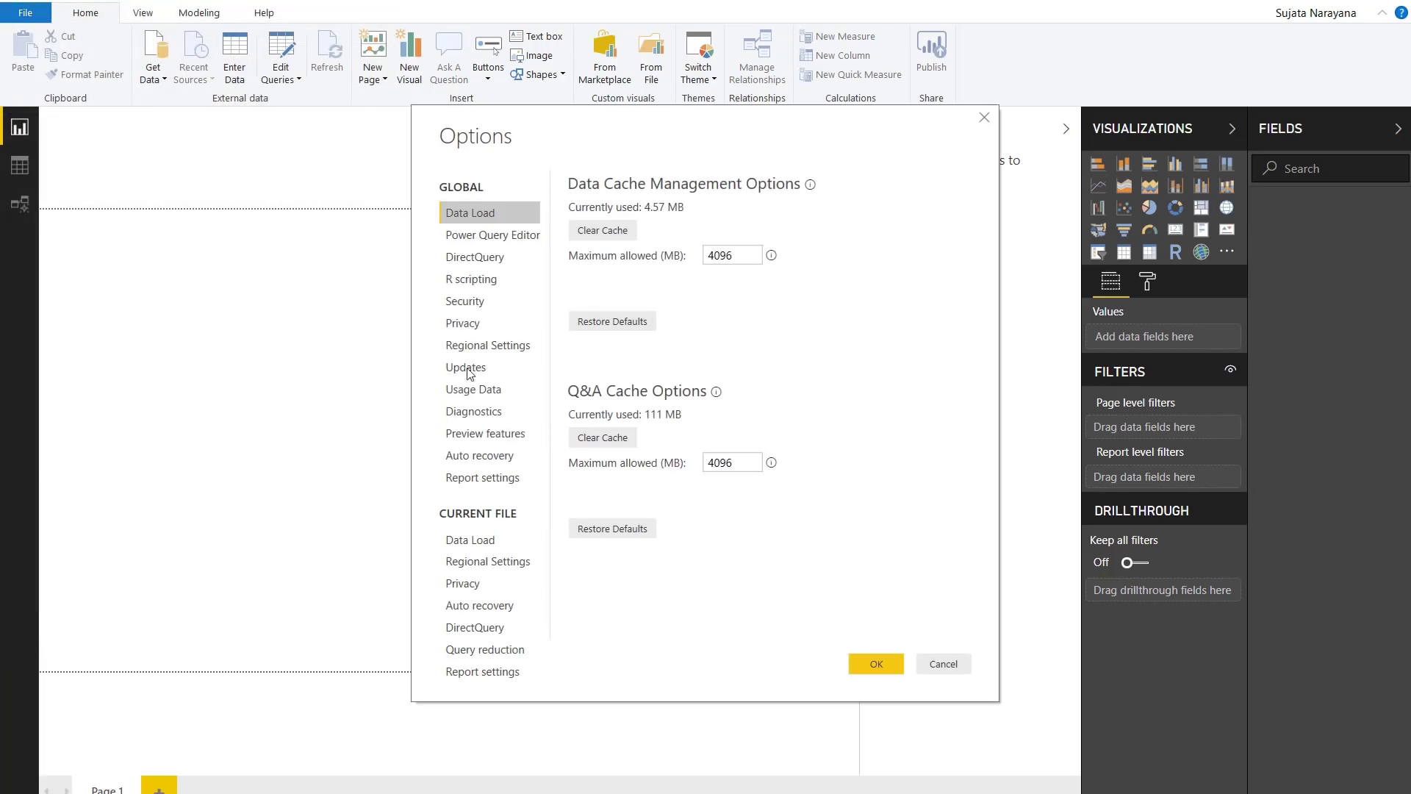
left_click(497, 477)
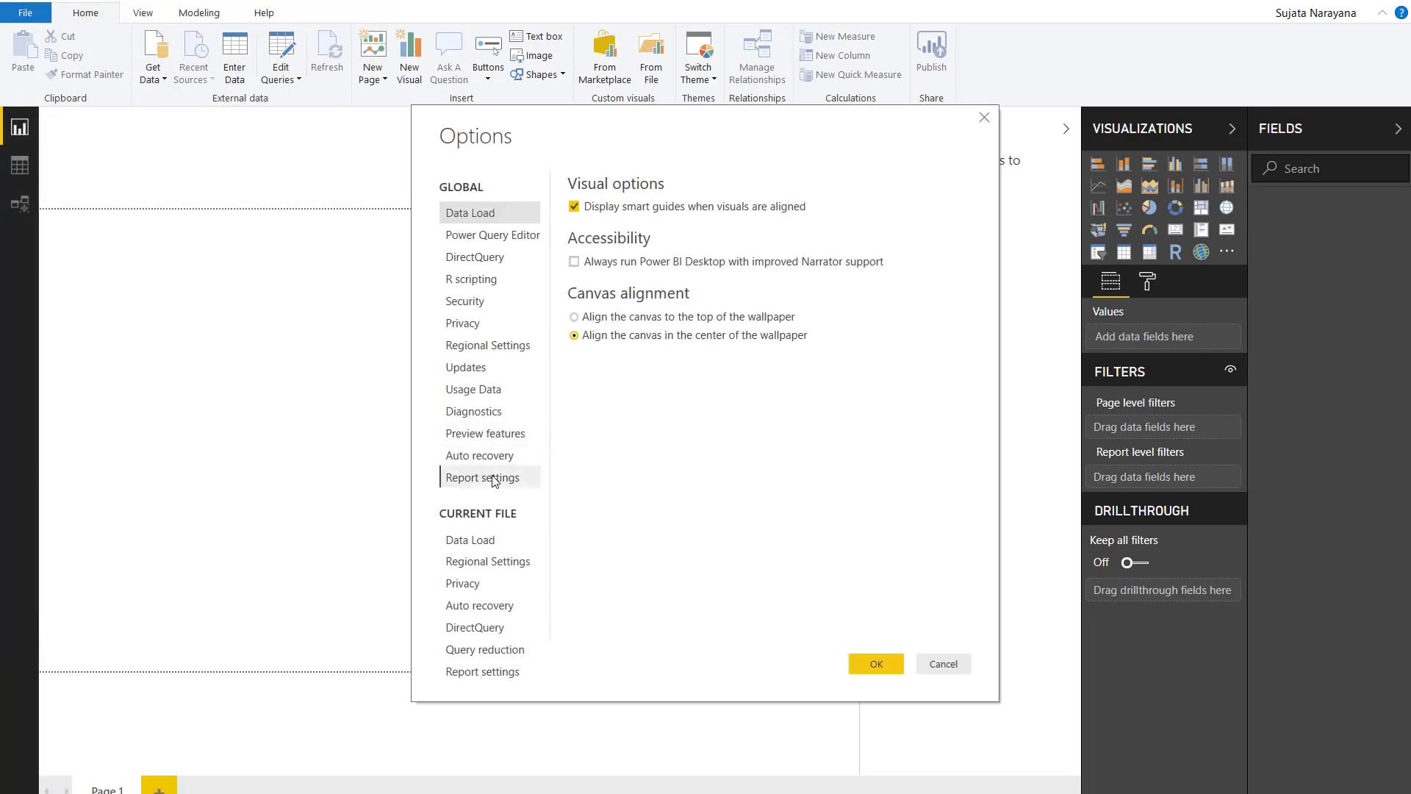
left_click(591, 319)
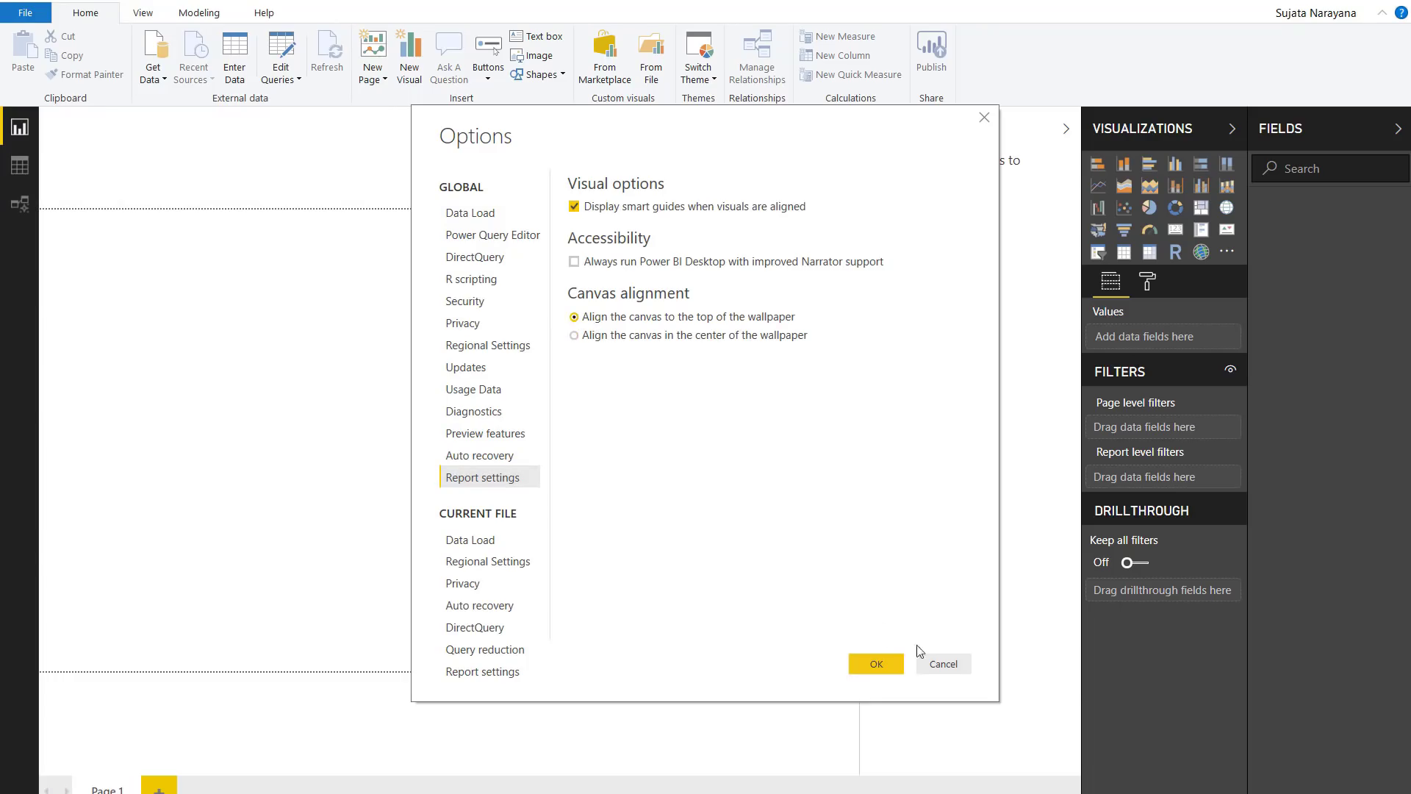
left_click(876, 666)
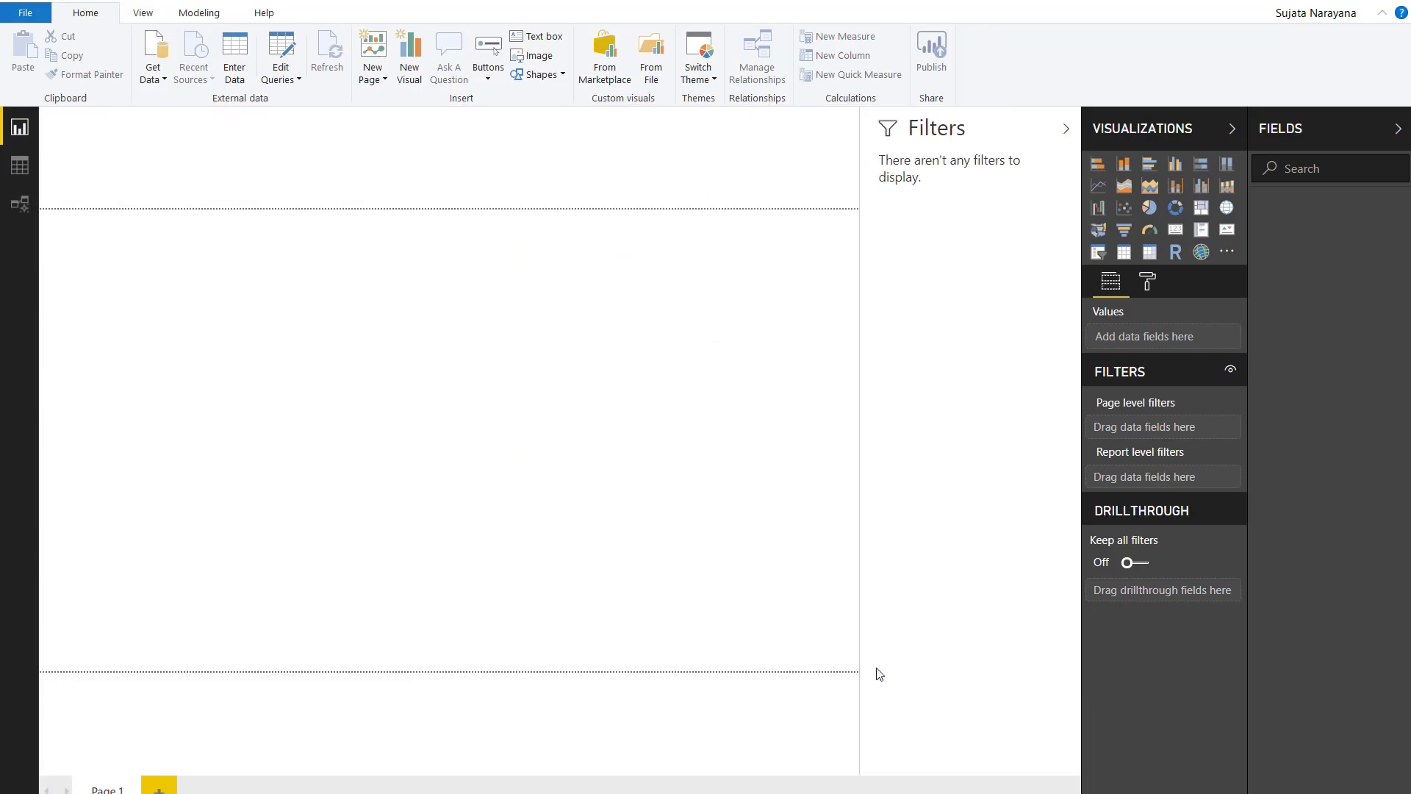
Create a new report and close its start screen.
left_click(25, 12)
left_click(34, 42)
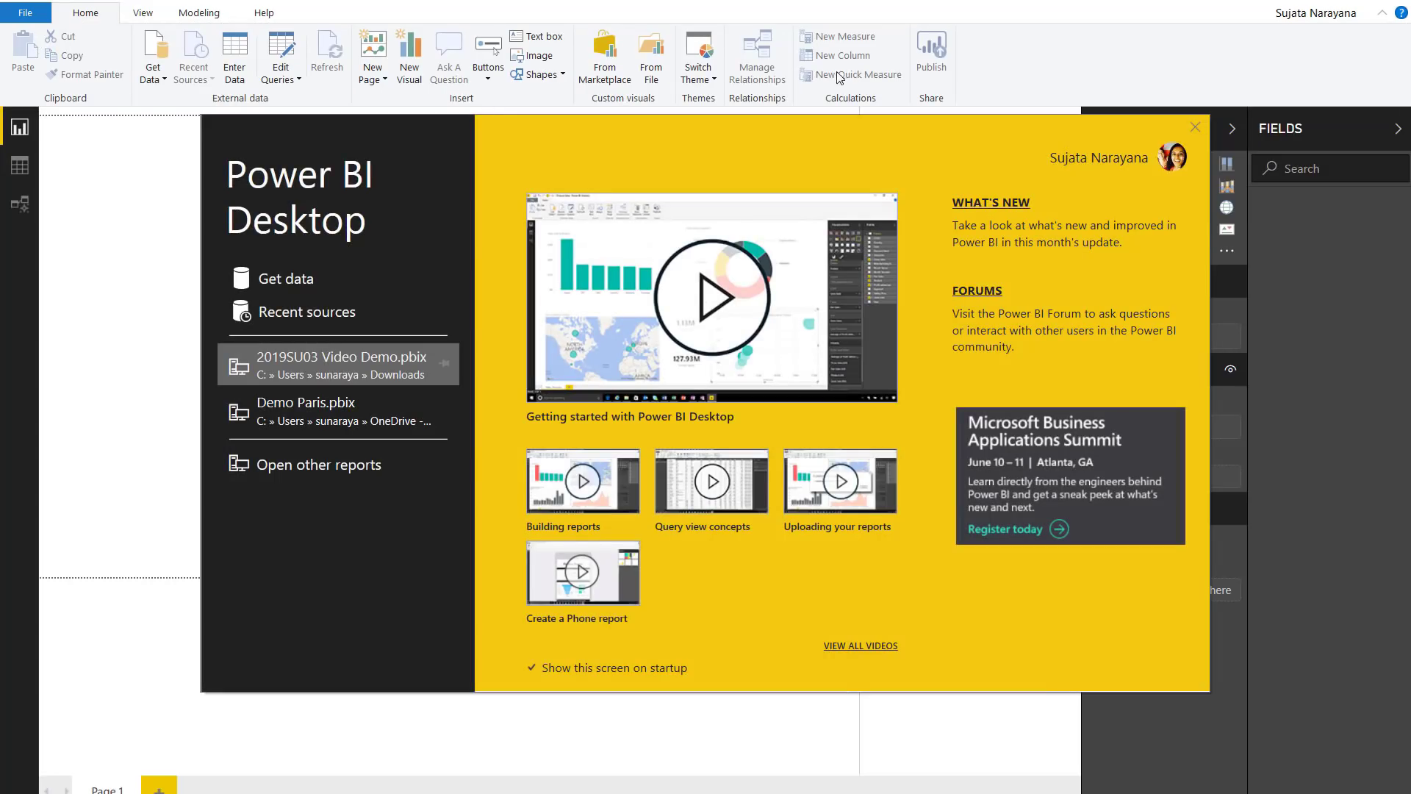
left_click(1194, 127)
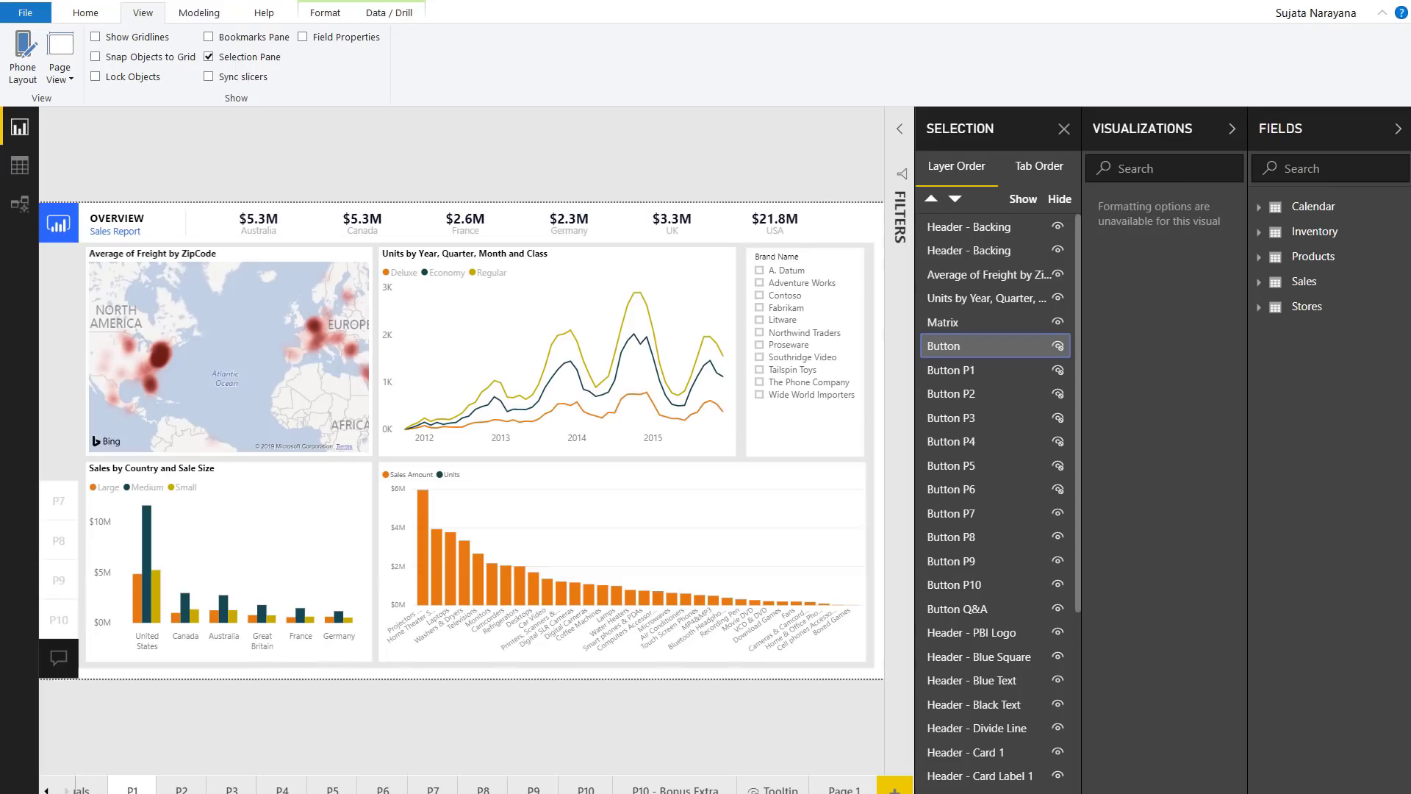
Show the hidden objects from Button through Button P6 on page P1 and rename Button as "help button".
left_click(1014, 497, "shift")
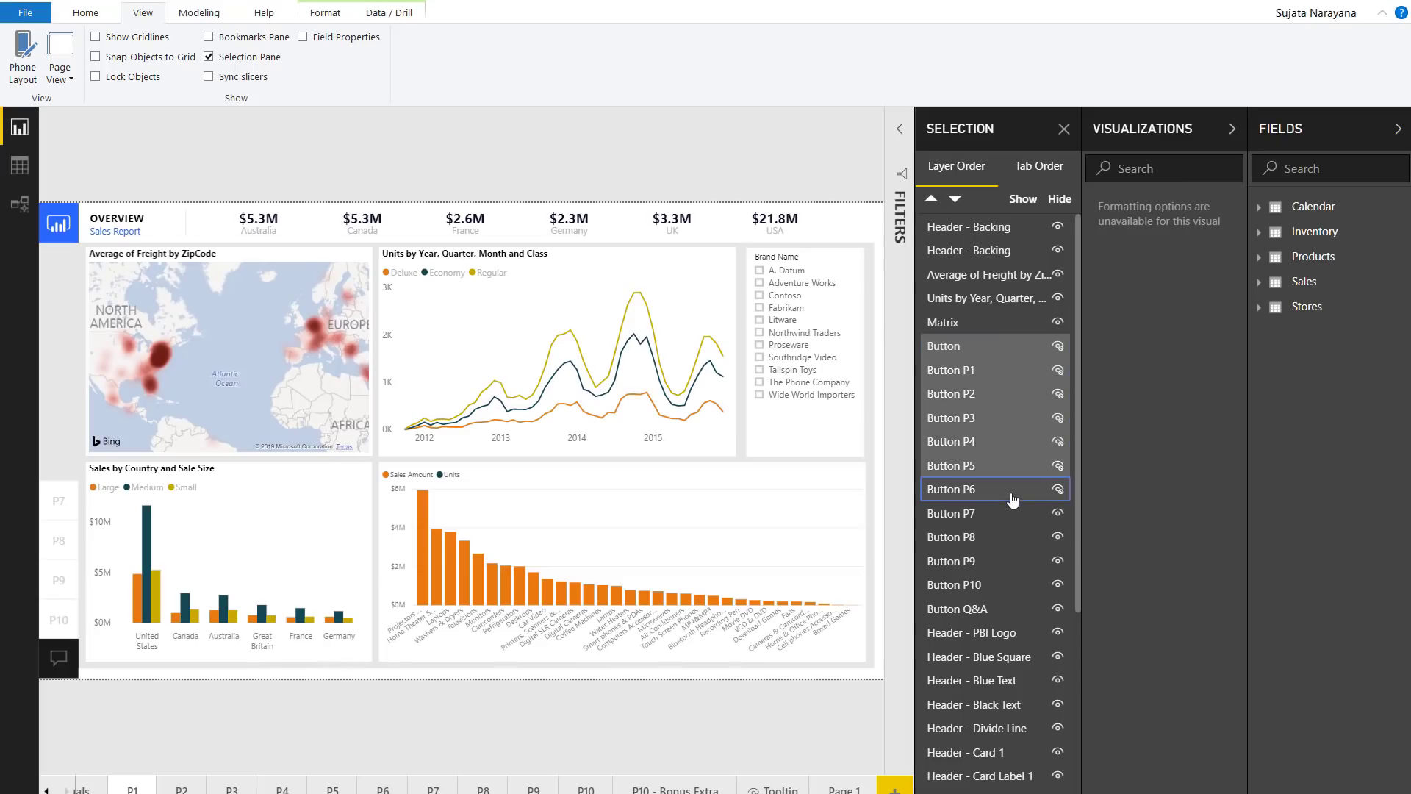
left_click(1036, 204)
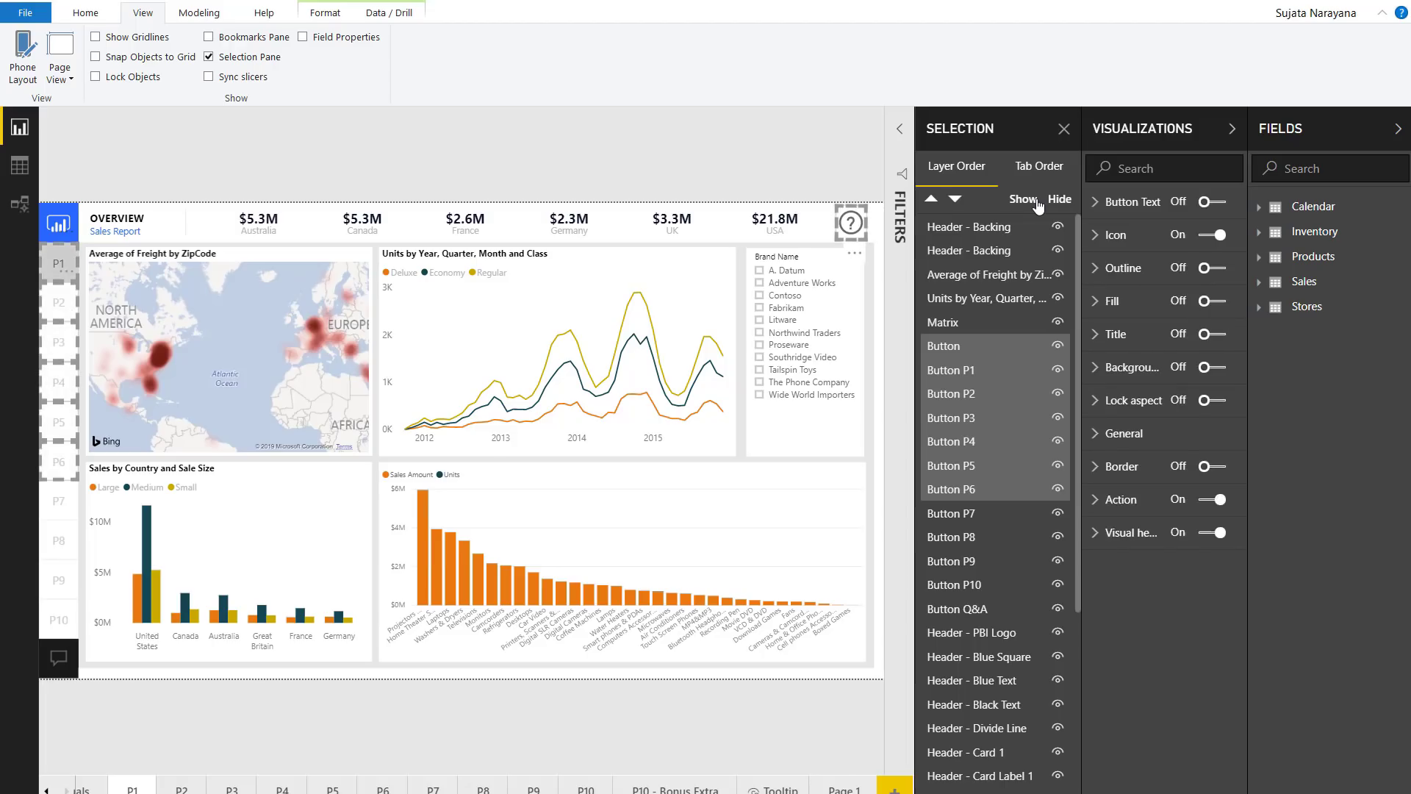
double_click(959, 346)
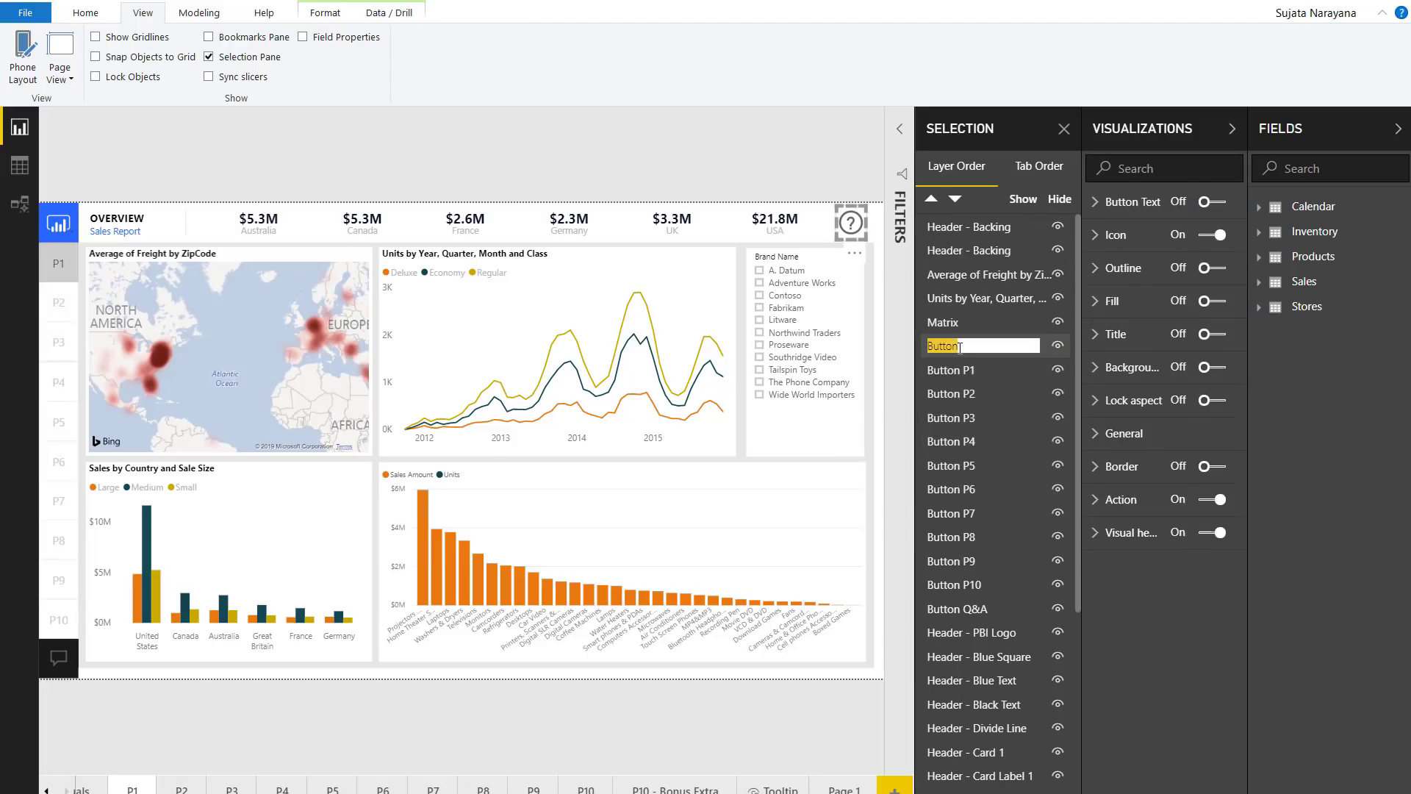
type("help btutton")
left_click(984, 383)
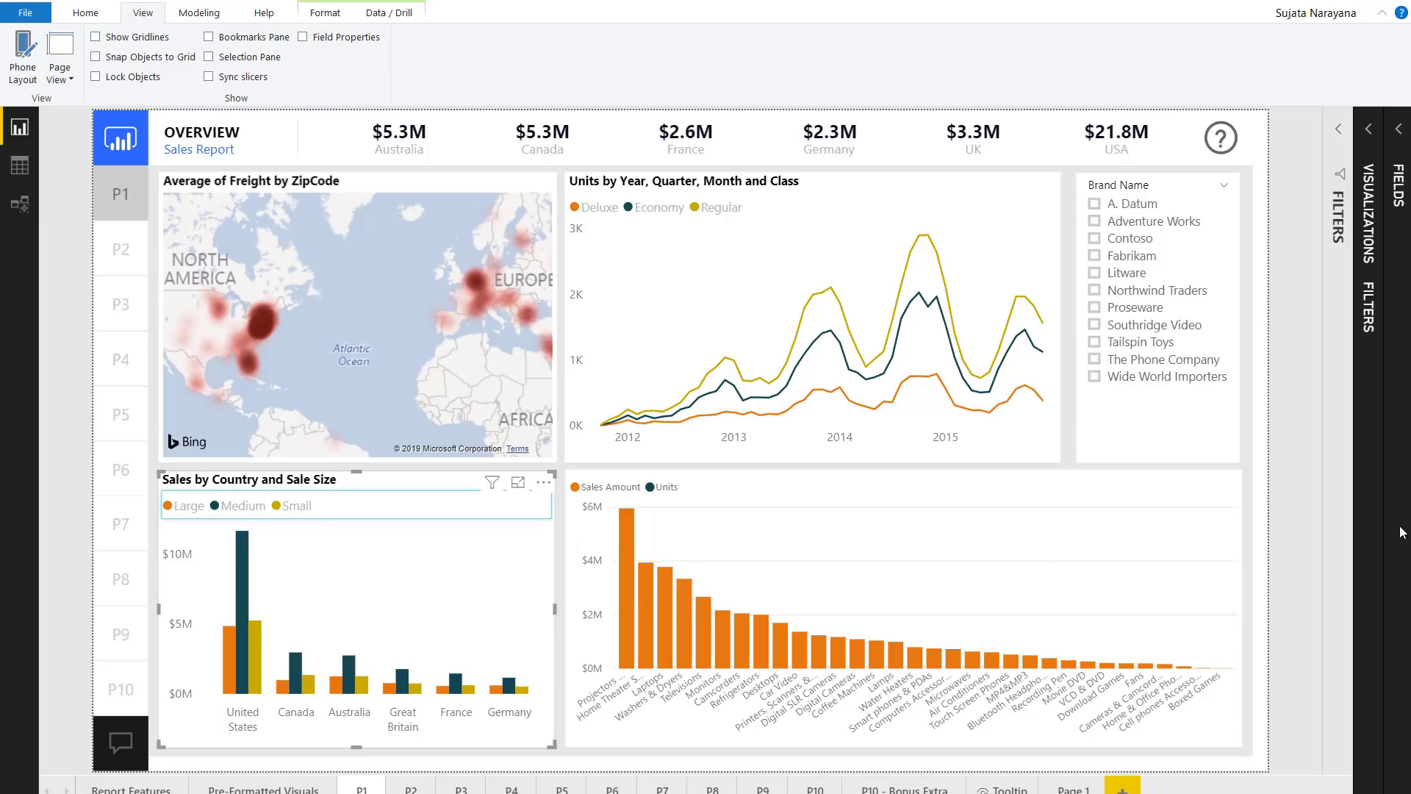
Cross-filter the report by the Small legend item of the Sales by Country and Sale Size chart, and clear the selection.
key("Return")
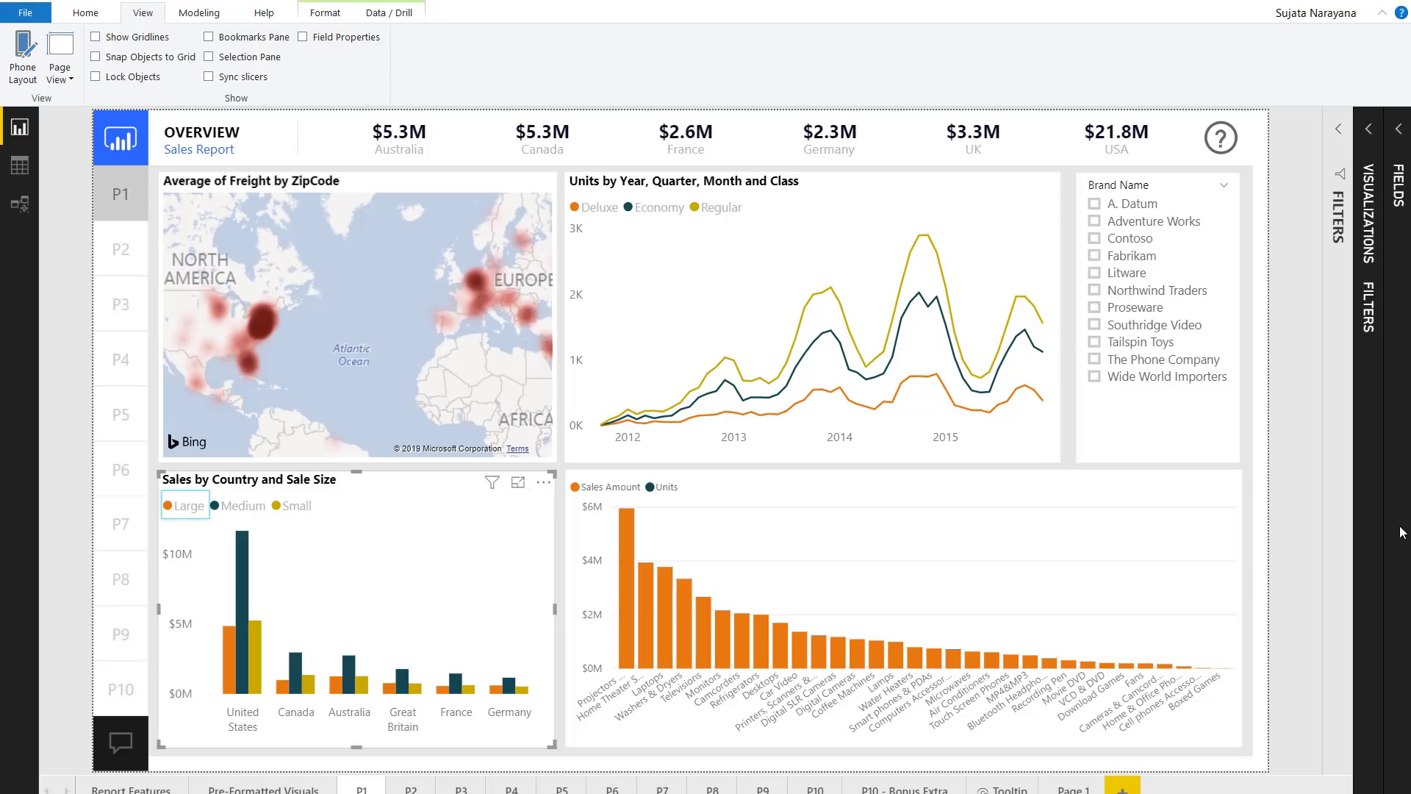
key("Tab")
key("Tab")
key("Return")
key("Return")
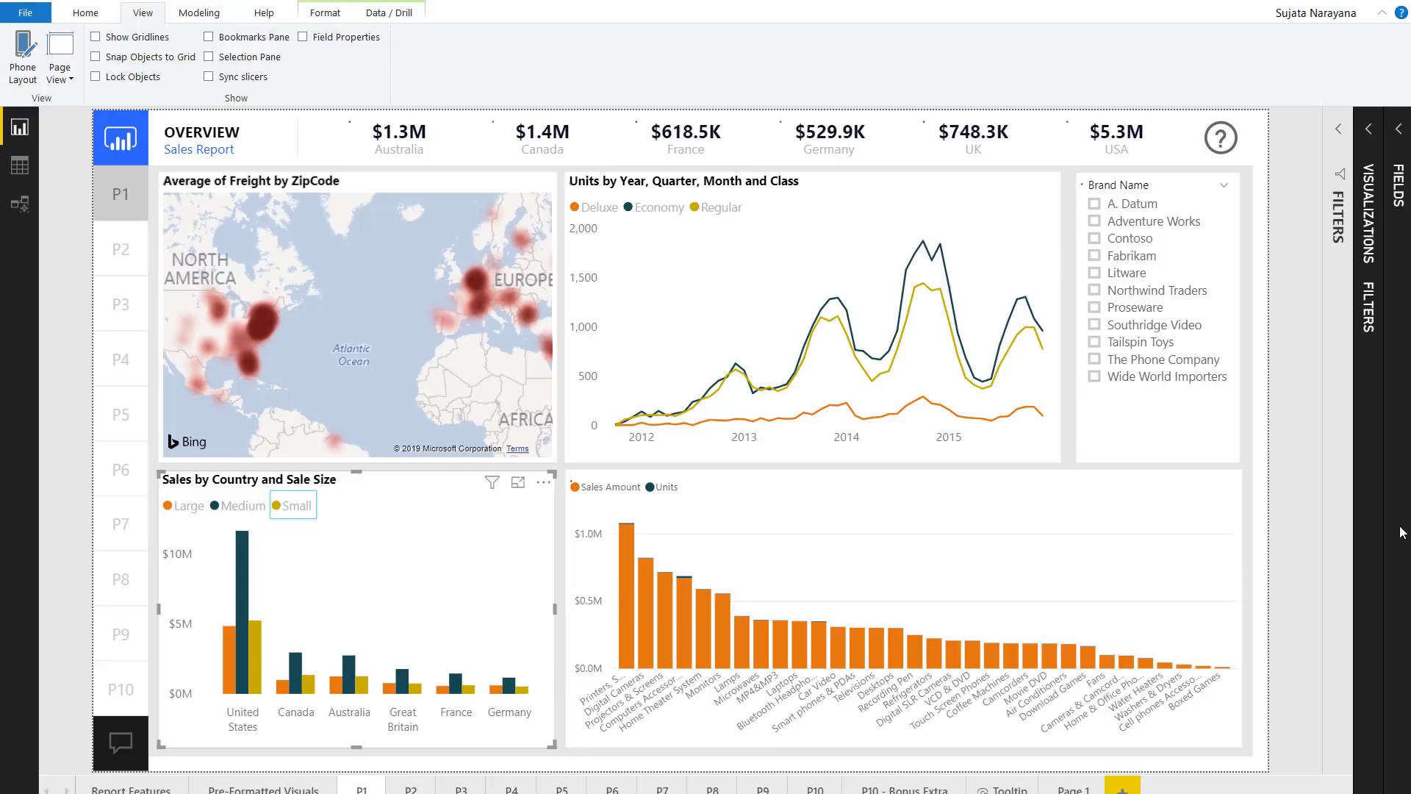
key("Escape")
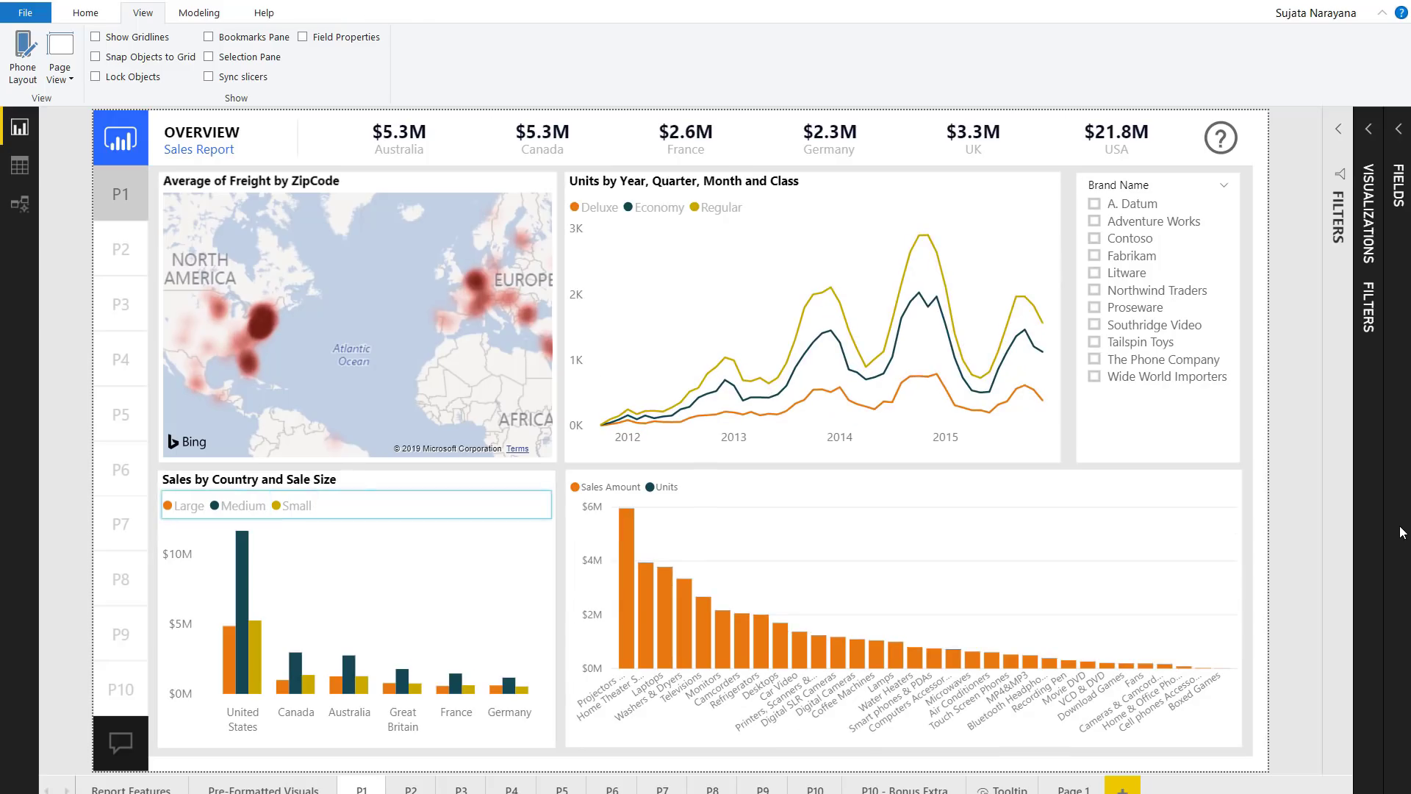
Exclude Australia's Medium column from the Sales by Country and Sale Size chart.
key("Tab")
key("Tab")
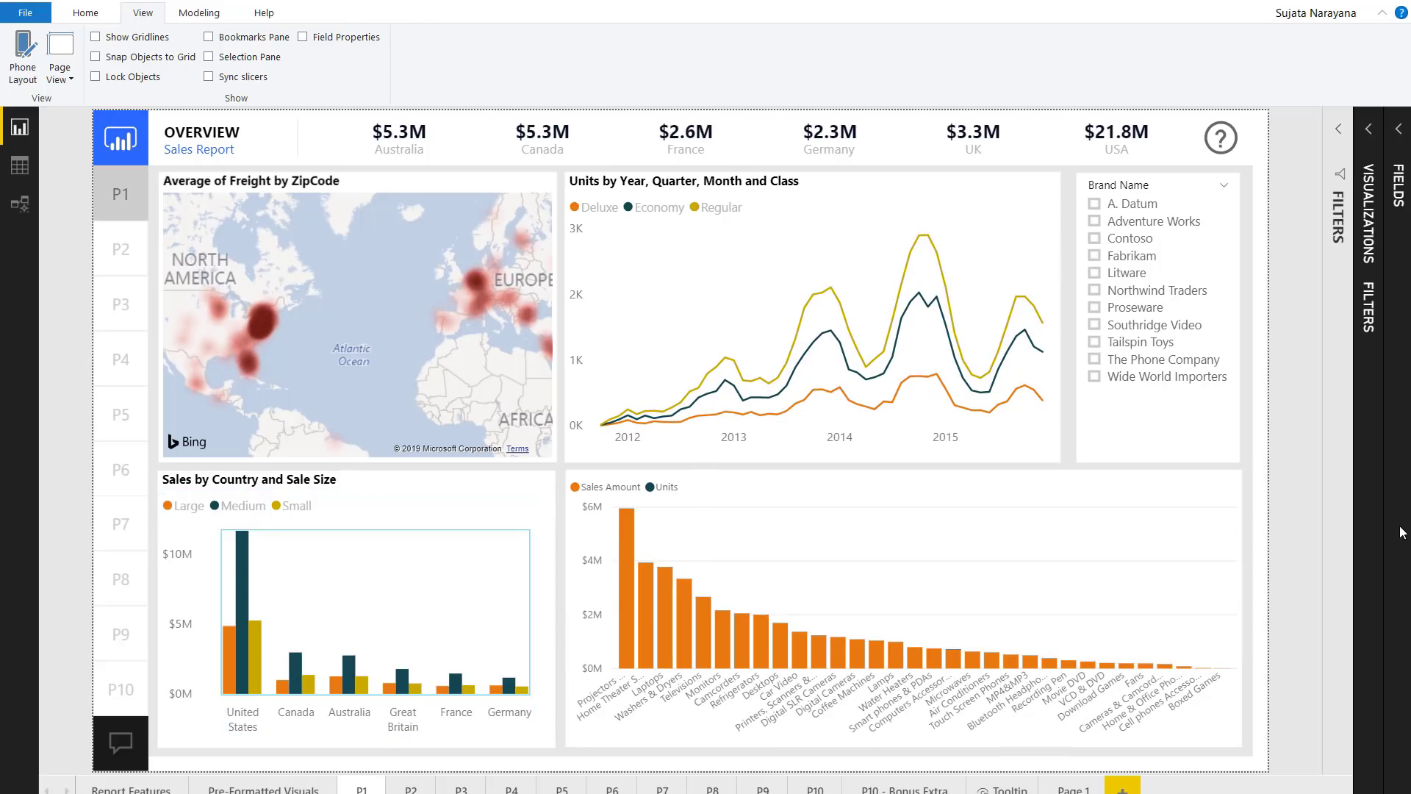
key("Right")
key("Right")
key("Right")
key("Right")
key("Right")
key("Right")
key("Right")
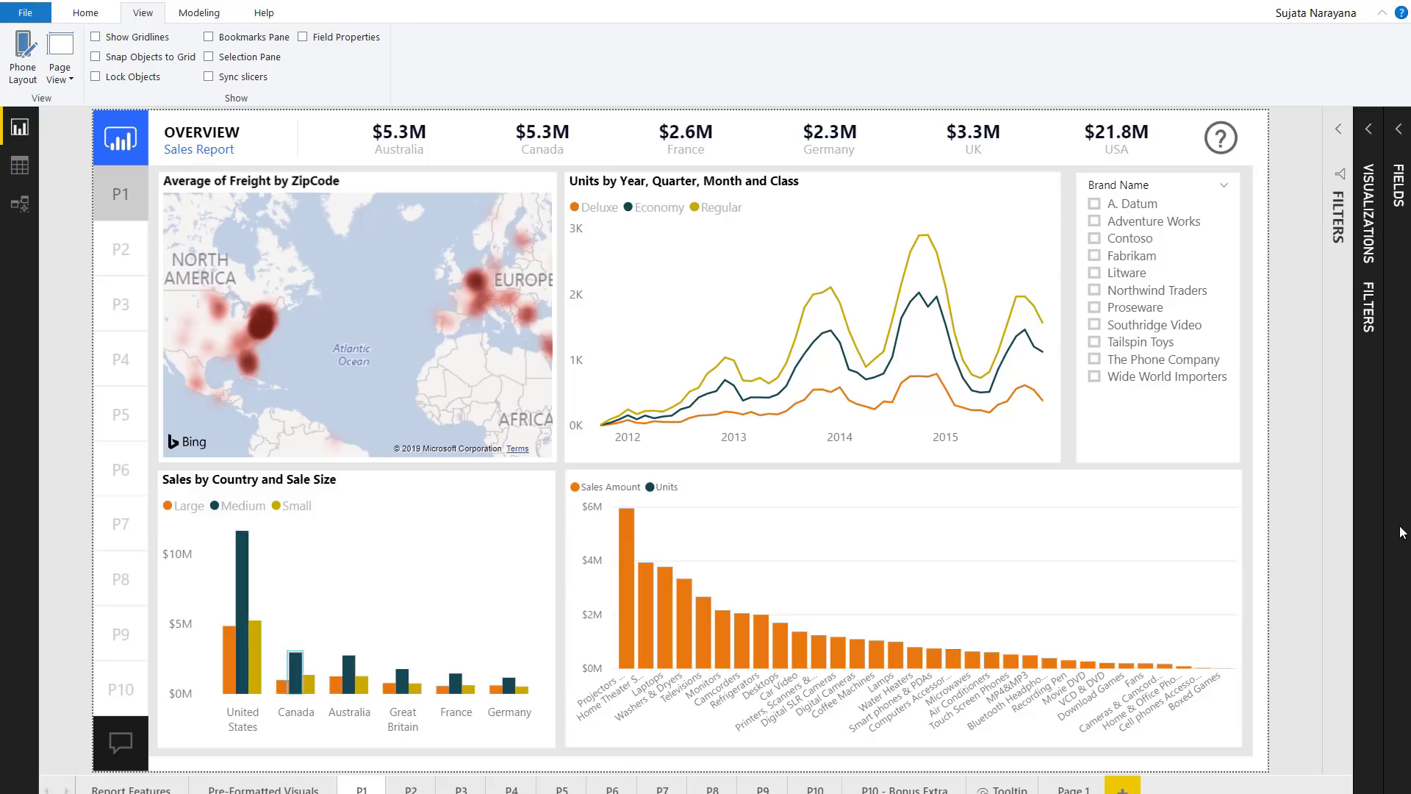
key("Right")
key("shift+F10")
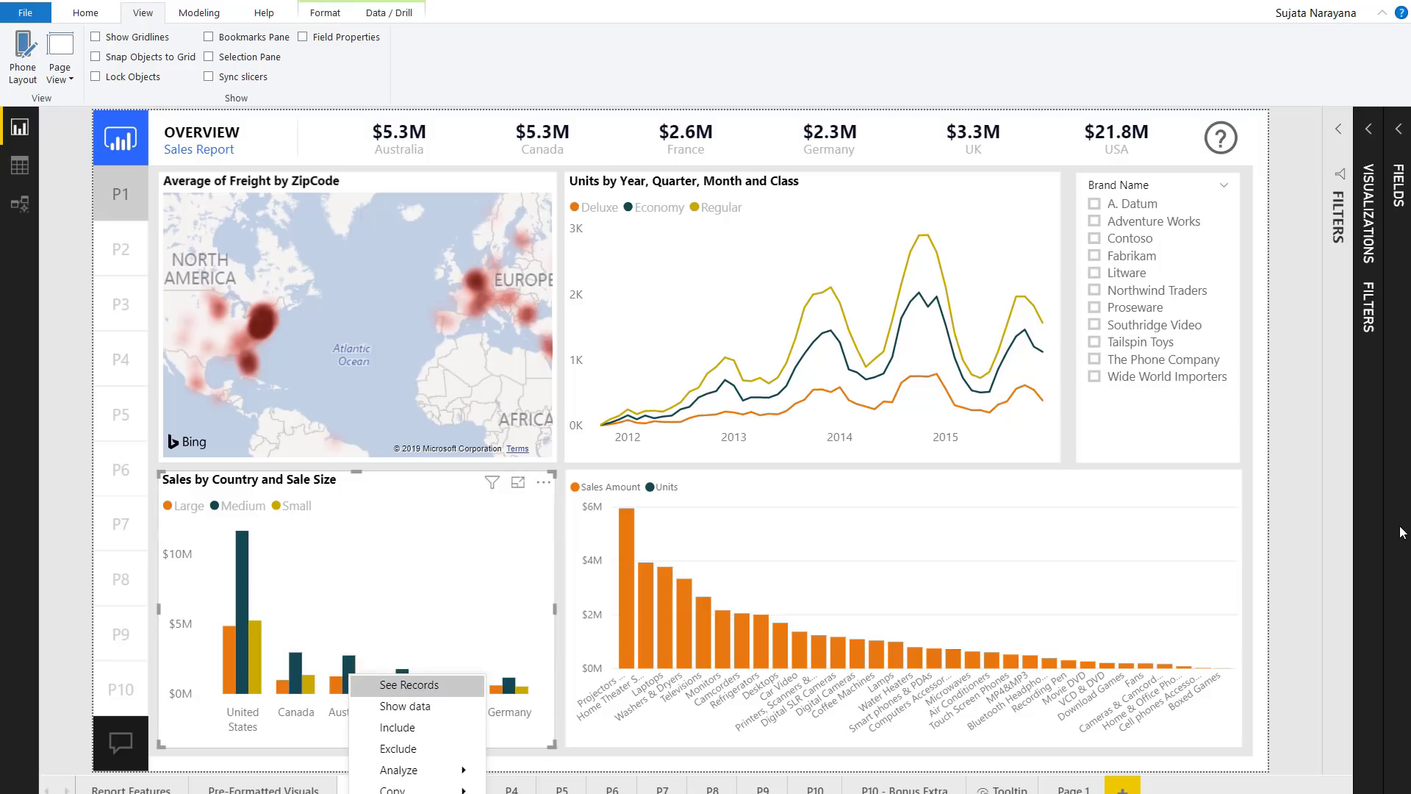
key("Down")
key("Down")
key("Down")
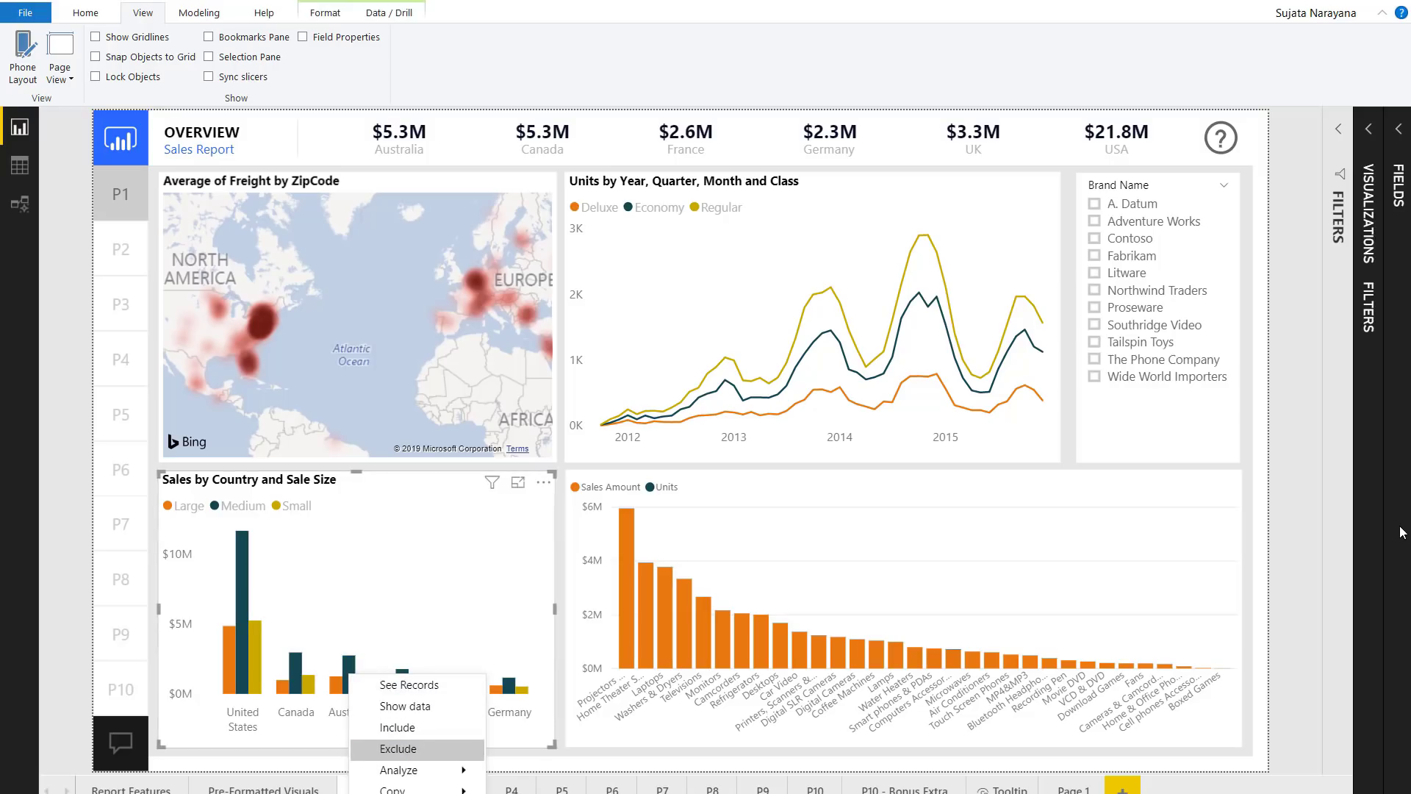
key("Return")
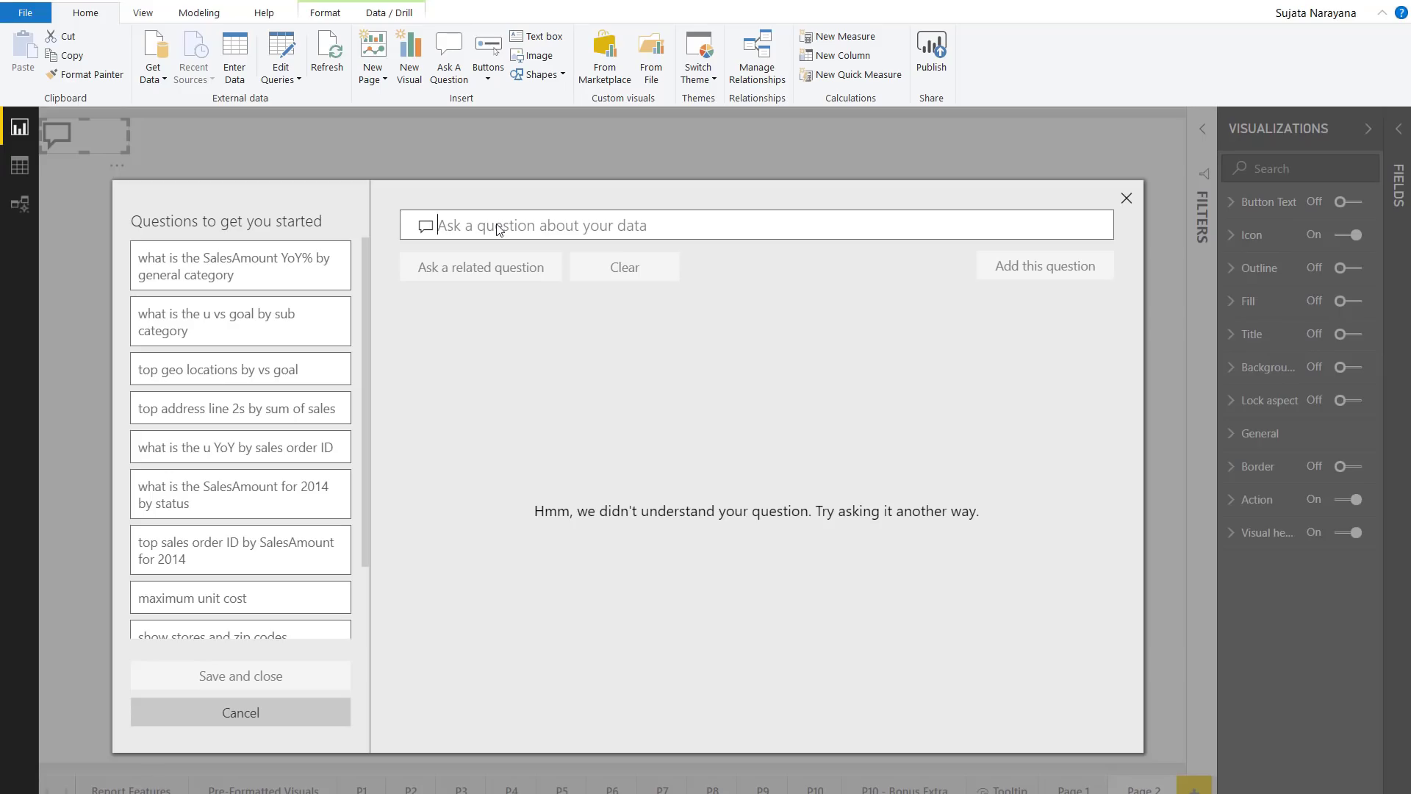
Enter the misspelled question "pruoiduts by m" in the Q&A box and accept the suggested correction "products".
left_click(498, 230)
type("pru")
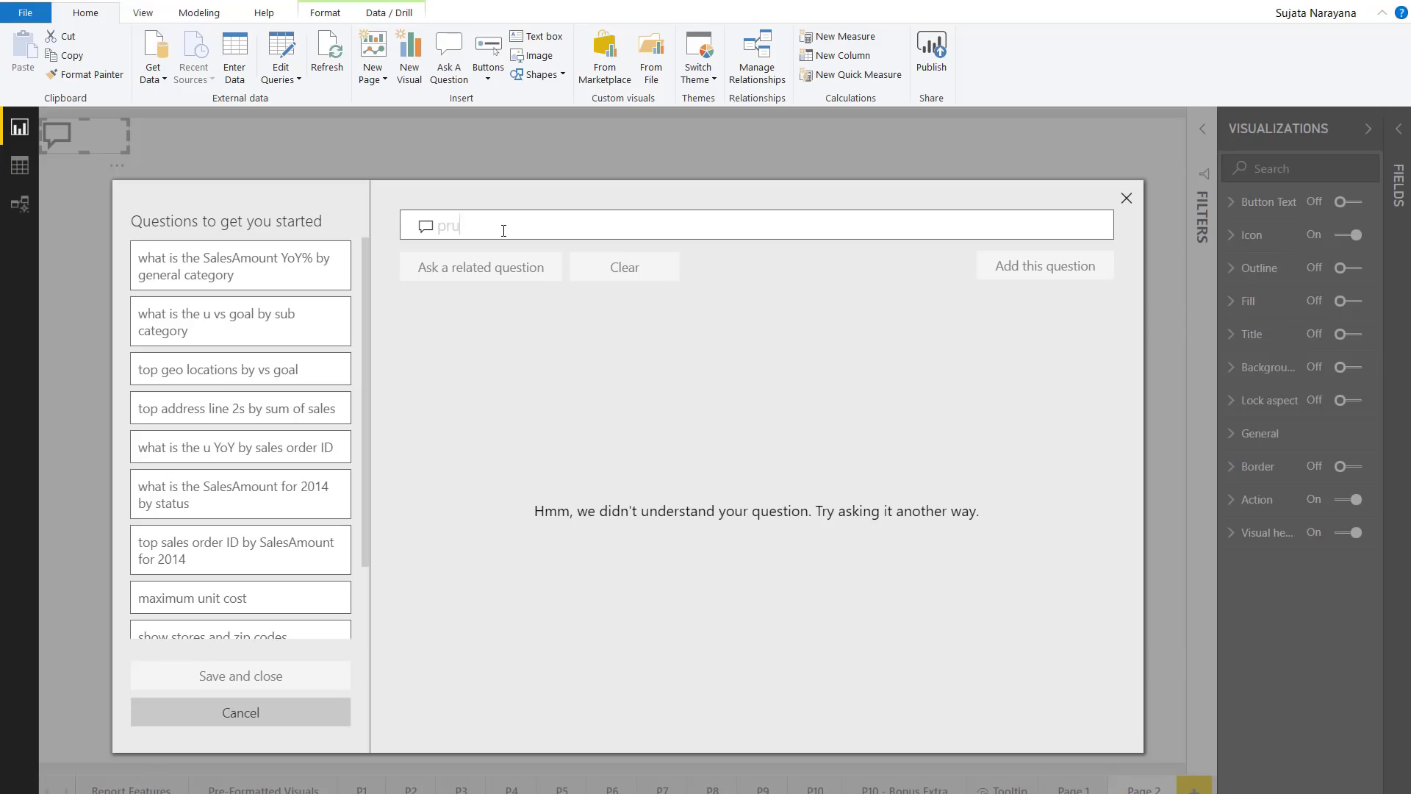
type("oiduts by m")
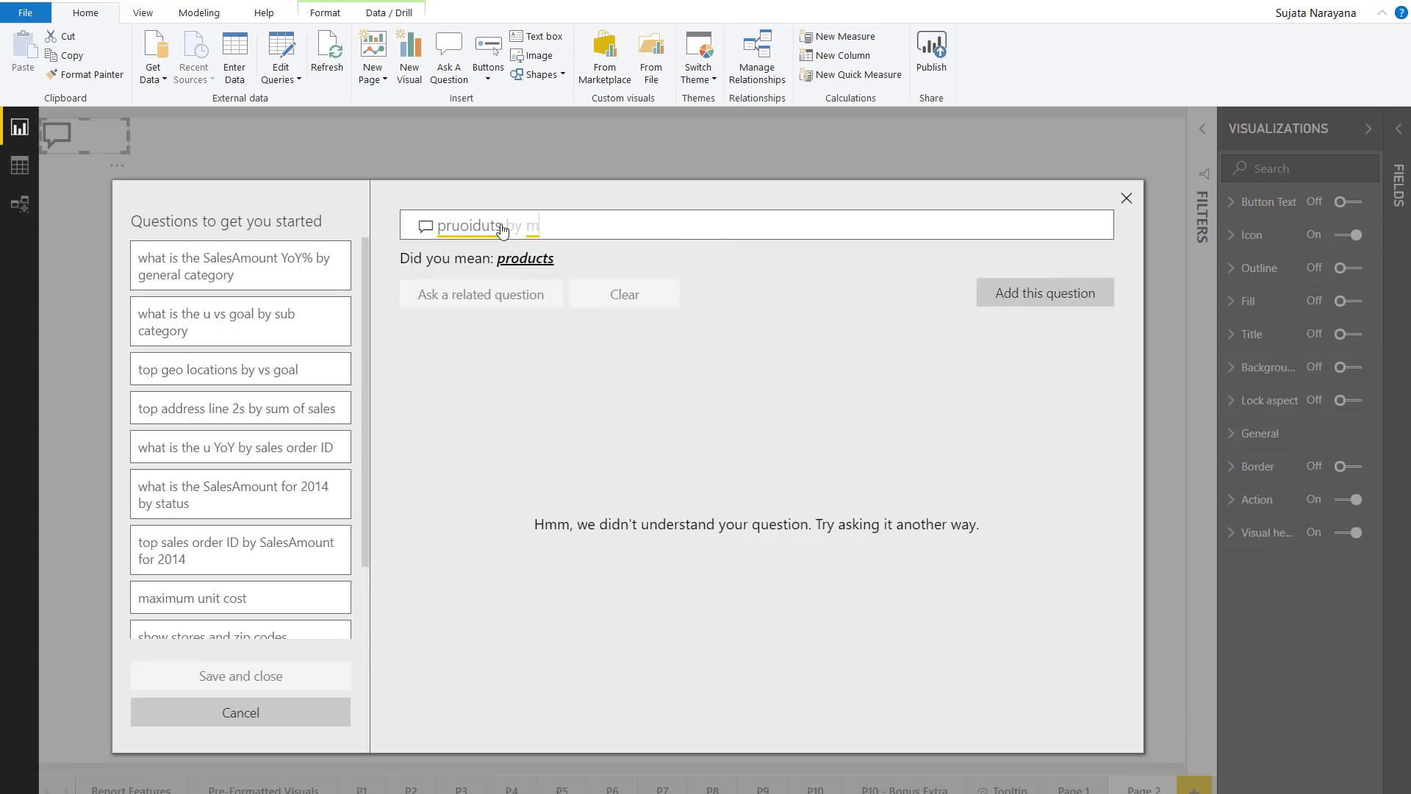
left_click(524, 259)
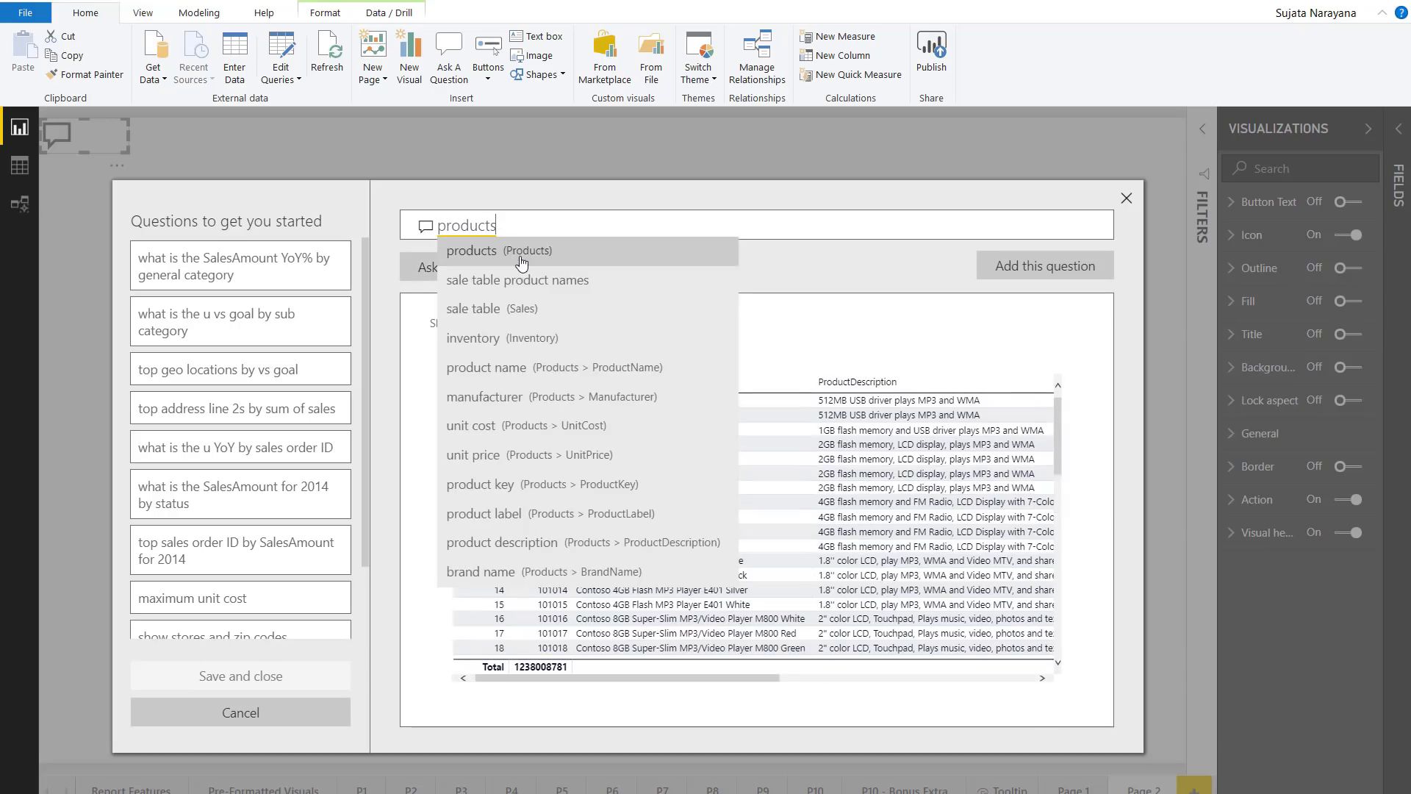
Continue the question with "by manufactu" and accept the suggested "products by product manufacturer".
type("by ")
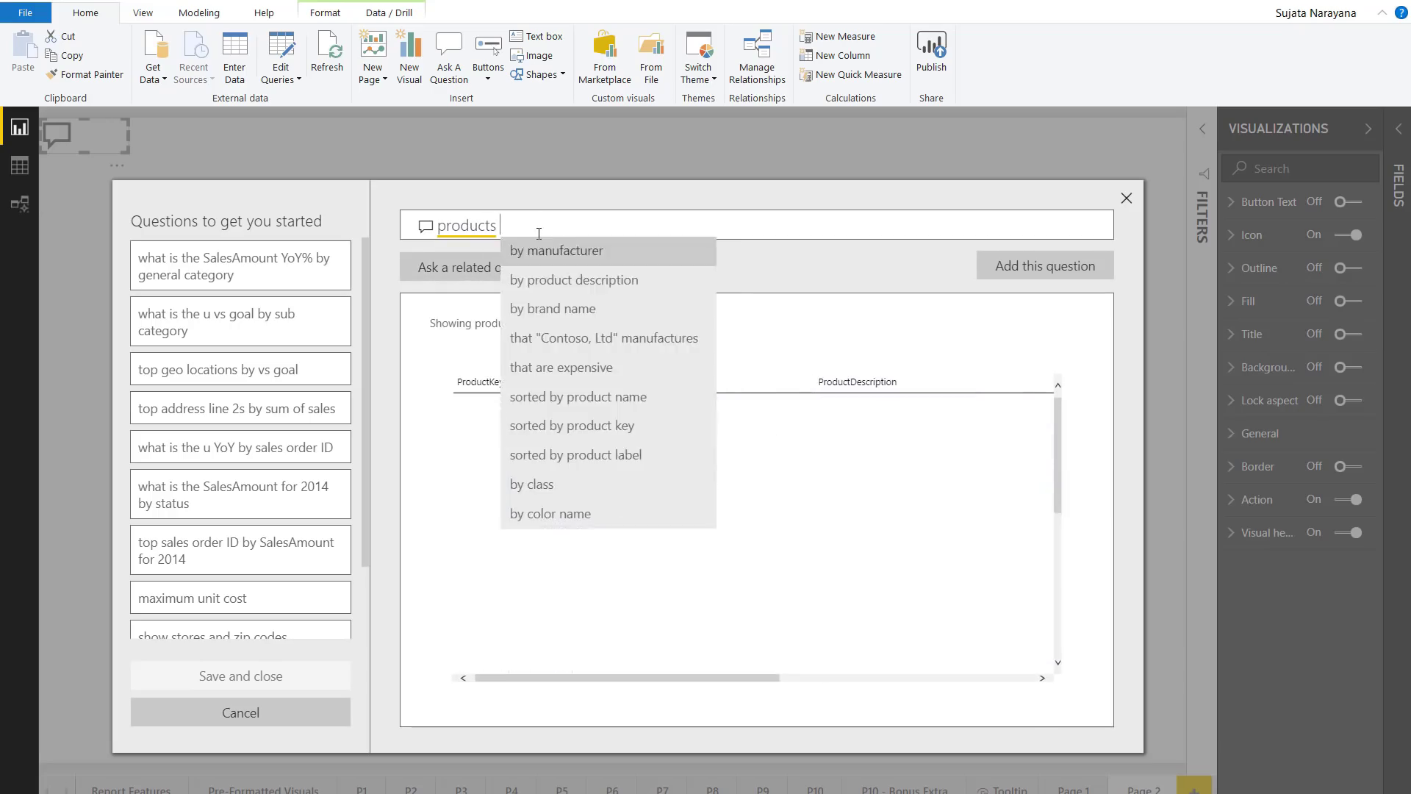
type("man")
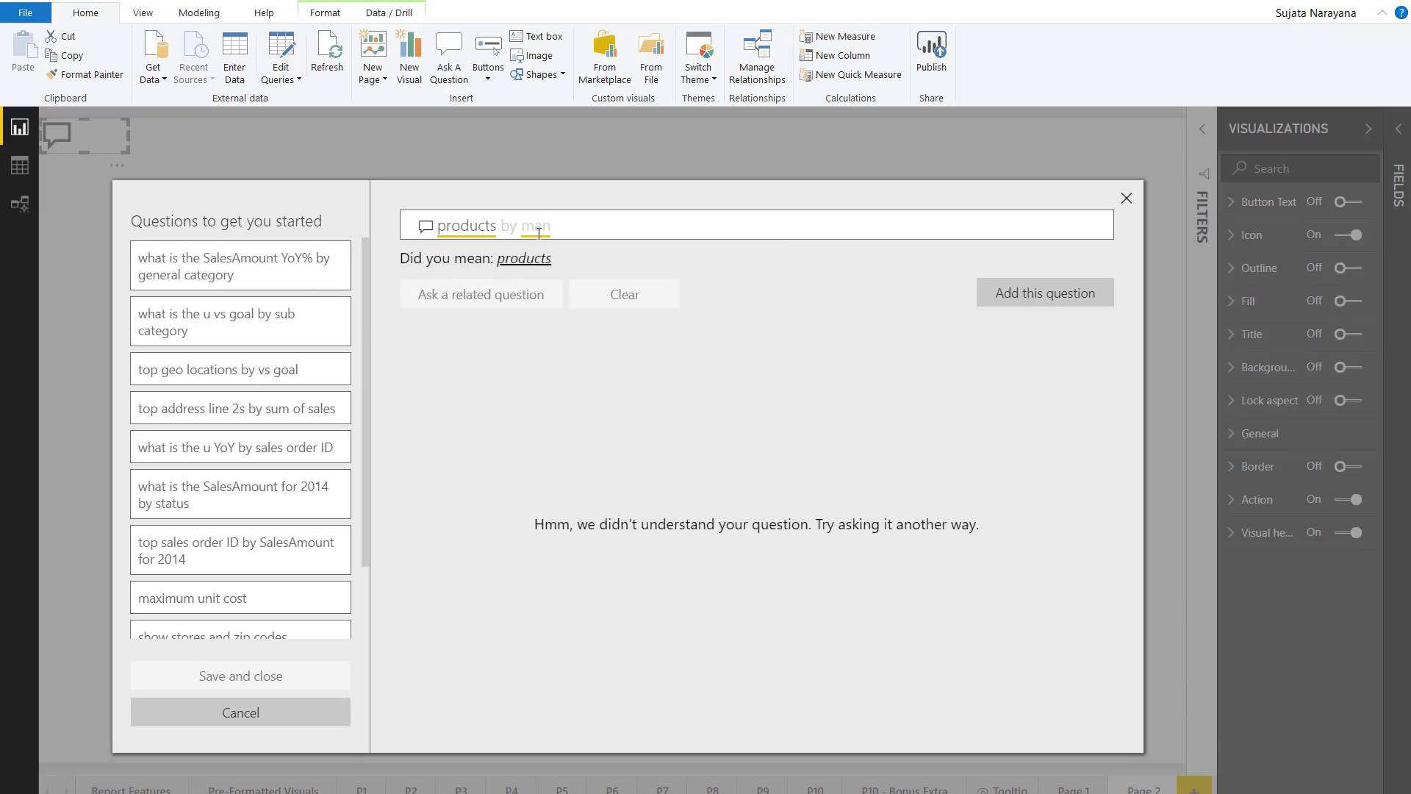
type("ufac")
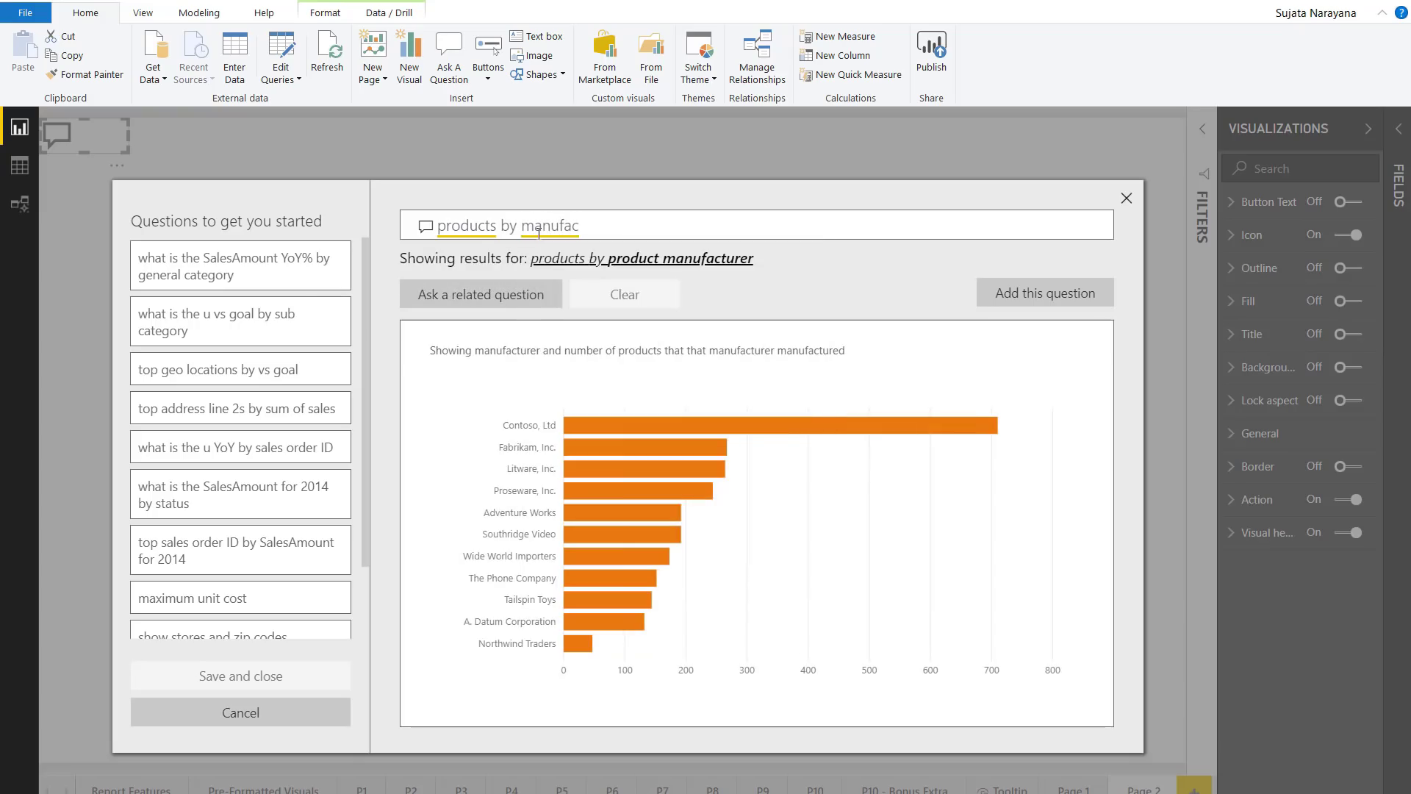
type("t")
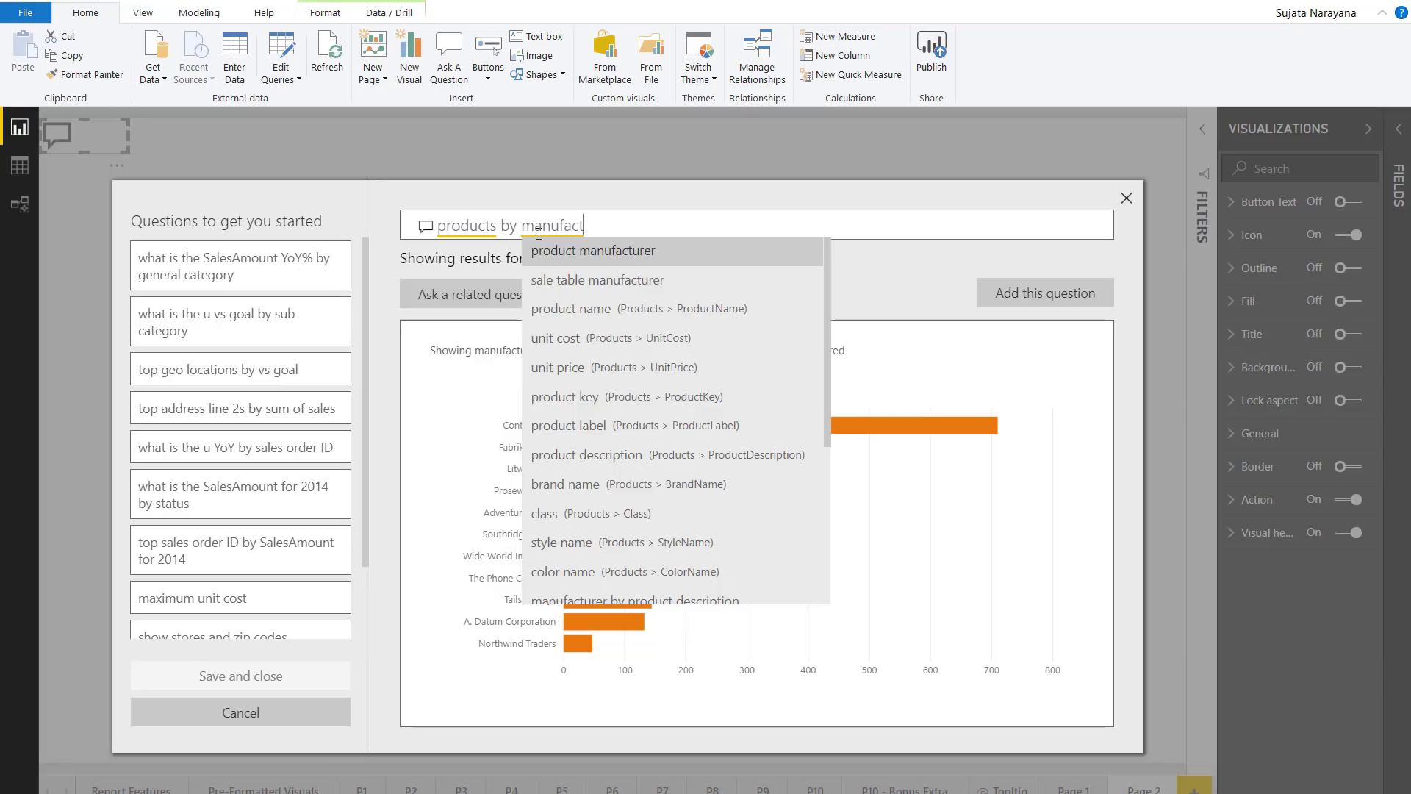
type("u")
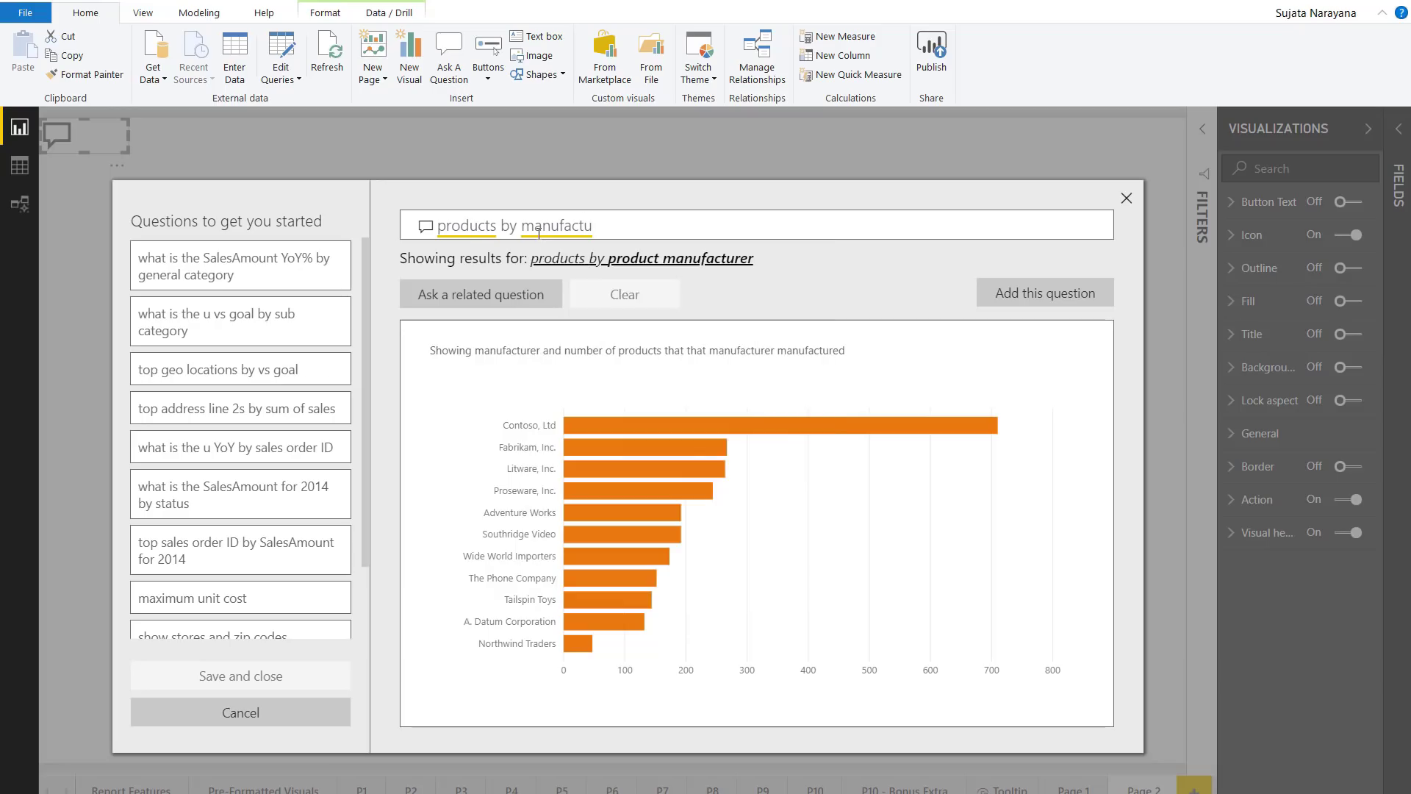
left_click(630, 266)
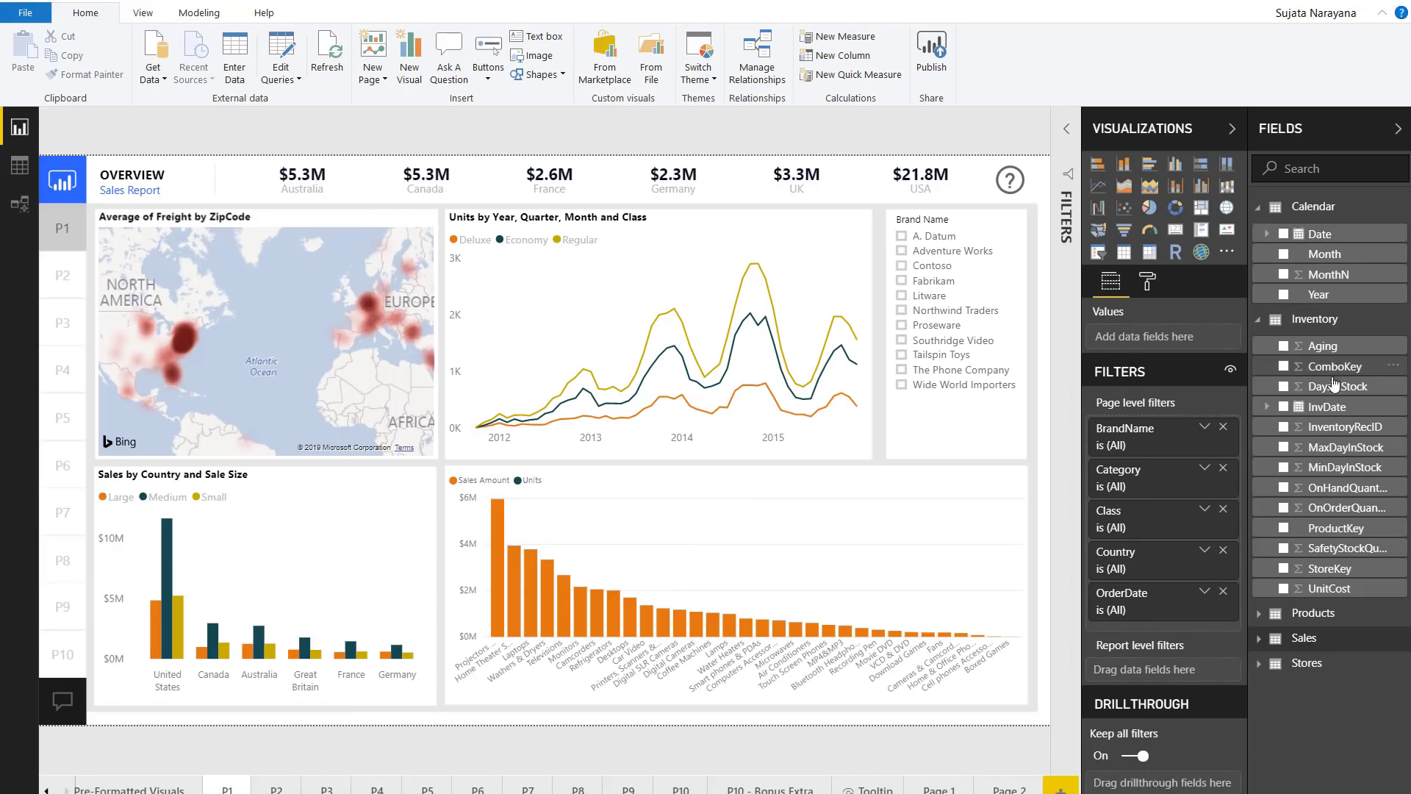
Expand the date hierarchies of the Inventory table's InvDate field and the Calendar table's Date field.
left_click(1267, 408)
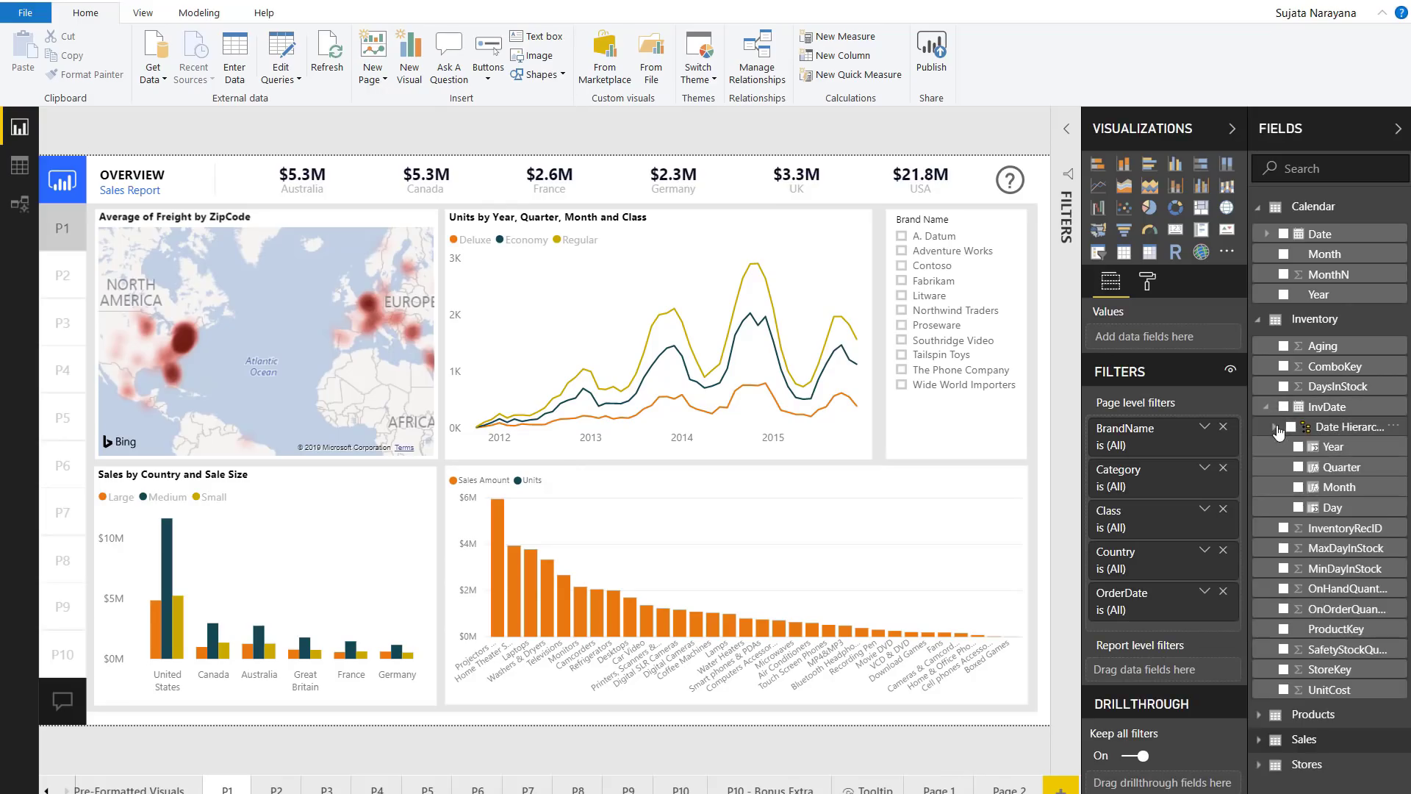
left_click(1276, 427)
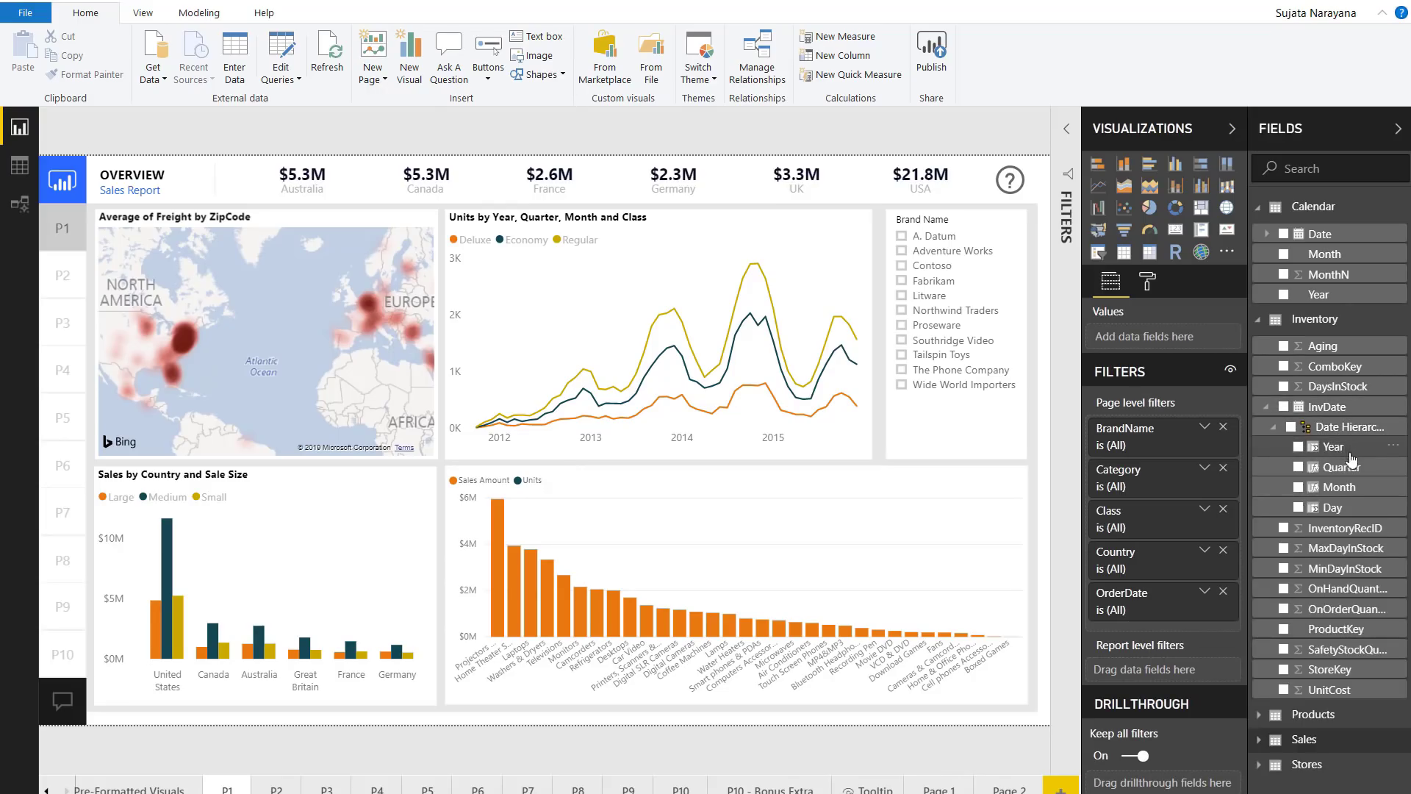
left_click(1266, 234)
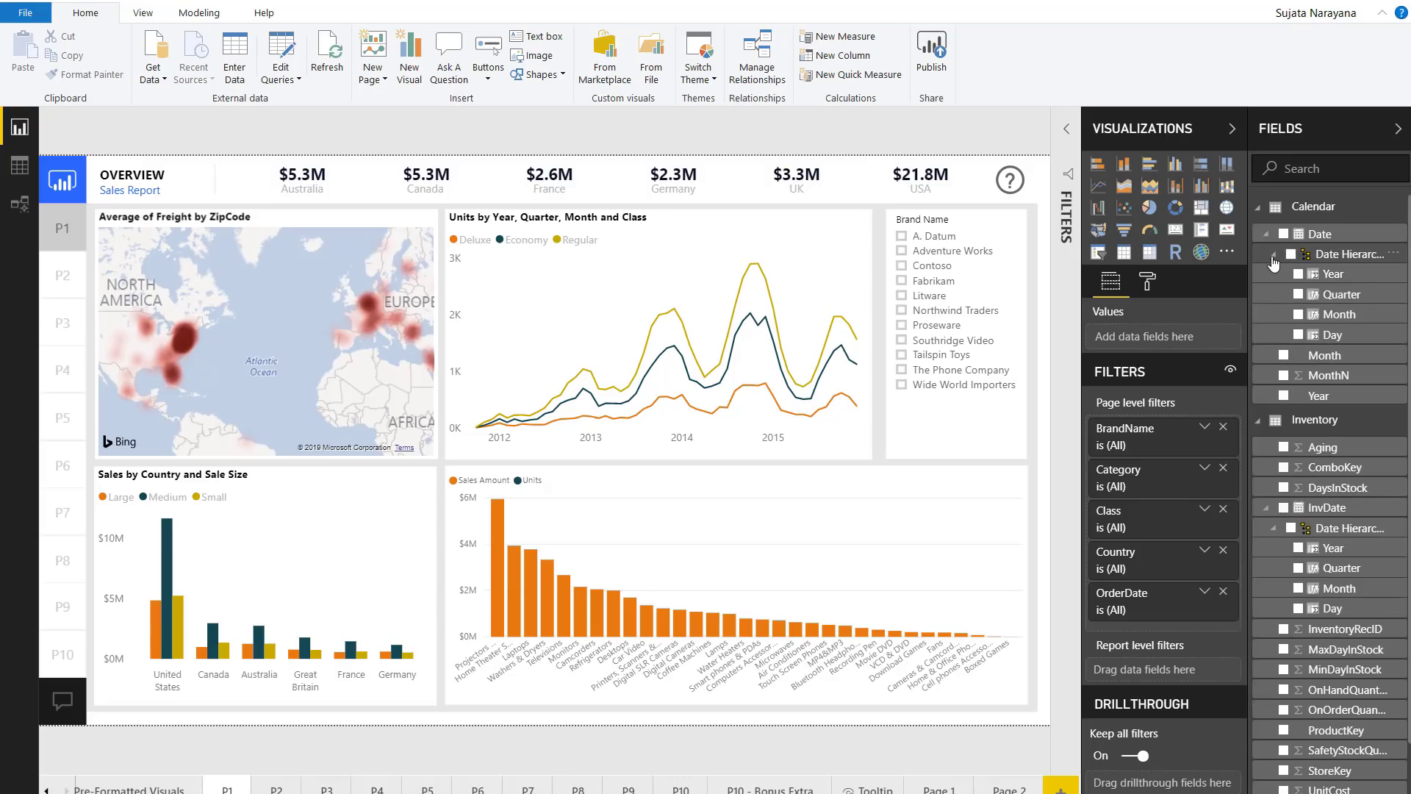
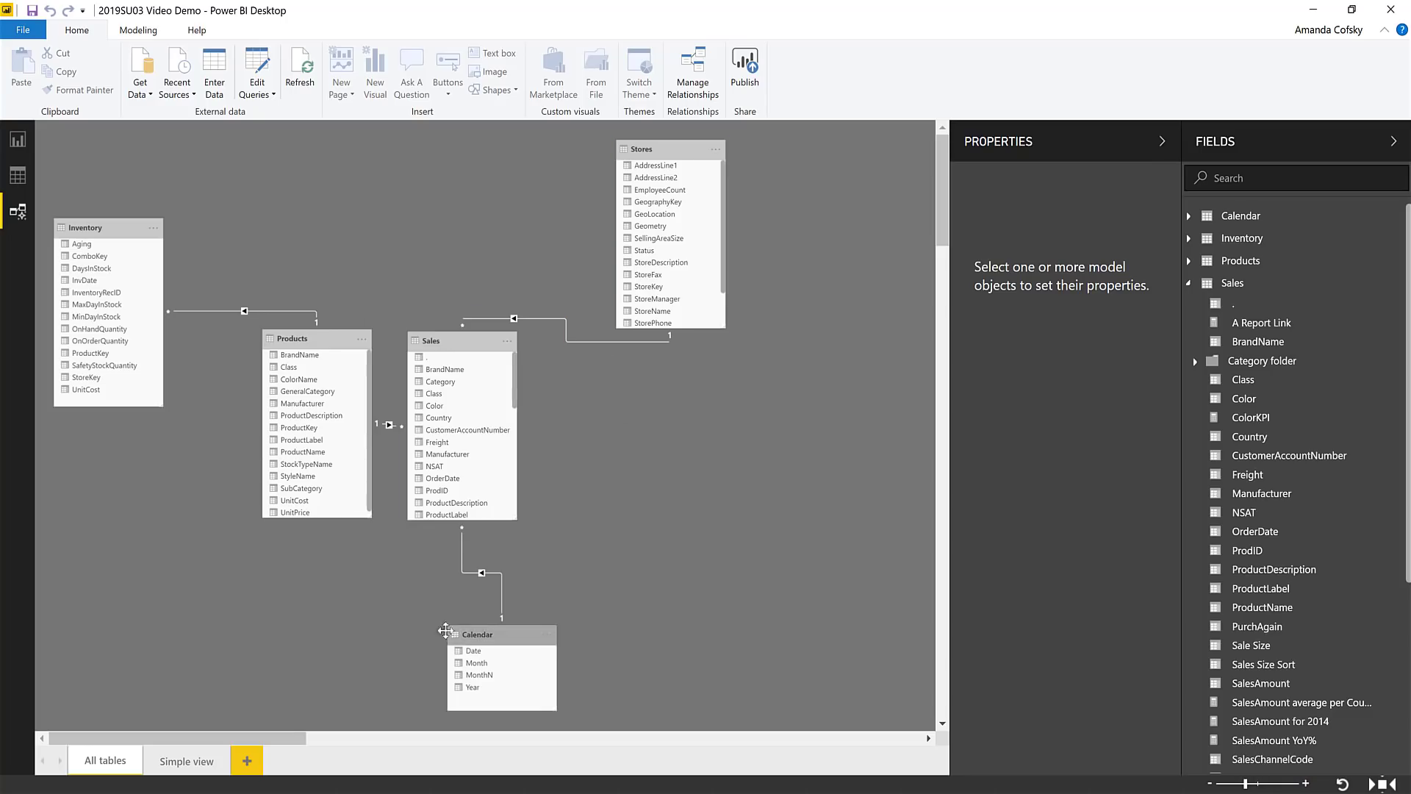
Examine the Simple view model diagram and the Sales table's context options, and dismiss them without choosing one.
left_click(178, 764)
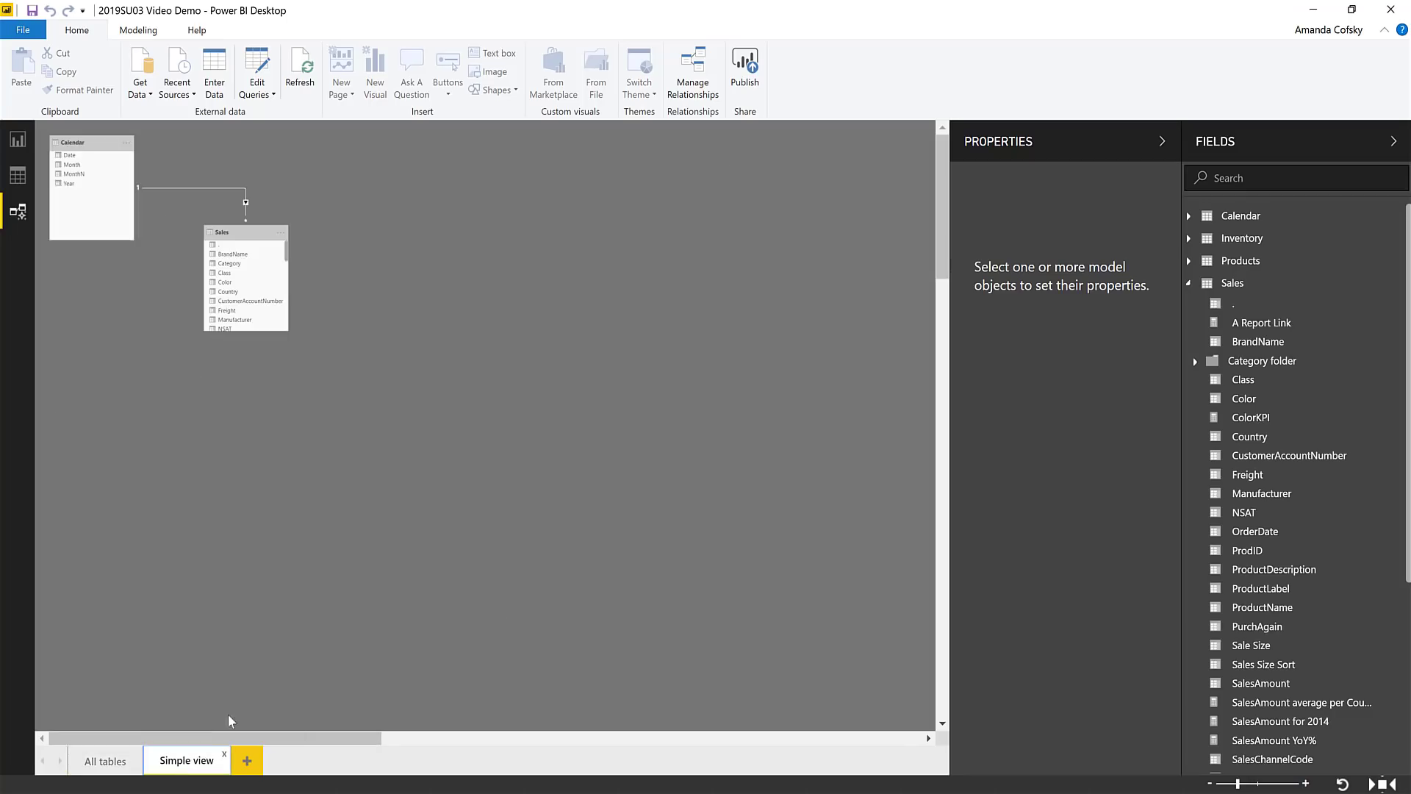
scroll(163, 376, "up", 3, "ctrl")
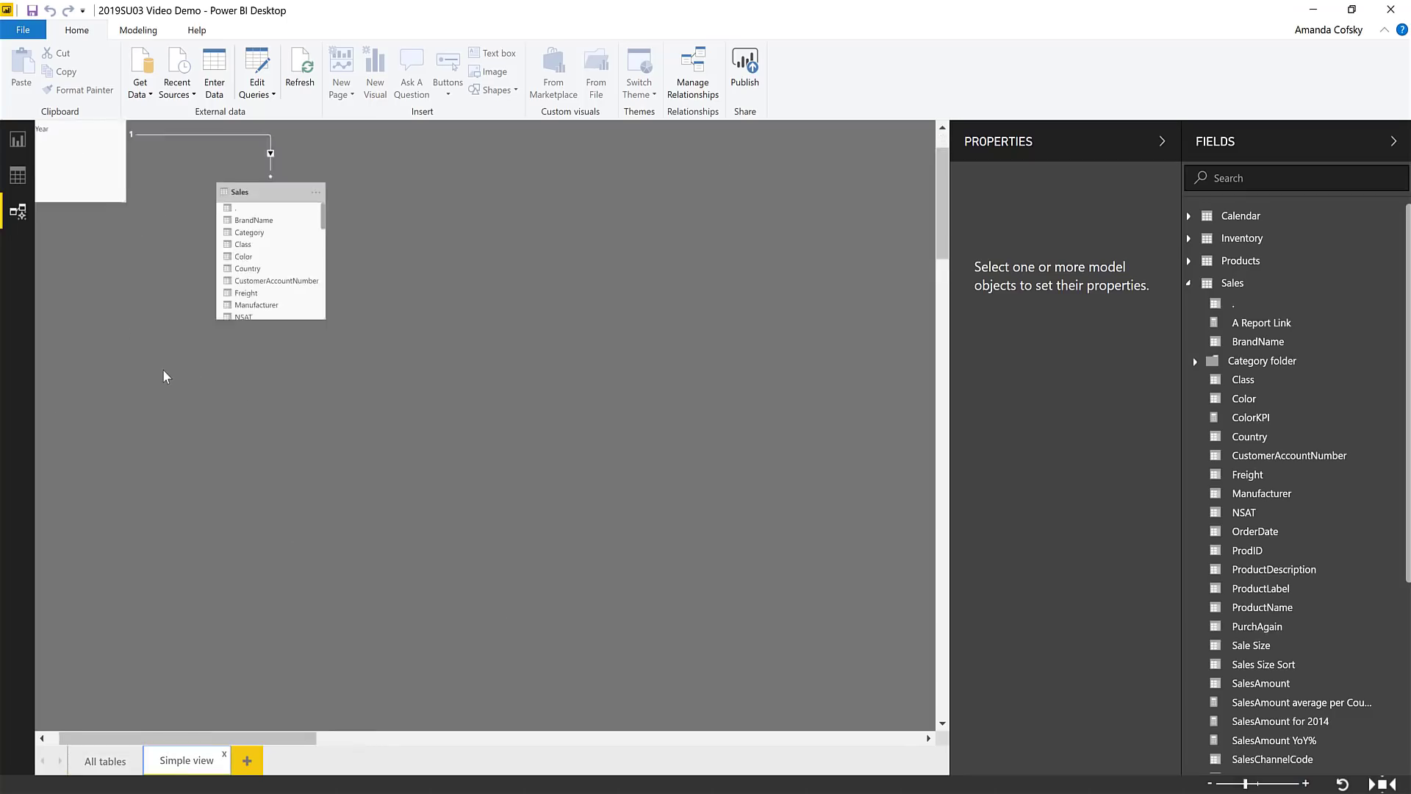
left_click_drag(255, 741, 236, 741)
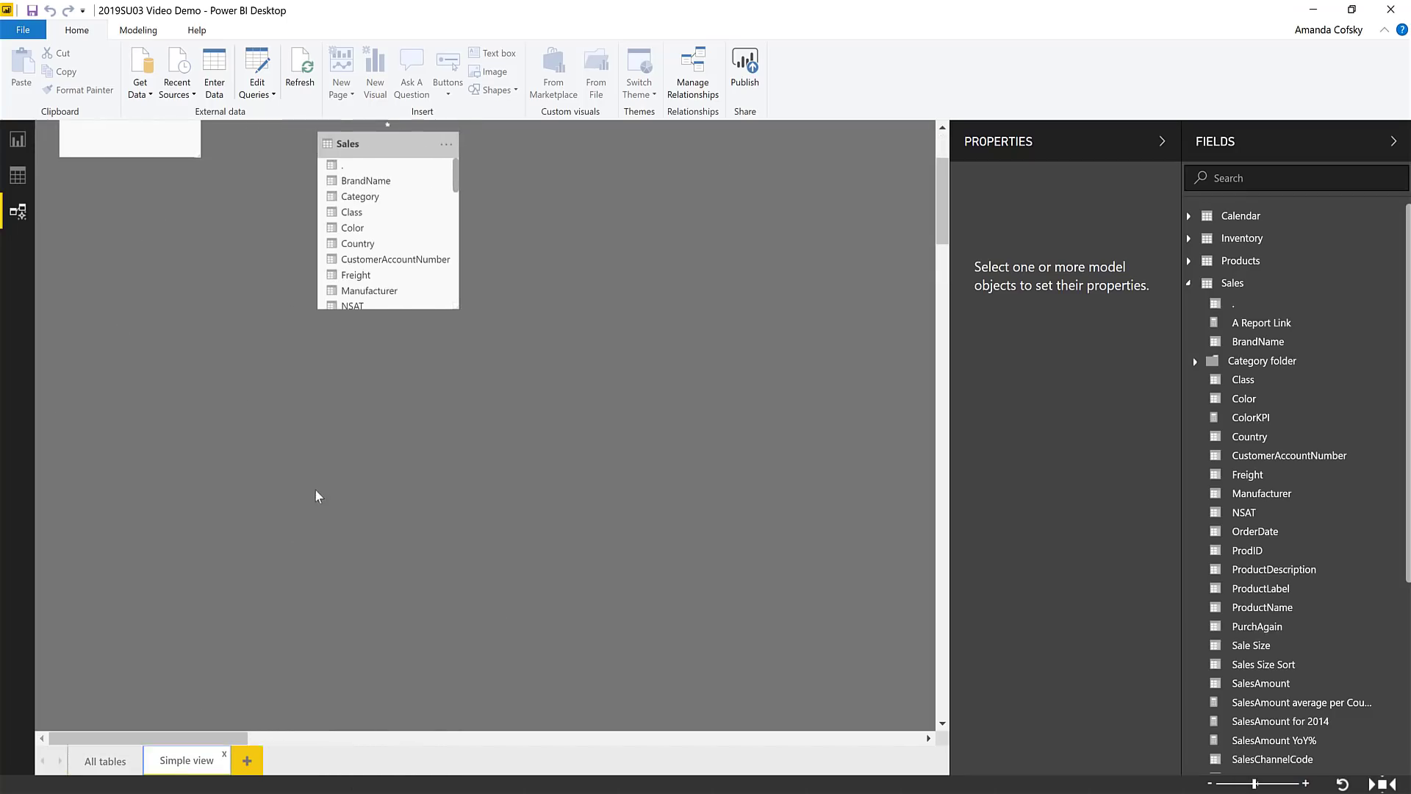
scroll(315, 501, "up", 3)
right_click(372, 312)
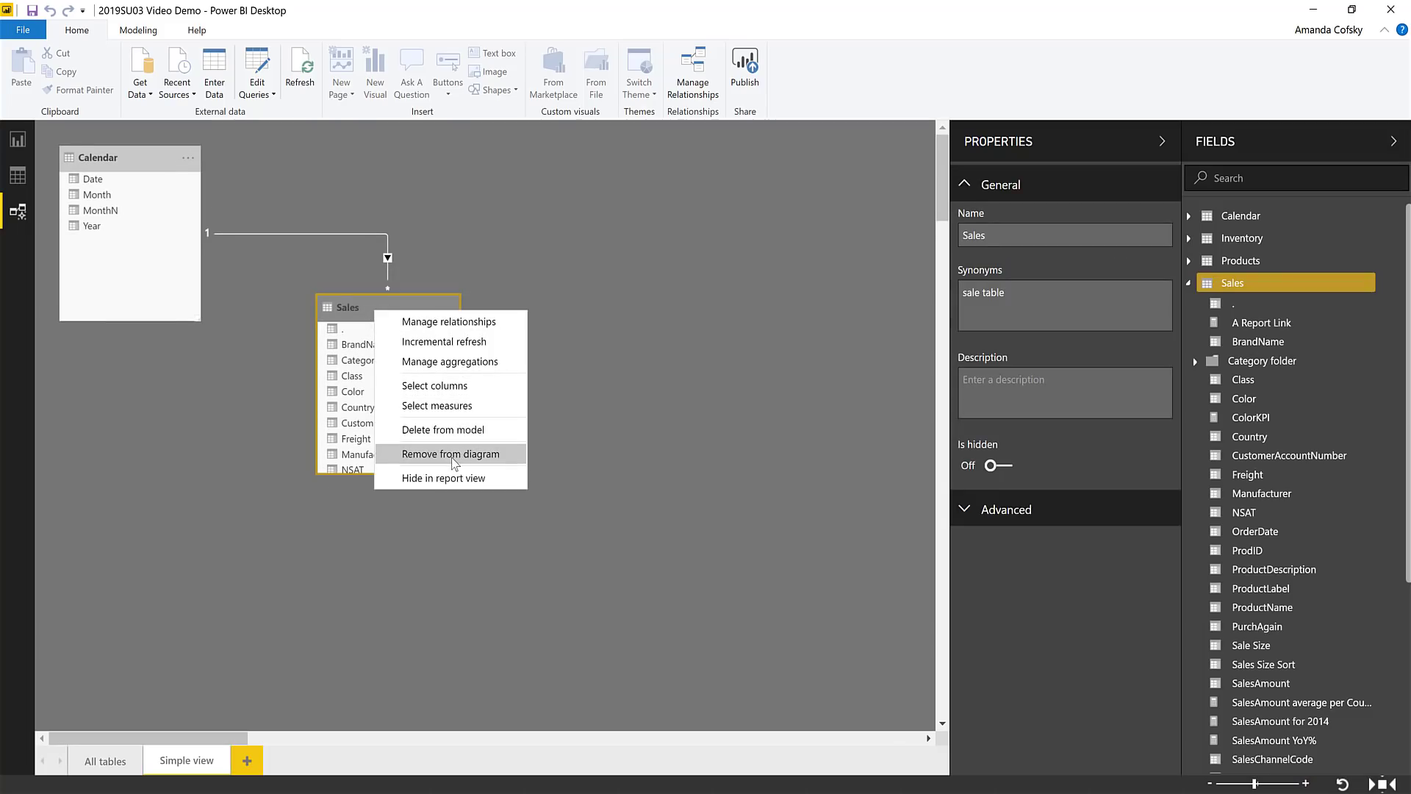
left_click(629, 419)
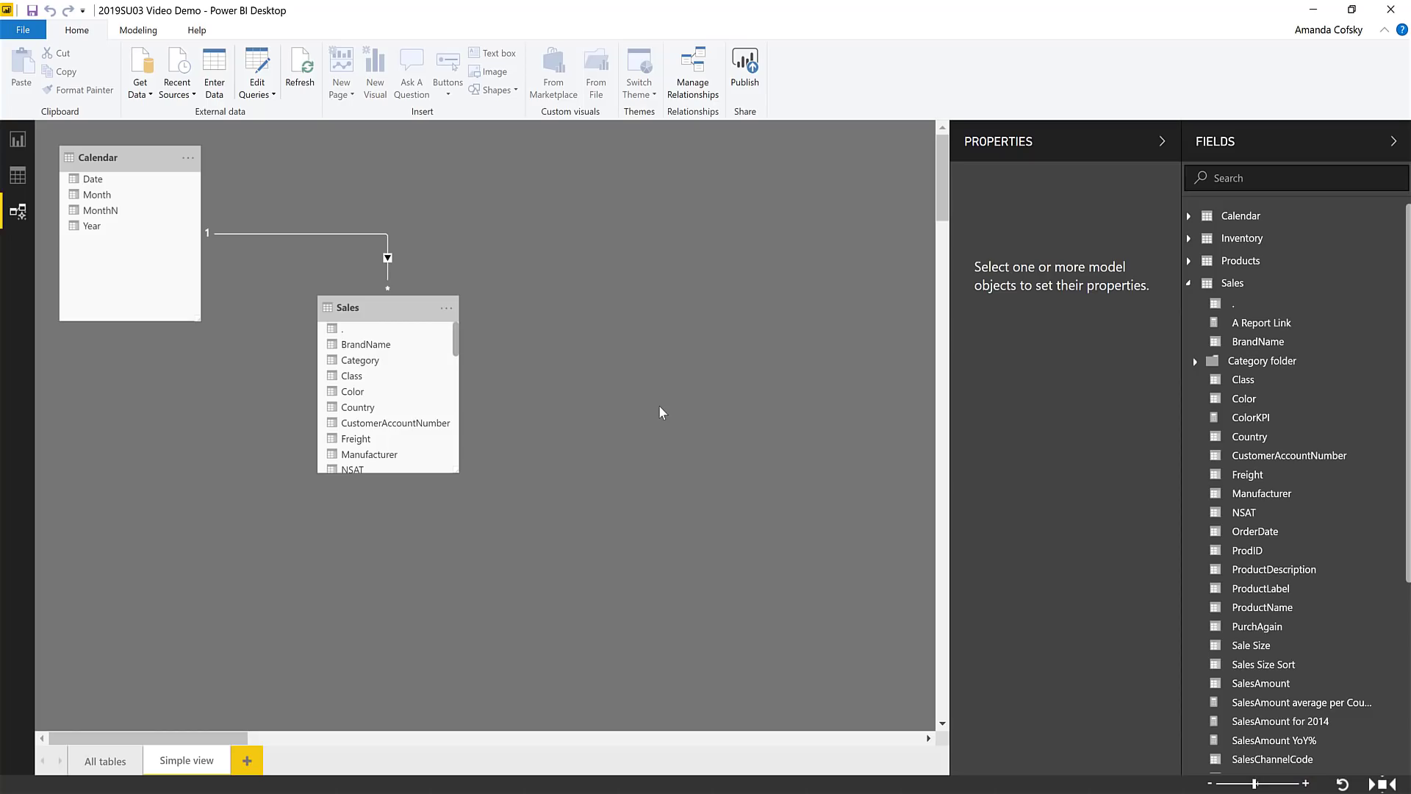
Return to the All tables diagram, show the Sales table's Color field properties, and expand its Category folder.
left_click(109, 762)
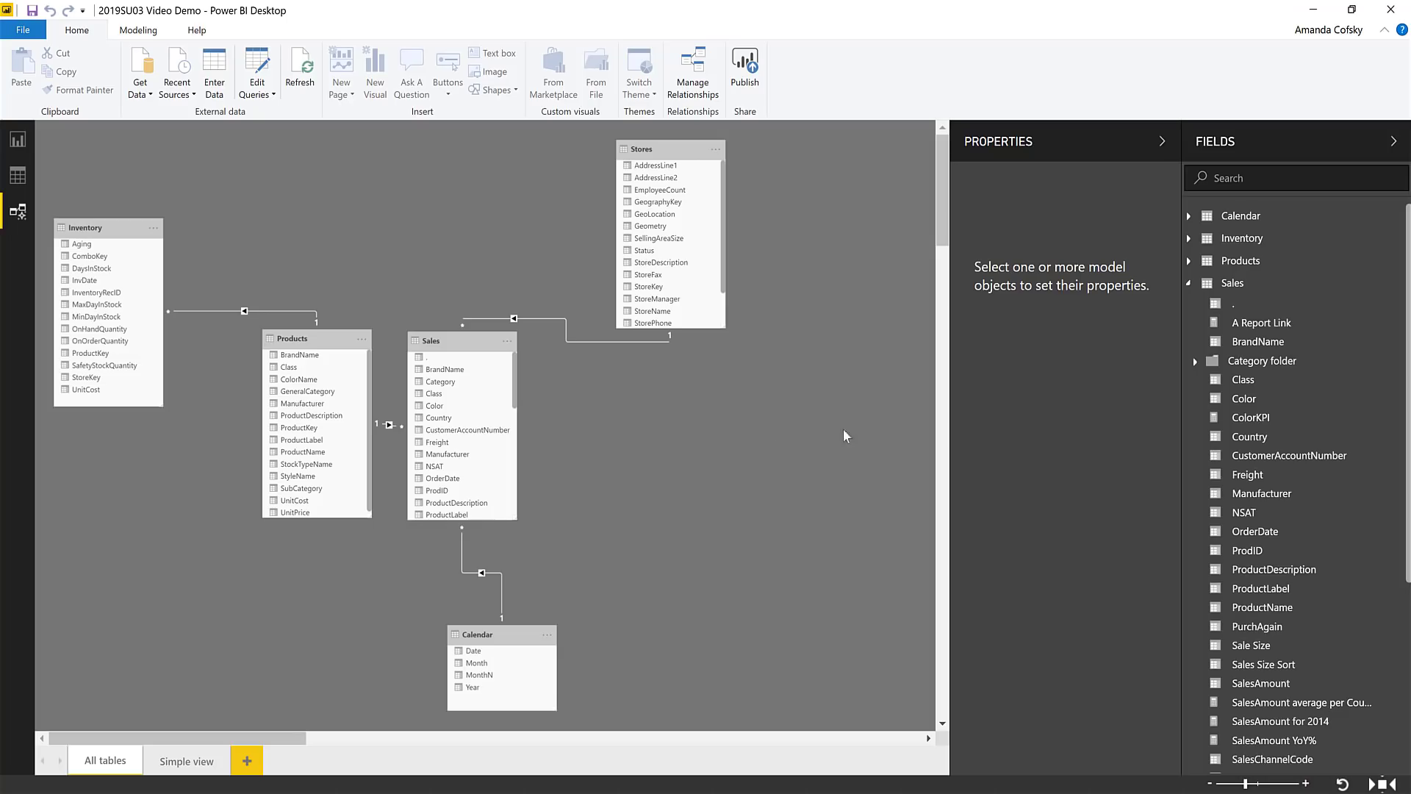
left_click(1259, 406)
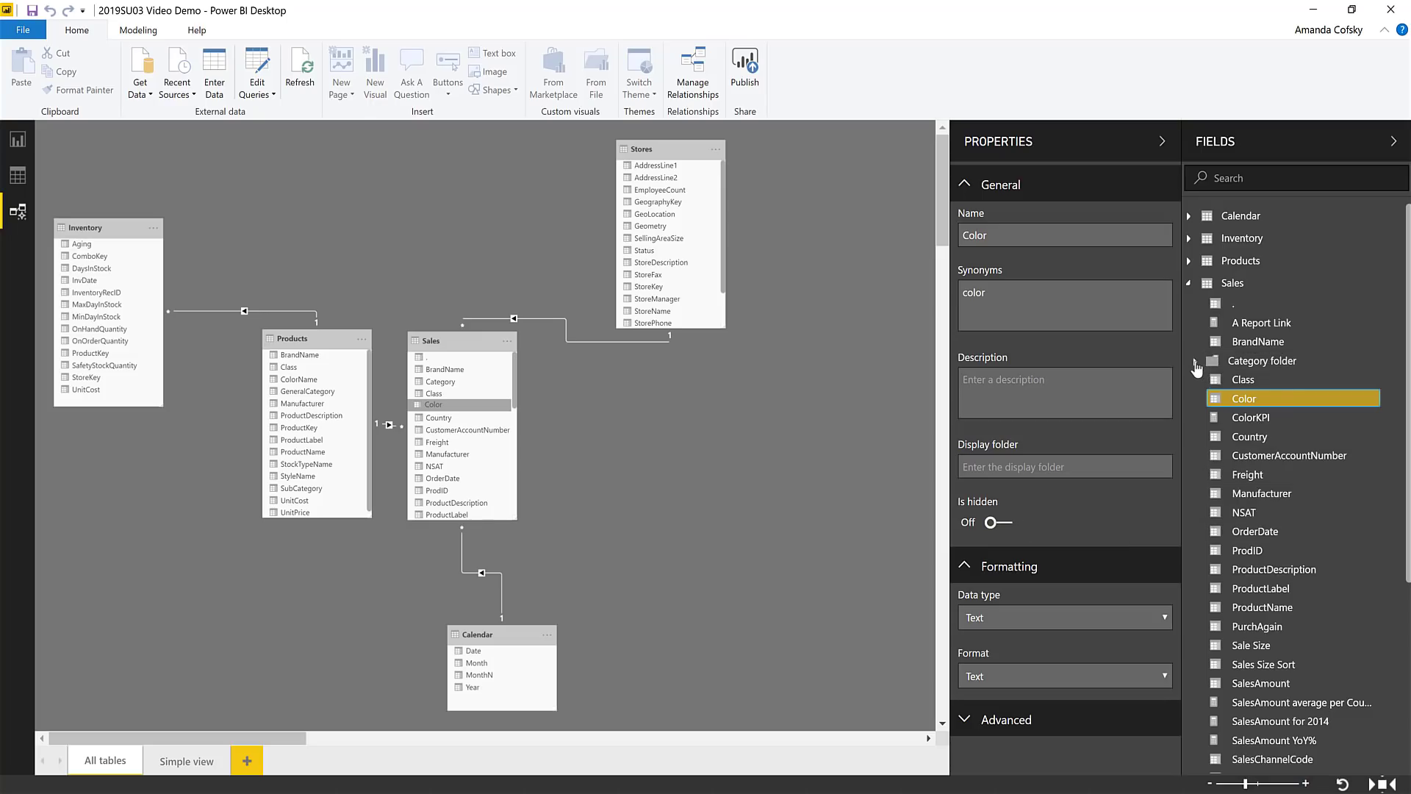
left_click(1195, 361)
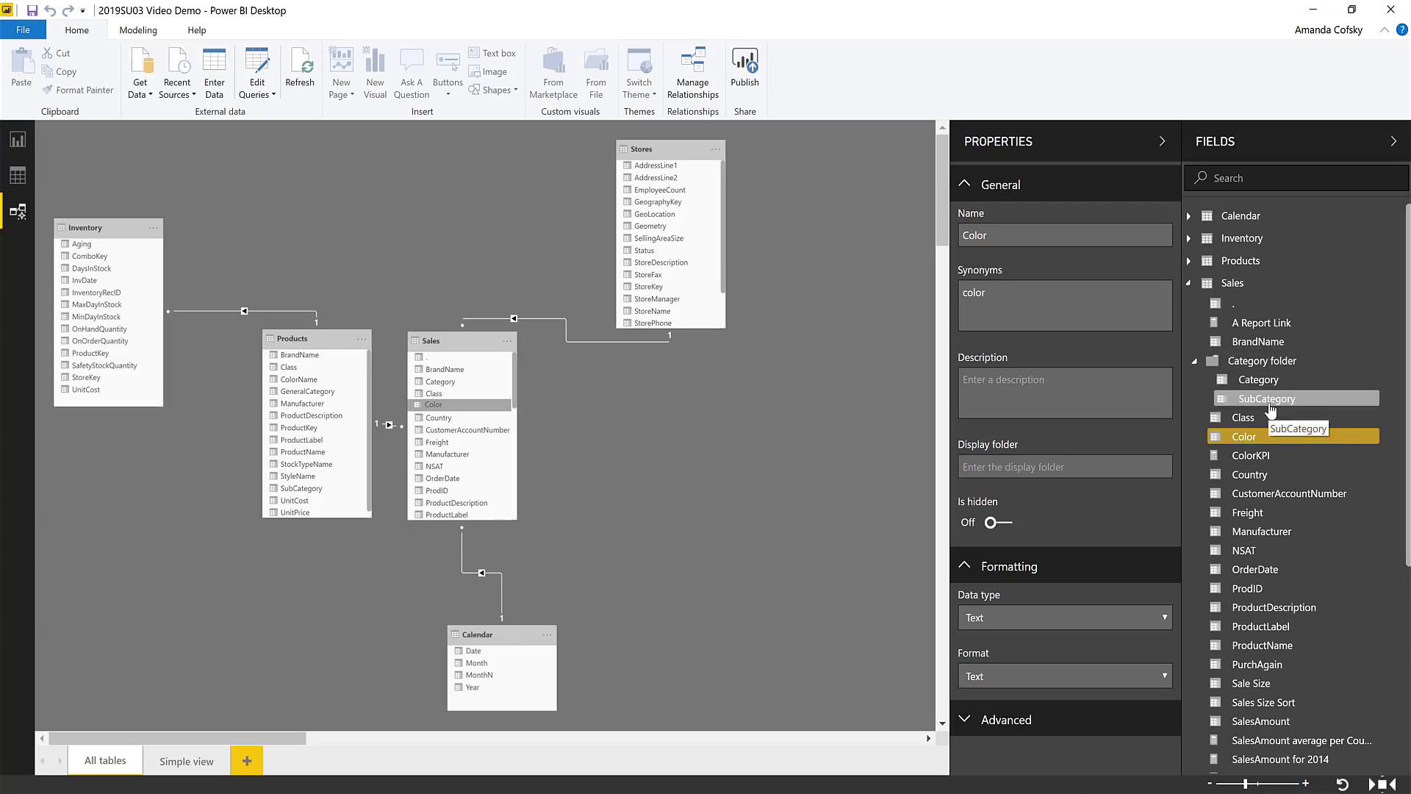
Group the Sales fields ProdID, ProductDescription, ProductLabel and ProductName into a display folder named Product.
left_click(1279, 589)
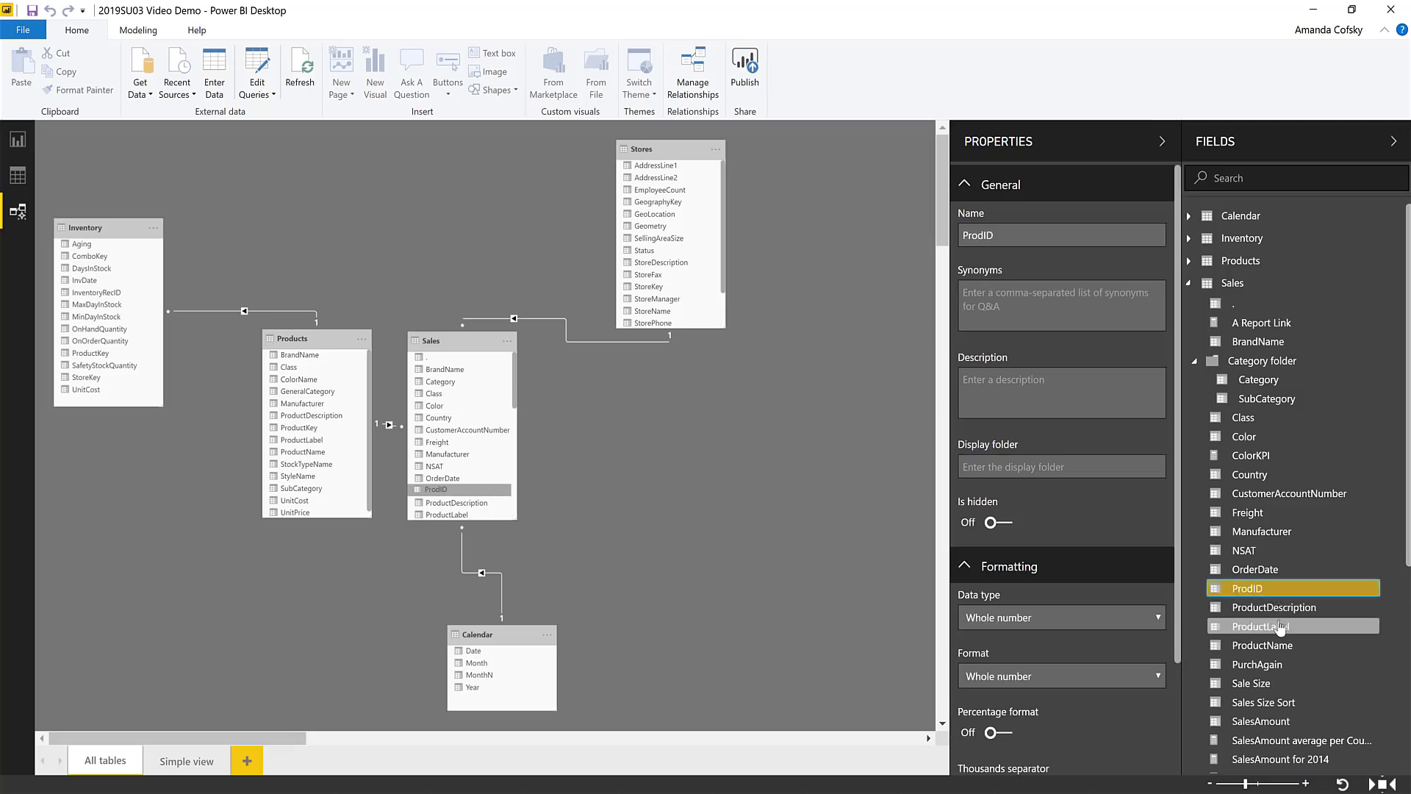
left_click(1292, 608, "ctrl")
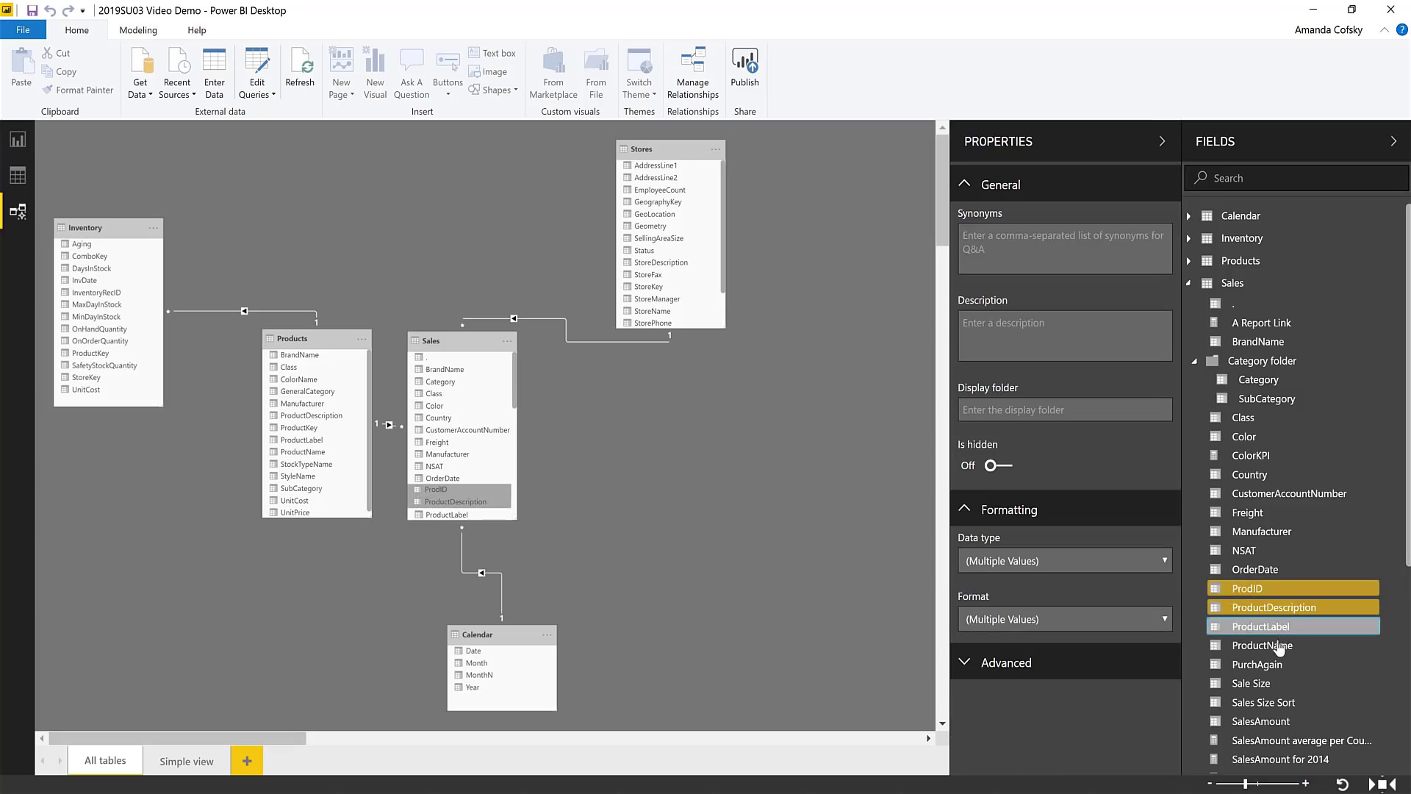
left_click(1282, 627, "ctrl")
left_click(1278, 646, "ctrl")
left_click(1057, 410)
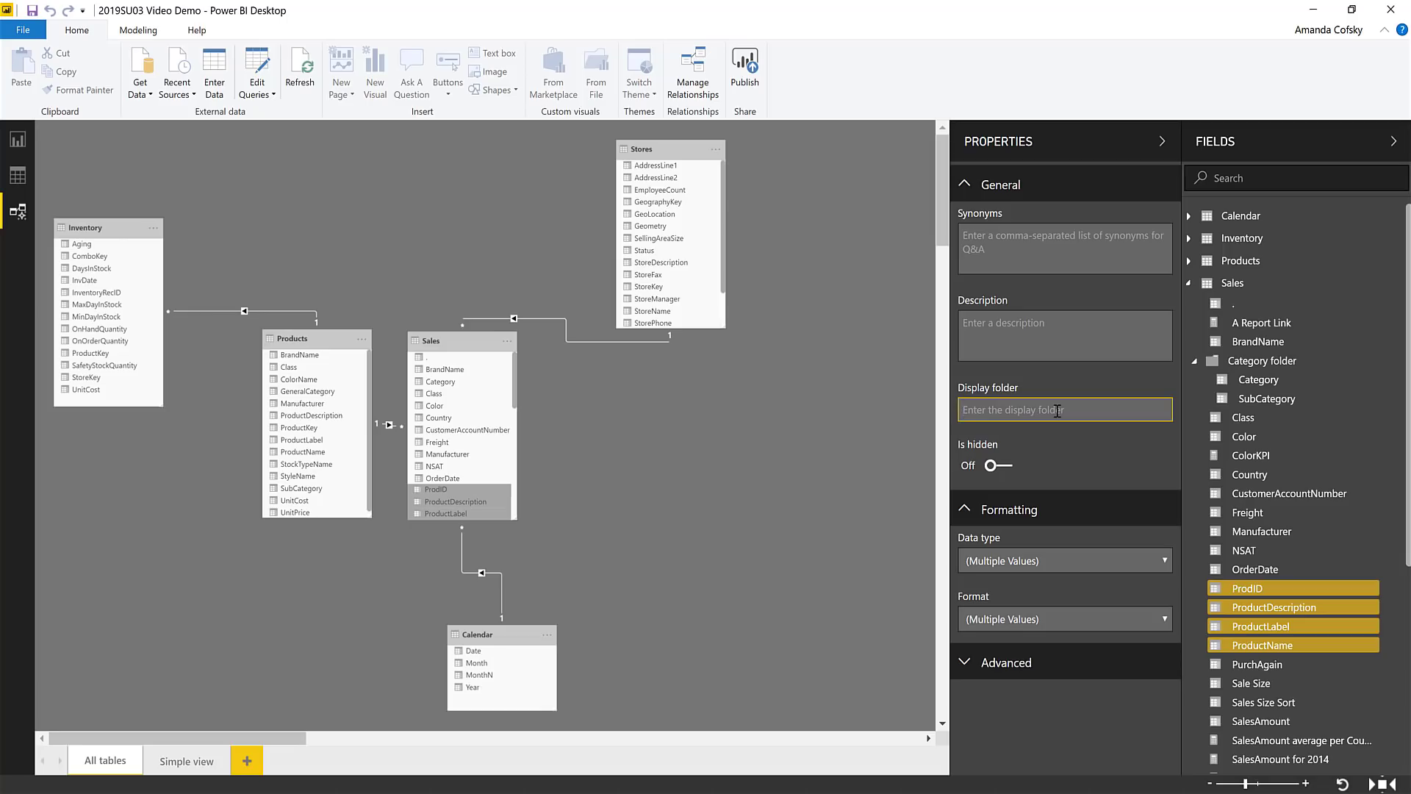
type("Product")
key("Return")
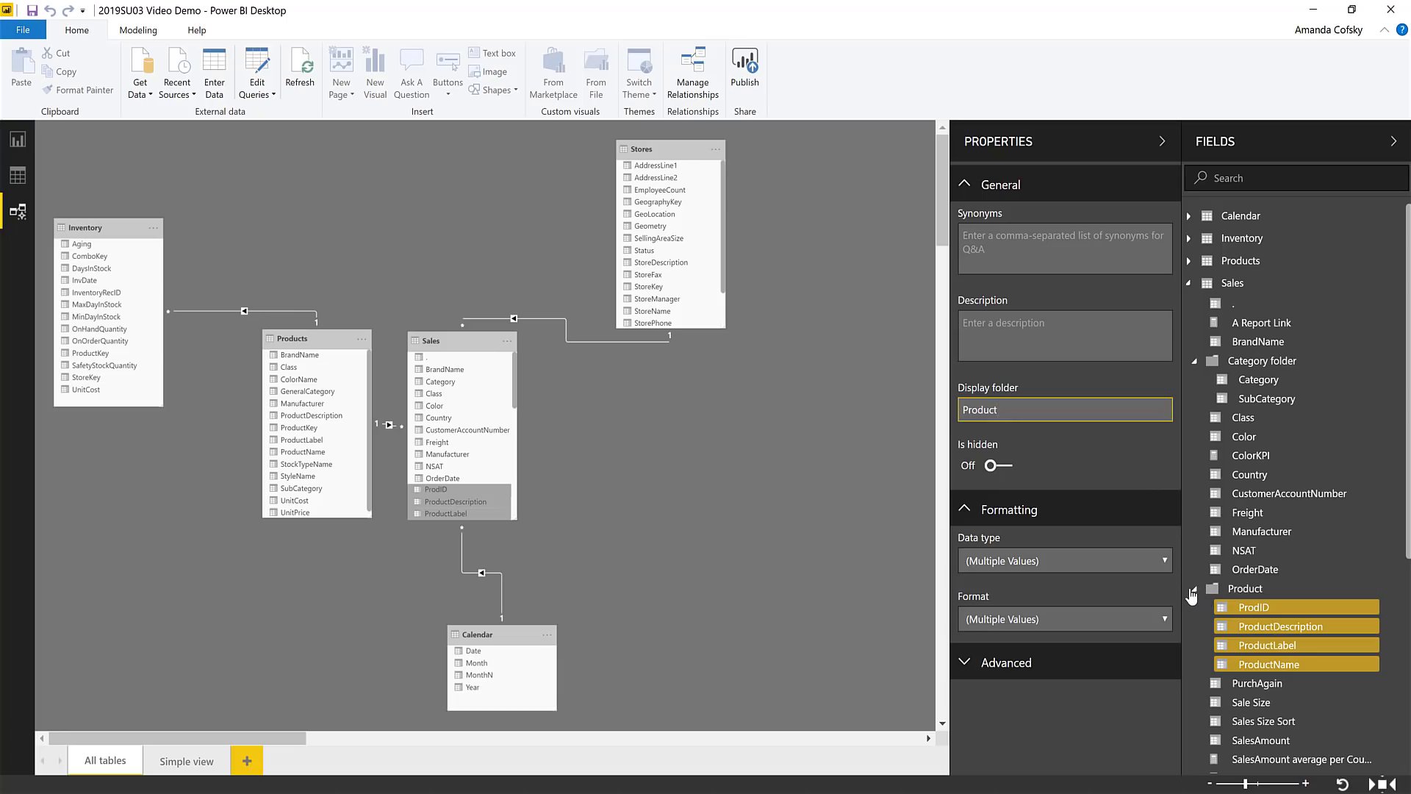
Select the Manufacturer field, collapse and re-expand the Product folder, and switch from the model diagram to the report view.
left_click(1262, 531)
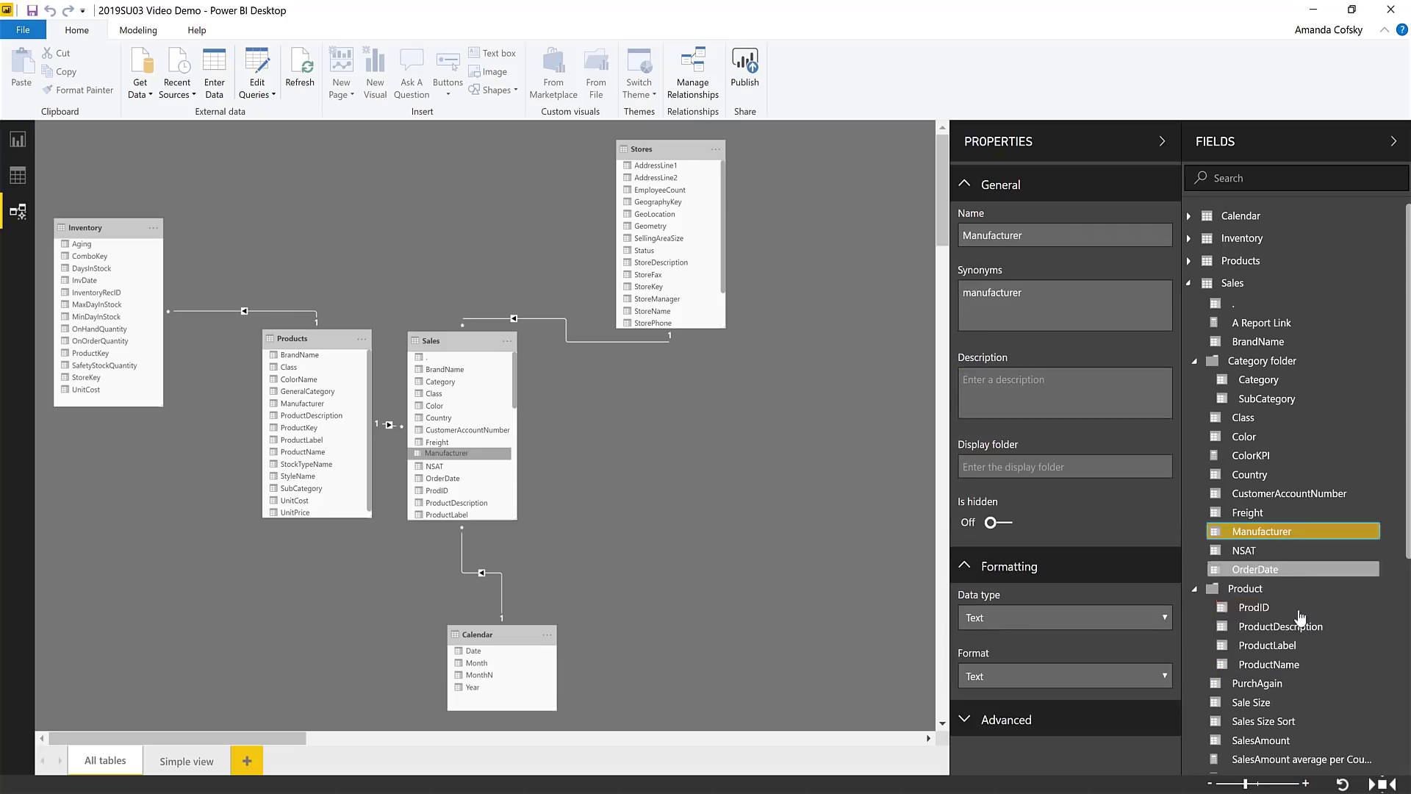
left_click(1195, 588)
left_click(1195, 588)
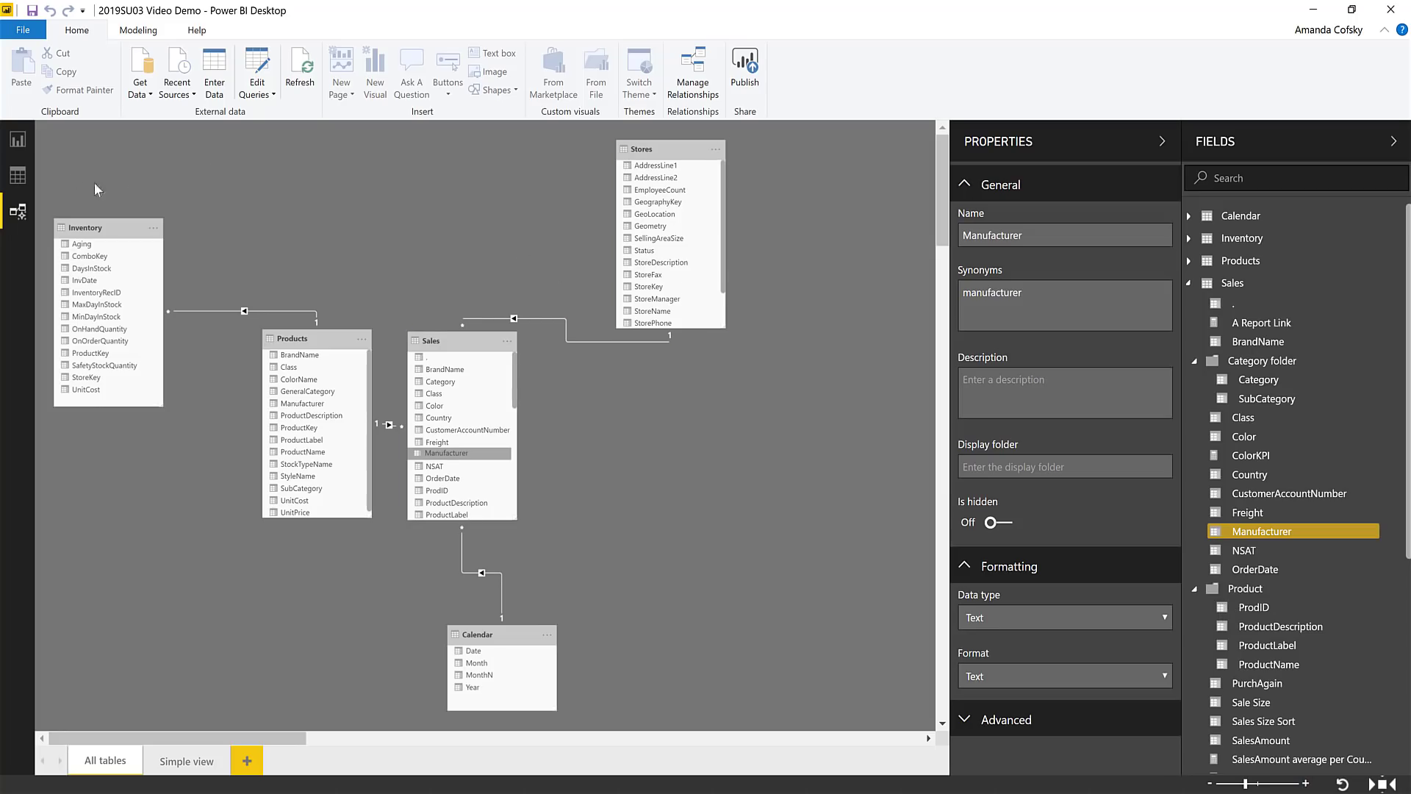
left_click(17, 175)
left_click(21, 143)
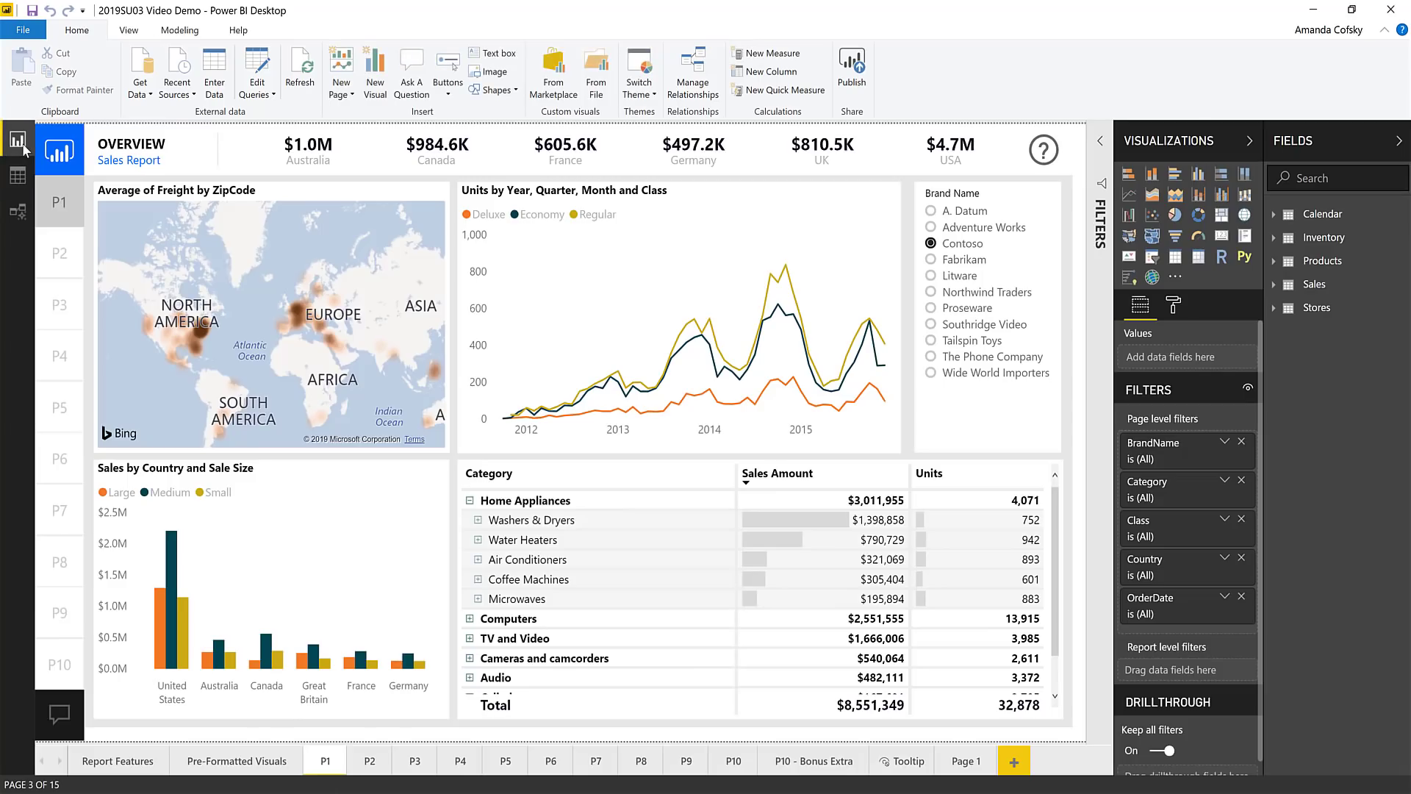
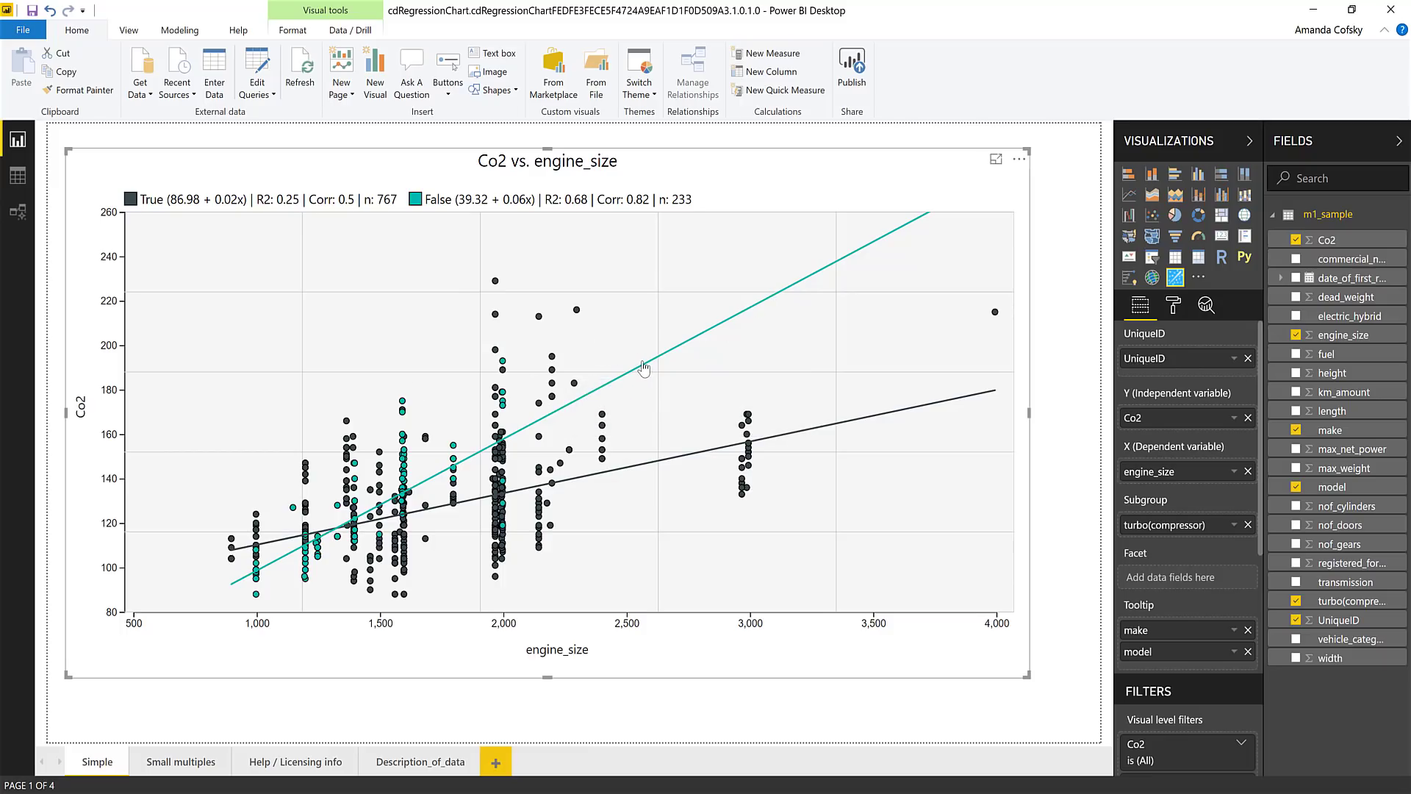
Show the Small multiples page of the regression chart report.
left_click(184, 762)
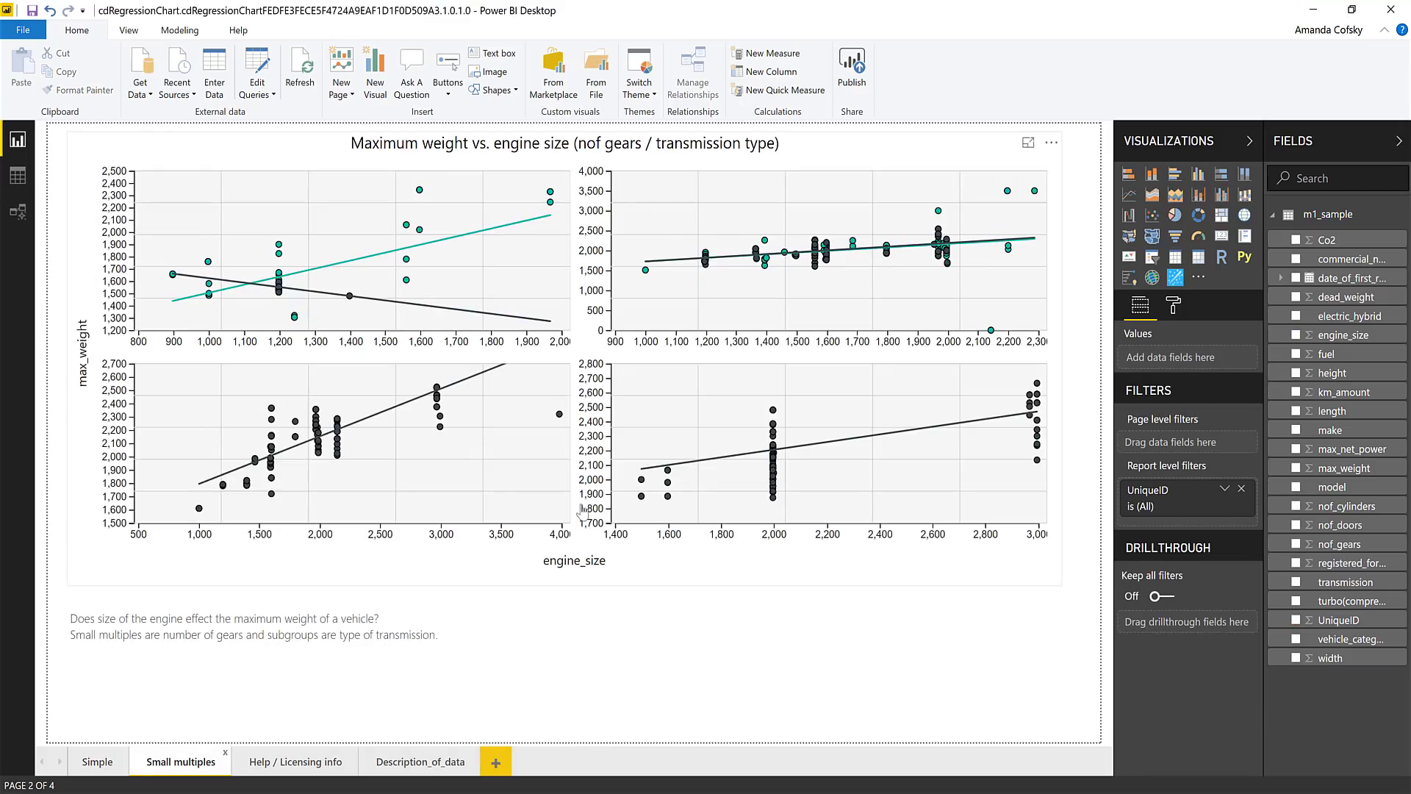
Select the Maximum weight vs. engine size chart and review its Appearance formatting options.
left_click(474, 569)
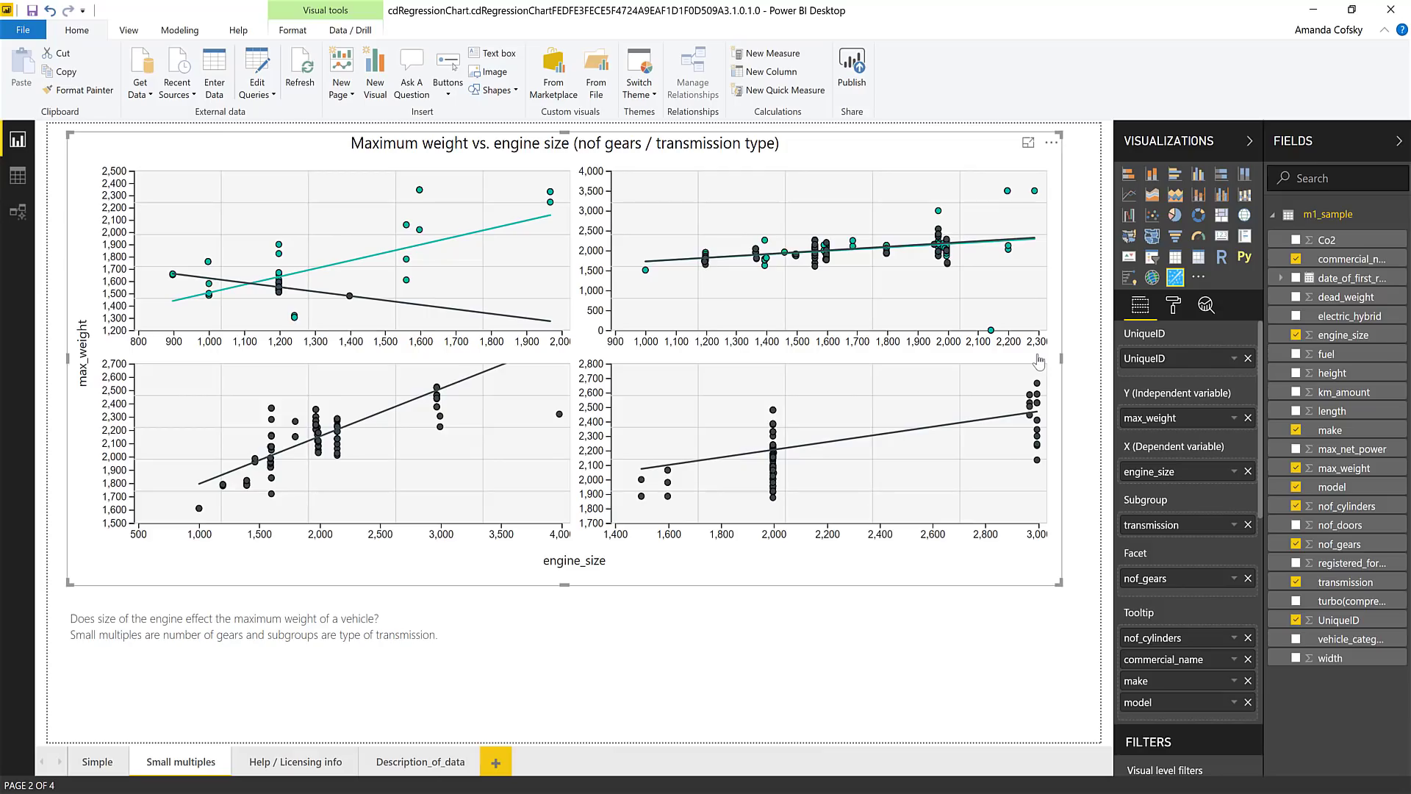
left_click(1173, 307)
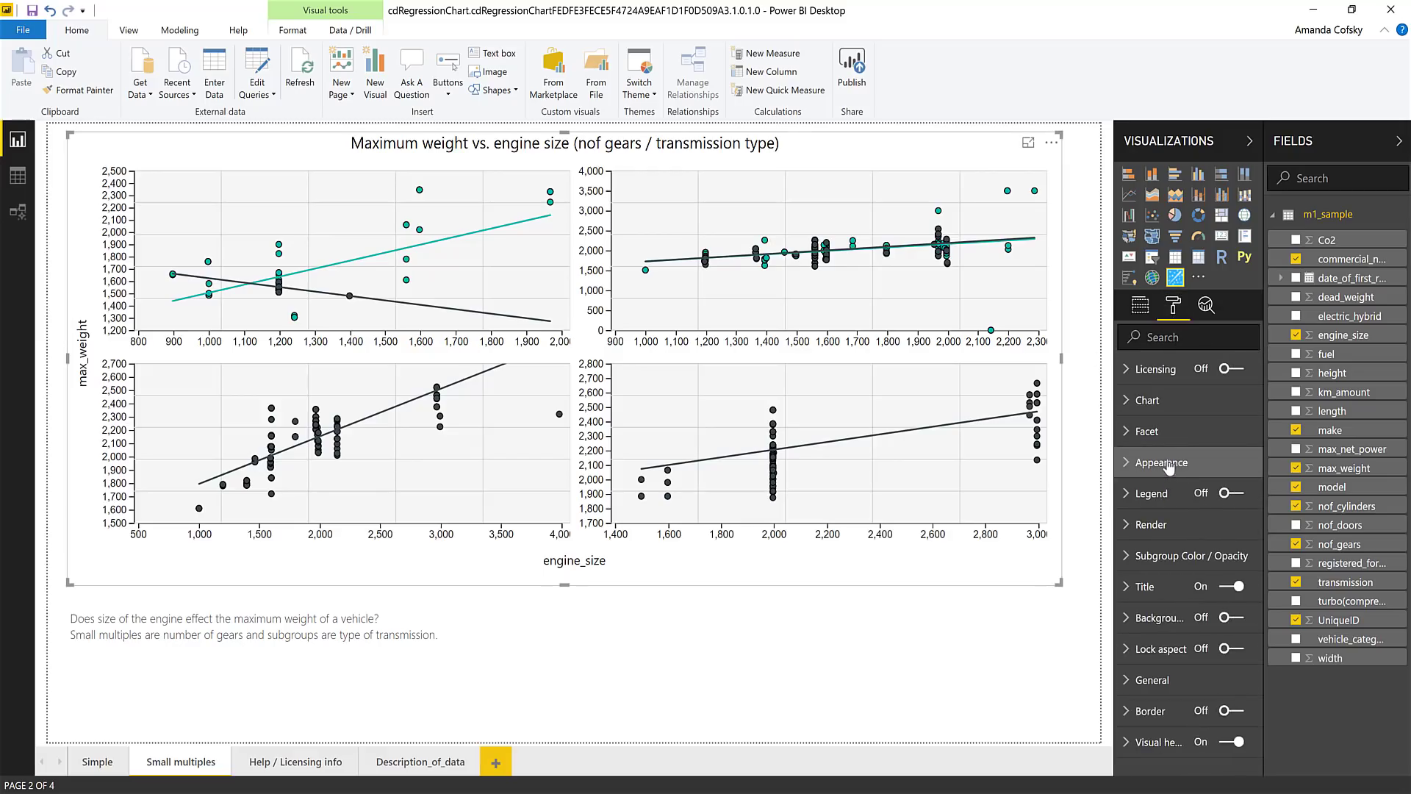
left_click(1175, 469)
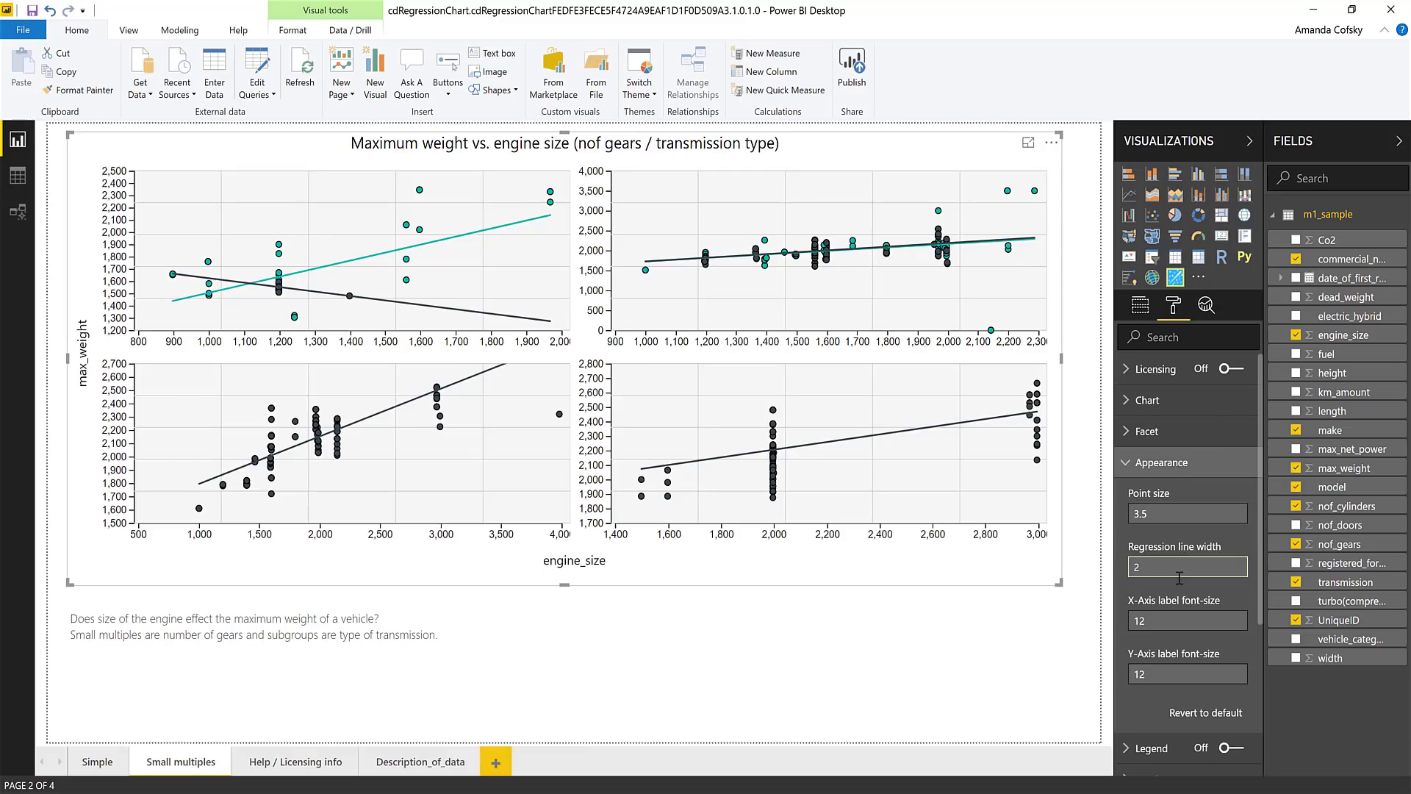
left_click(1180, 472)
Turn on the regression chart's legend and review its options for name, regression equation, R2, correlation and number of items.
left_click(1228, 494)
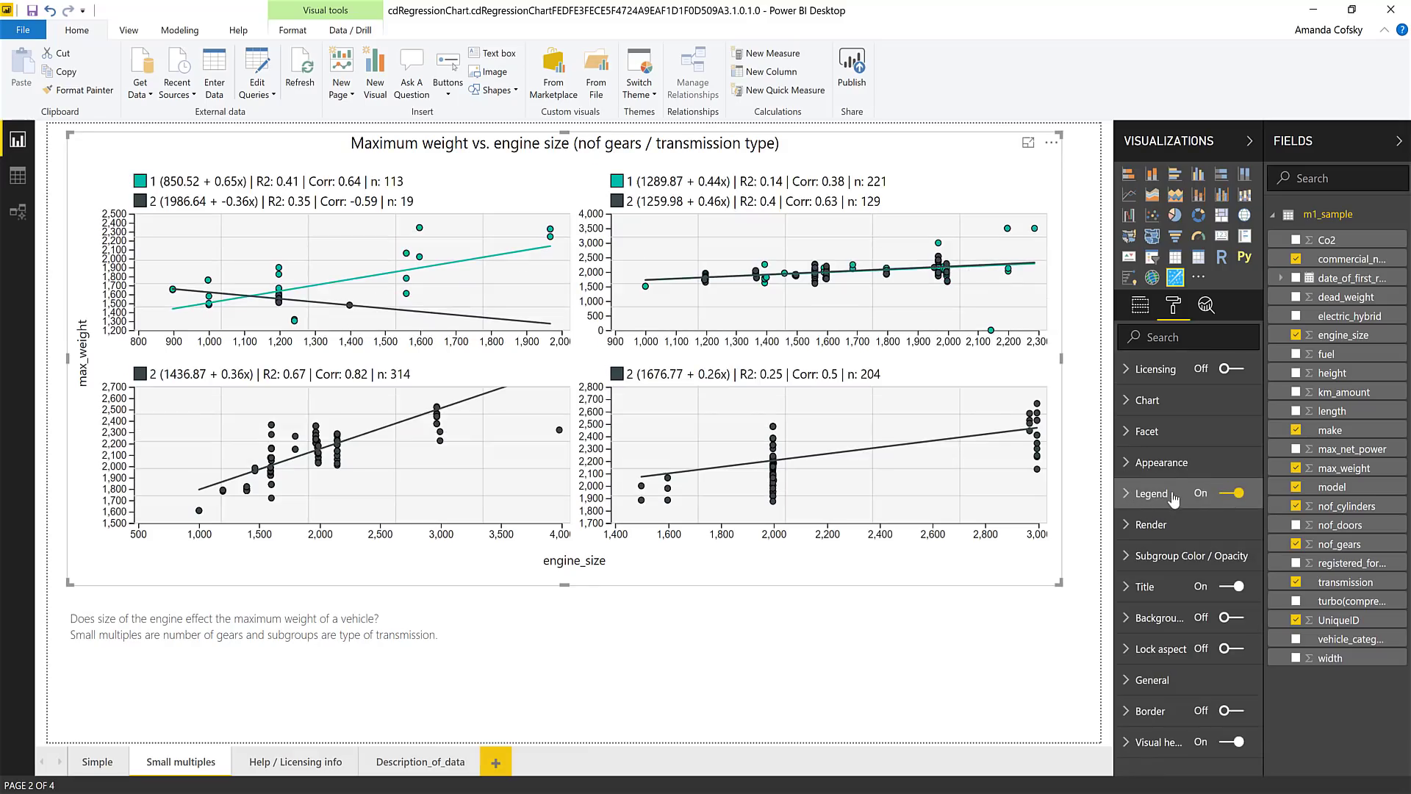
left_click(1151, 494)
scroll(1183, 559, "down", 5)
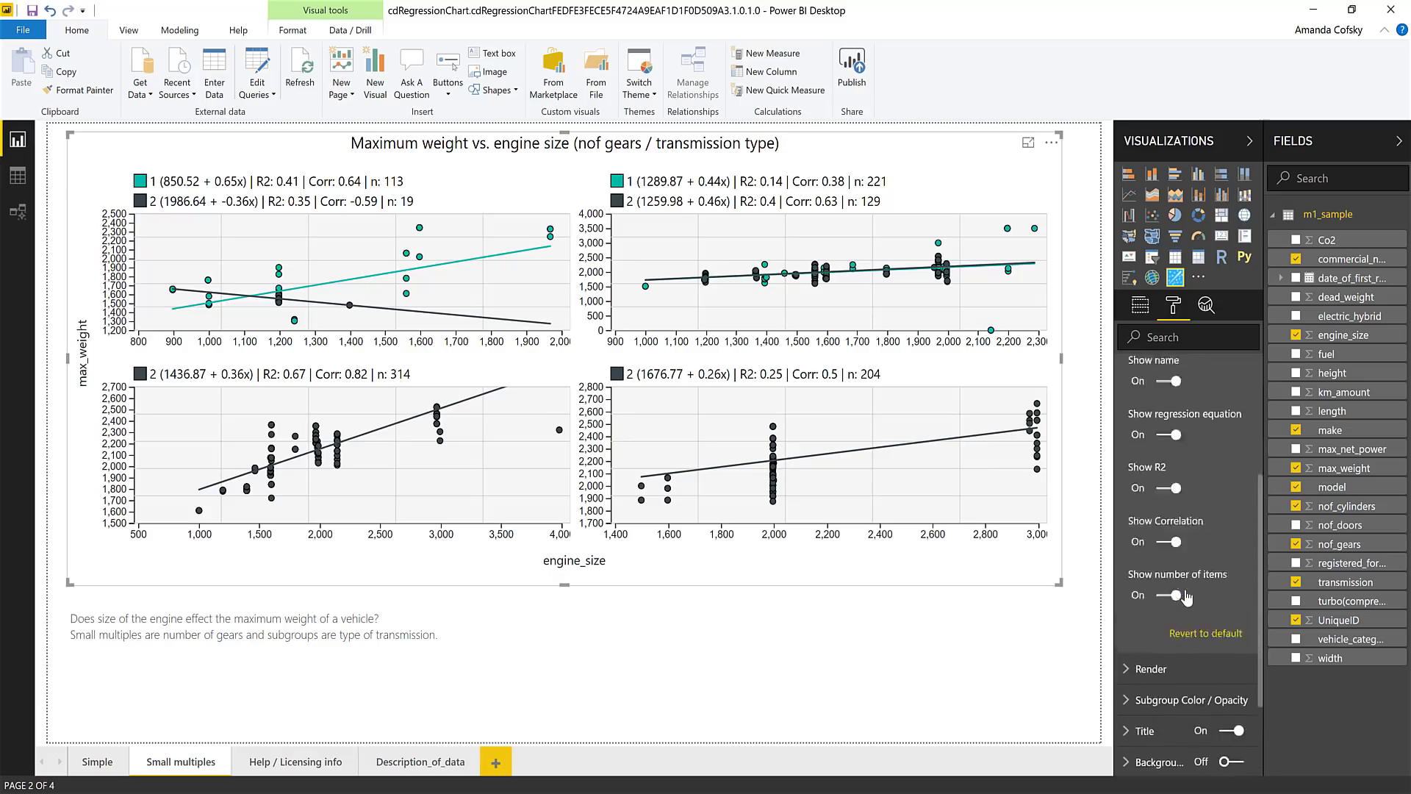
scroll(1190, 584, "up", 2)
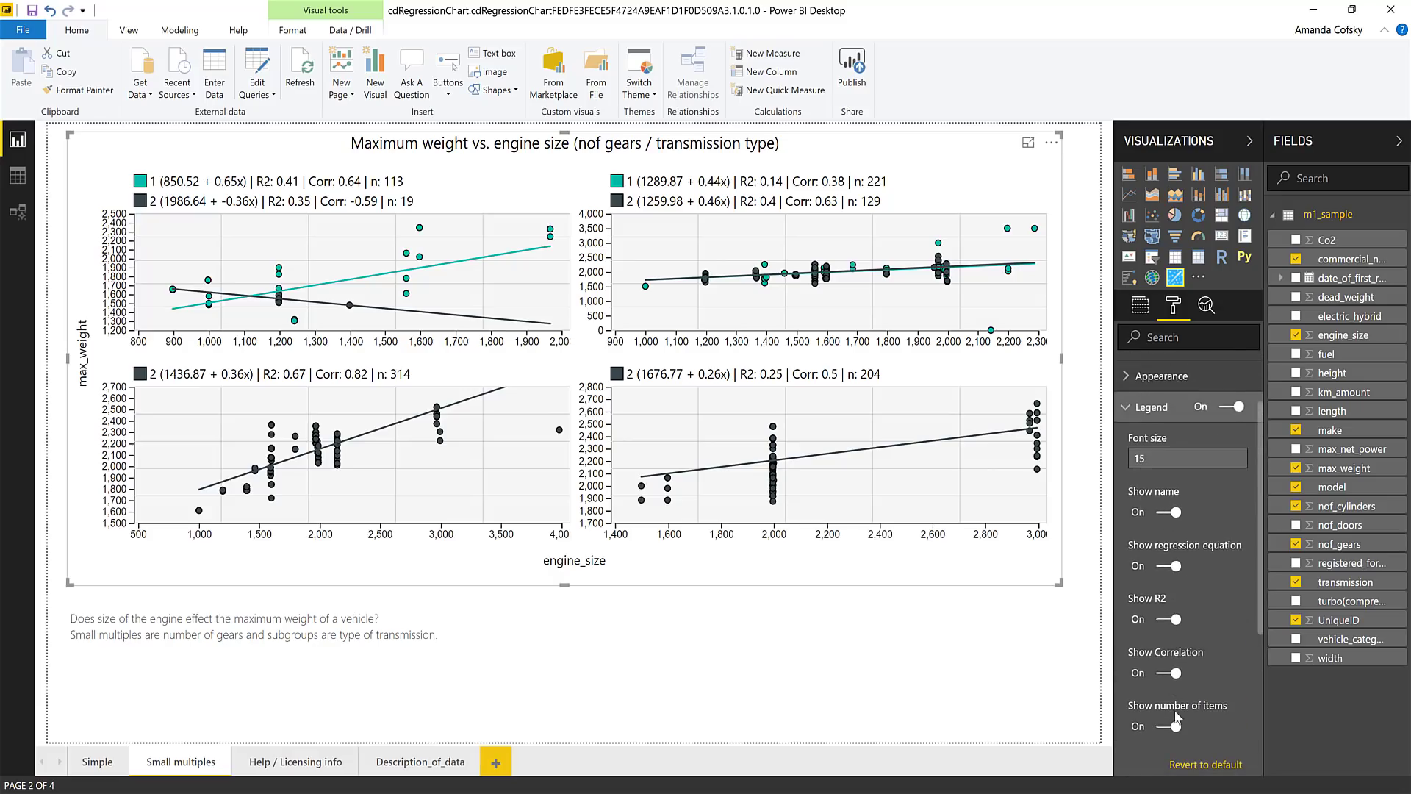
scroll(1167, 520, "up", 2)
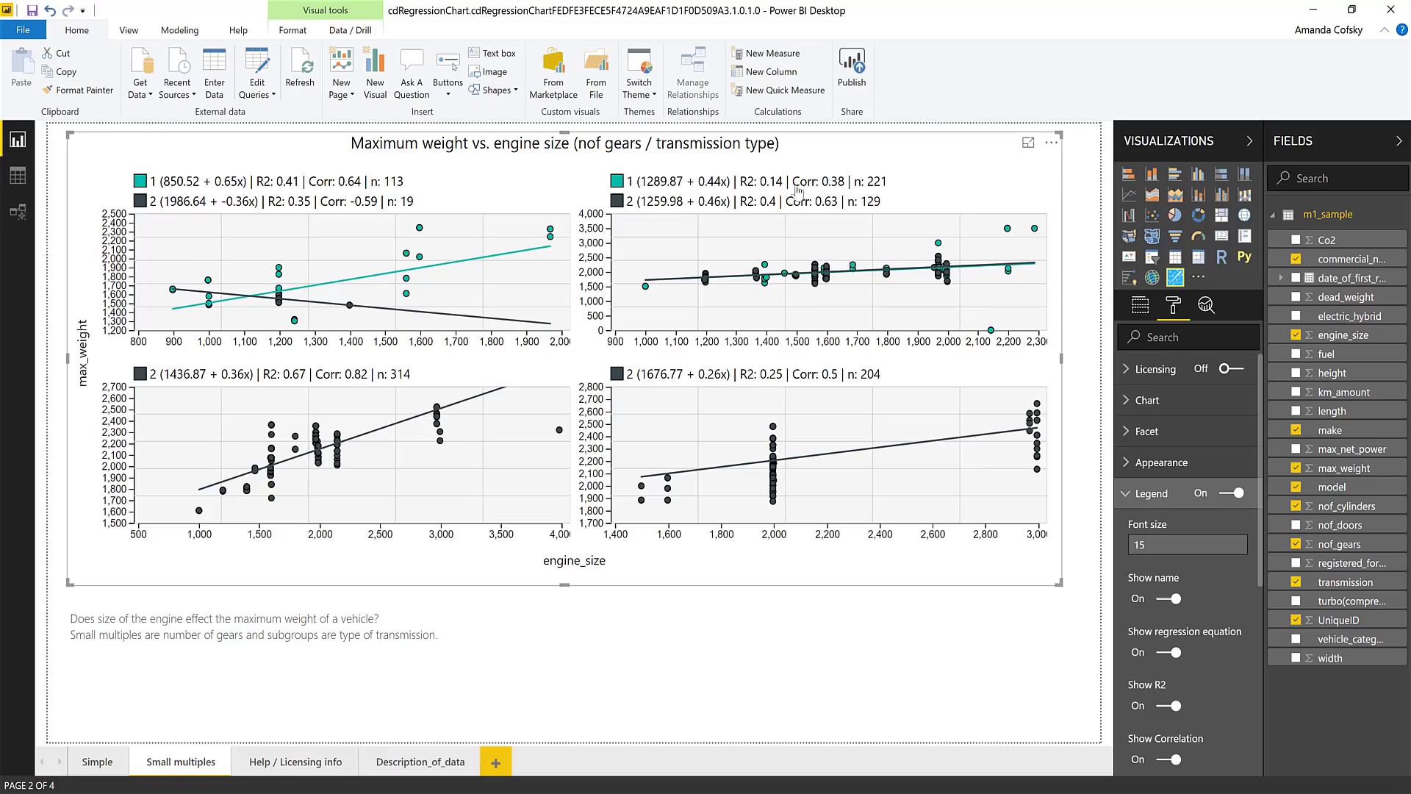
left_click(1156, 496)
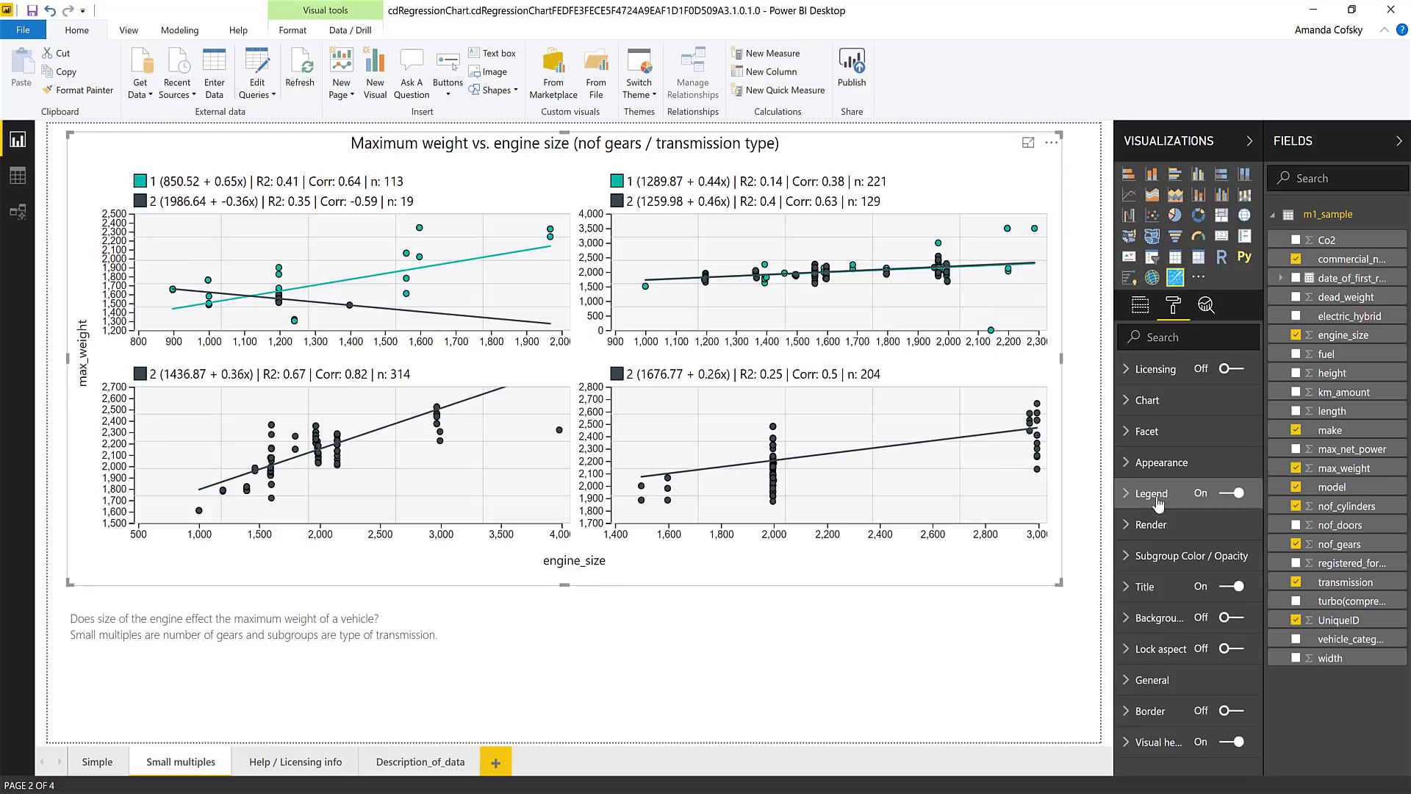
Review the regression chart's Facet options for direction, grid type, facet labels and common axes.
left_click(1172, 431)
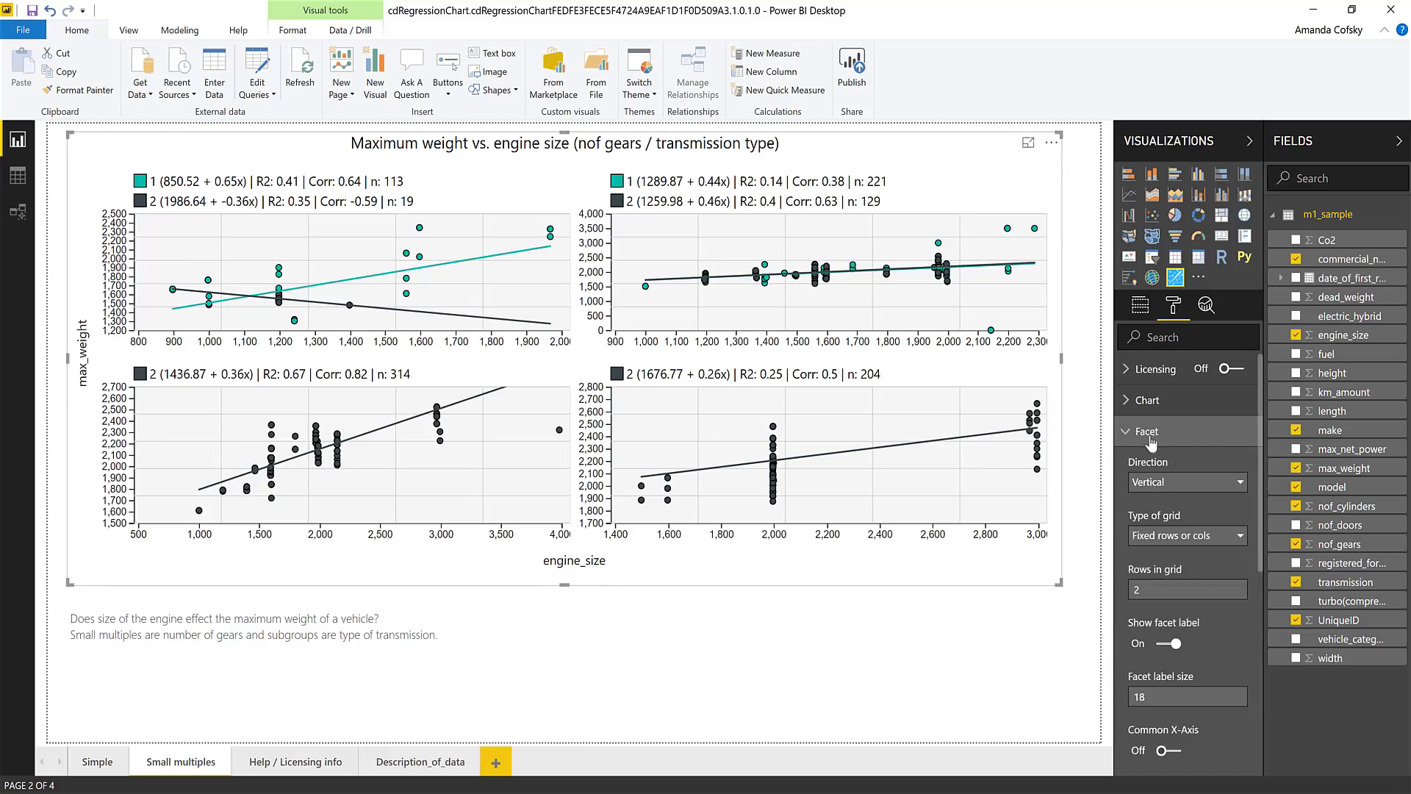
scroll(1176, 459, "down", 2)
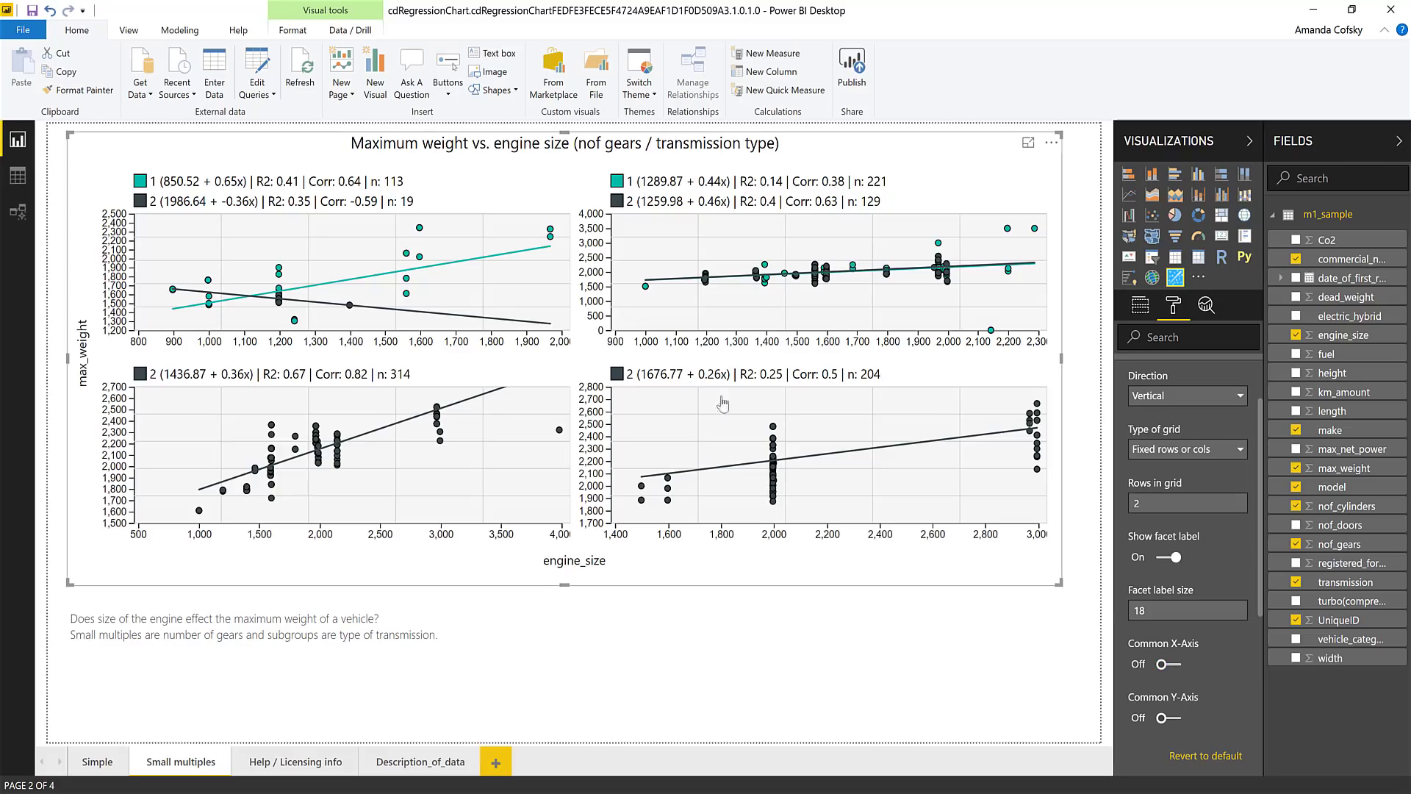
scroll(1186, 456, "up", 2)
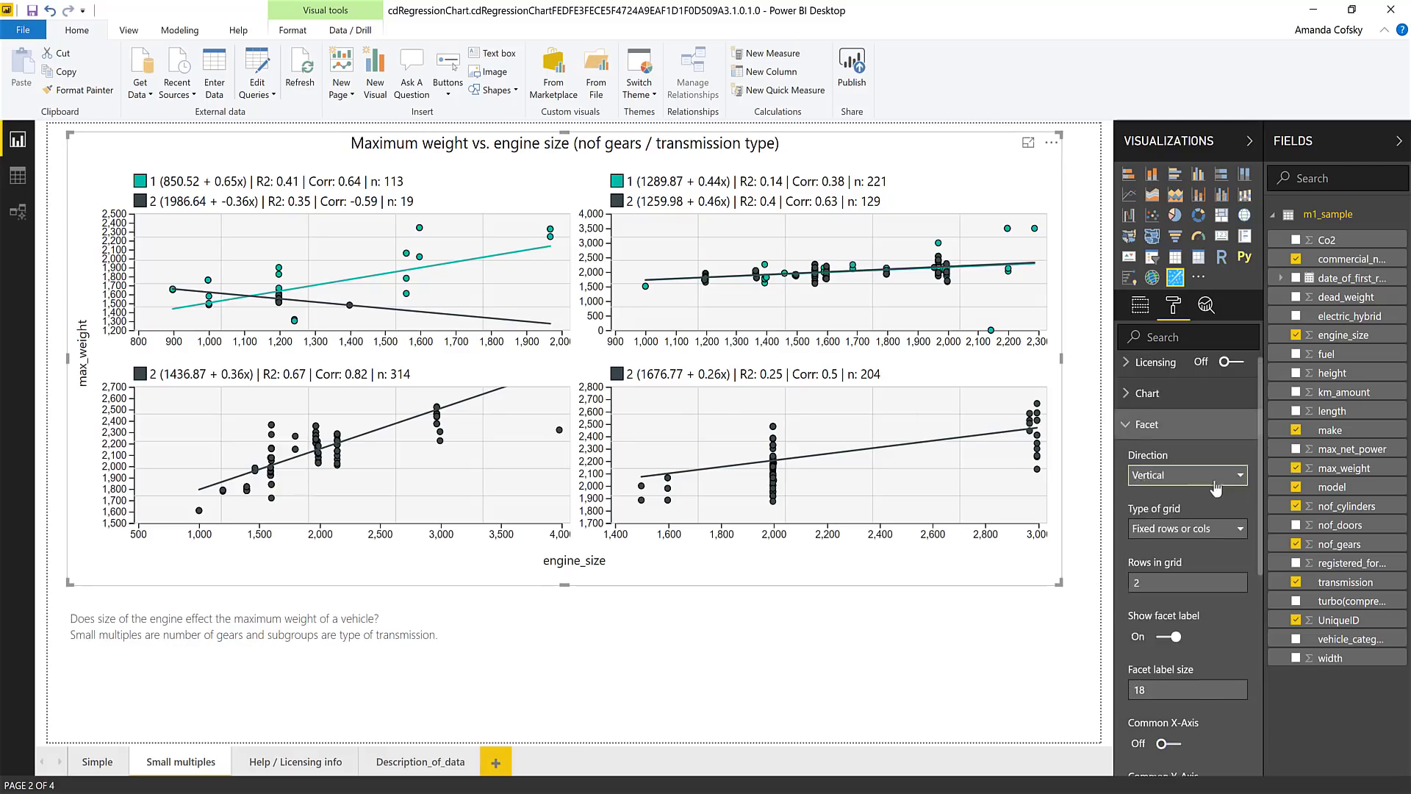
left_click(1186, 438)
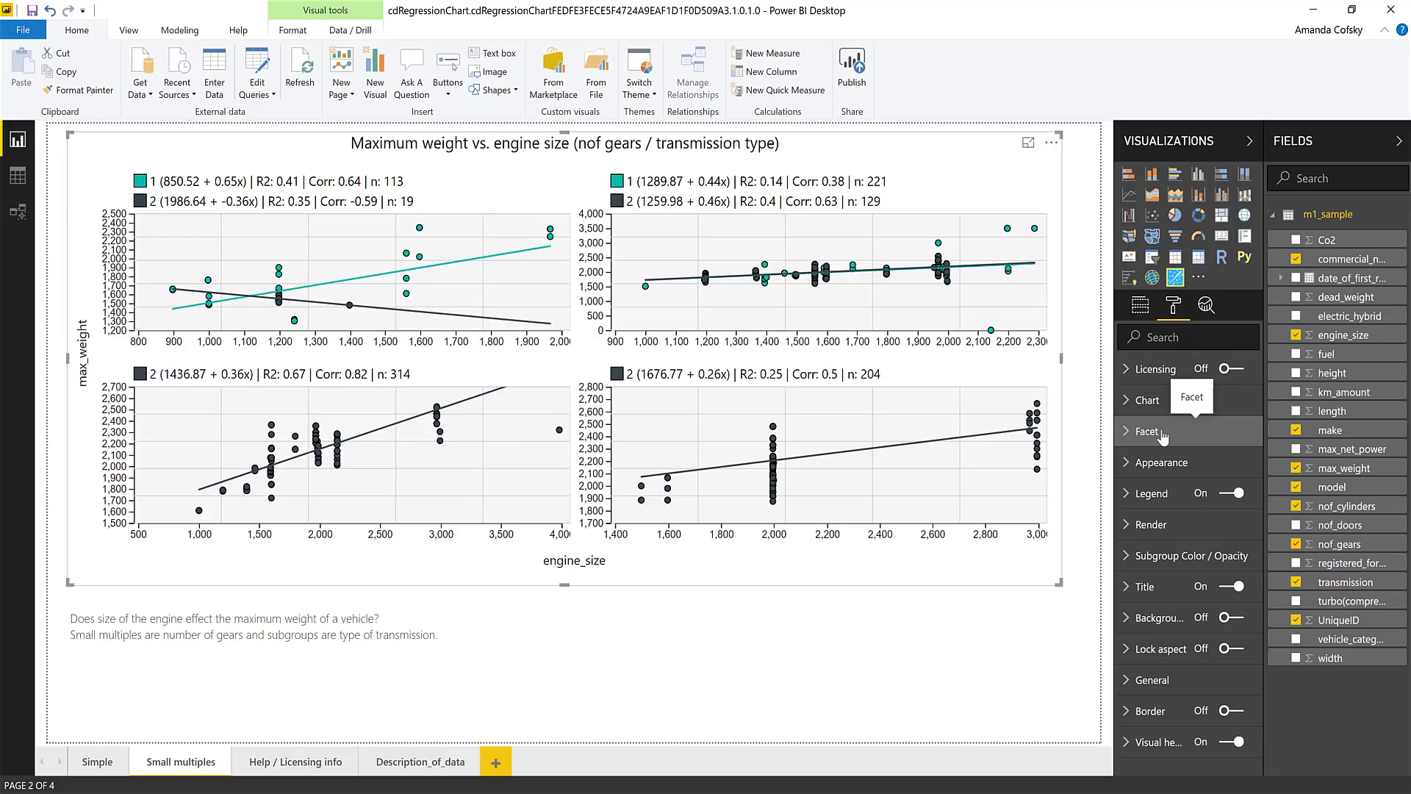
Turn on the regression chart's Licensing option, showing the licence key field and collapsing the section.
left_click(1187, 371)
left_click(1223, 371)
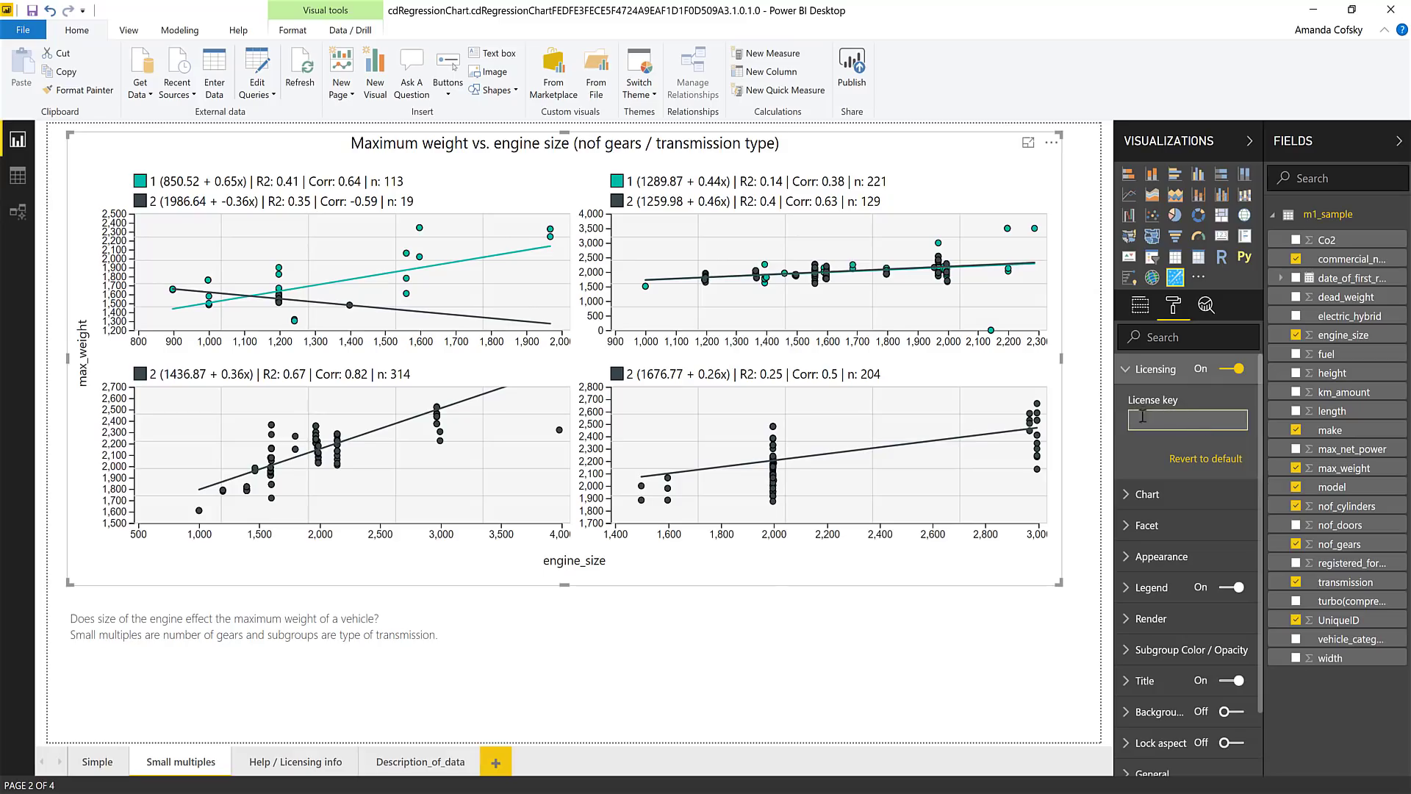
left_click(1173, 370)
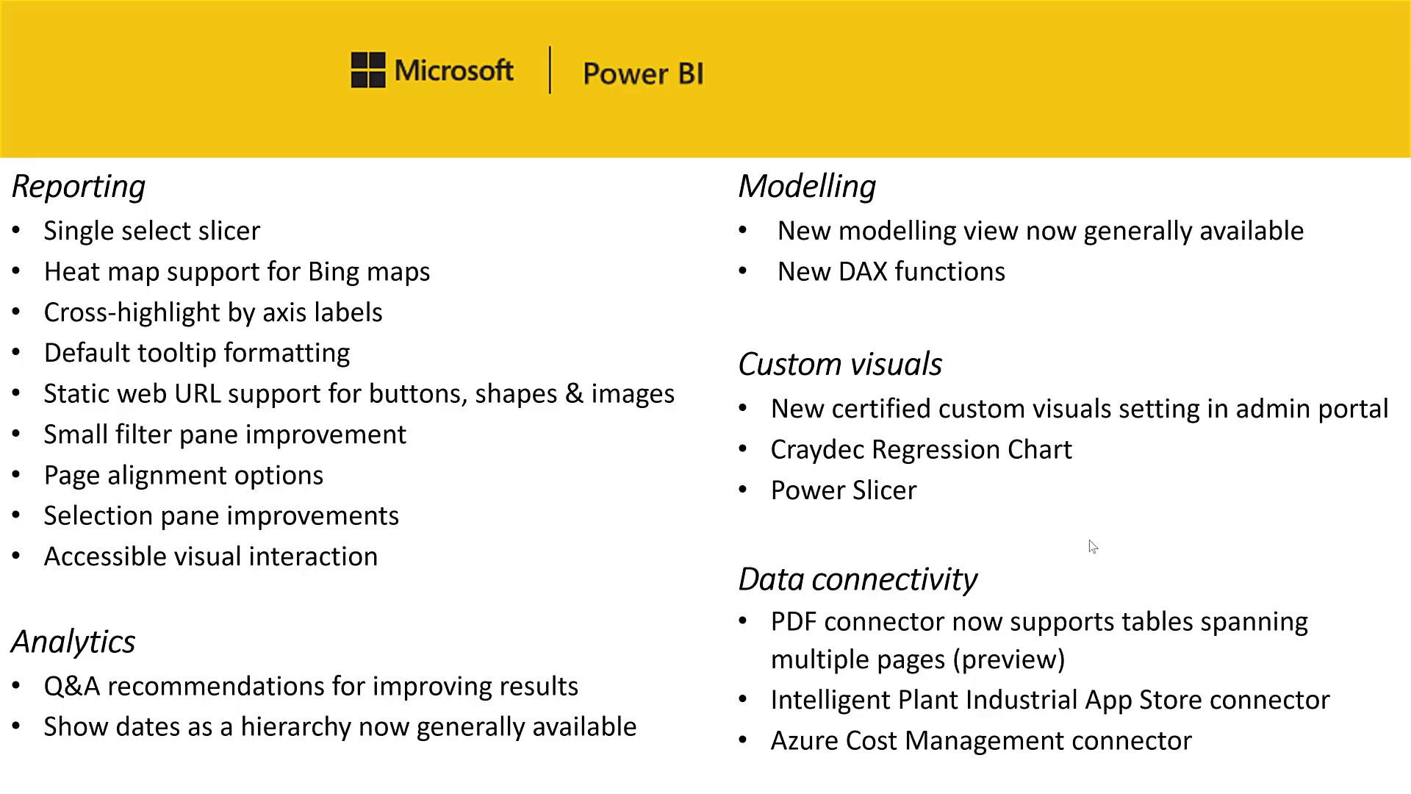
Switch to the Power Slicer sample report and inspect the Search by Category, Search by Month and Search by EC slicers.
key("alt+Tab")
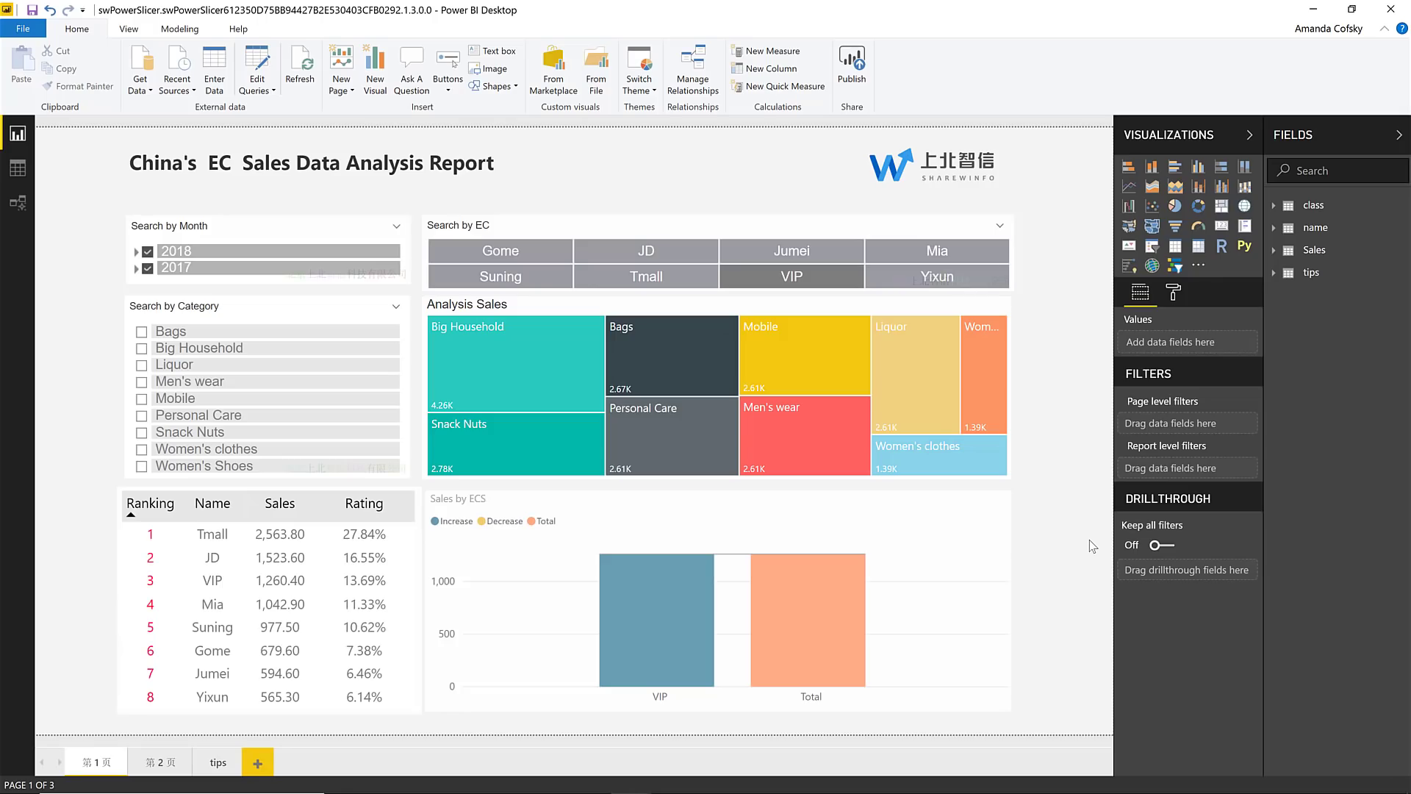
left_click(321, 315)
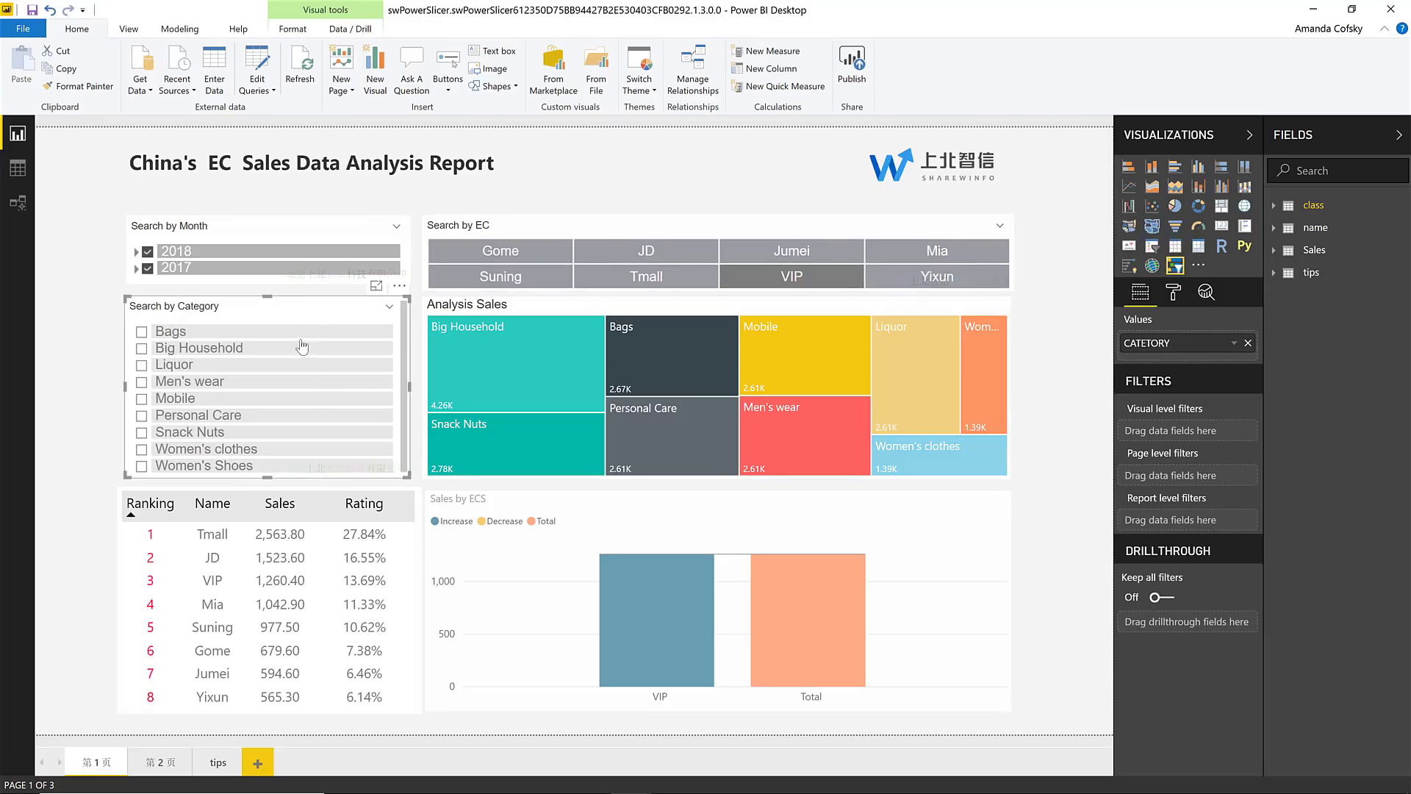
left_click(338, 230)
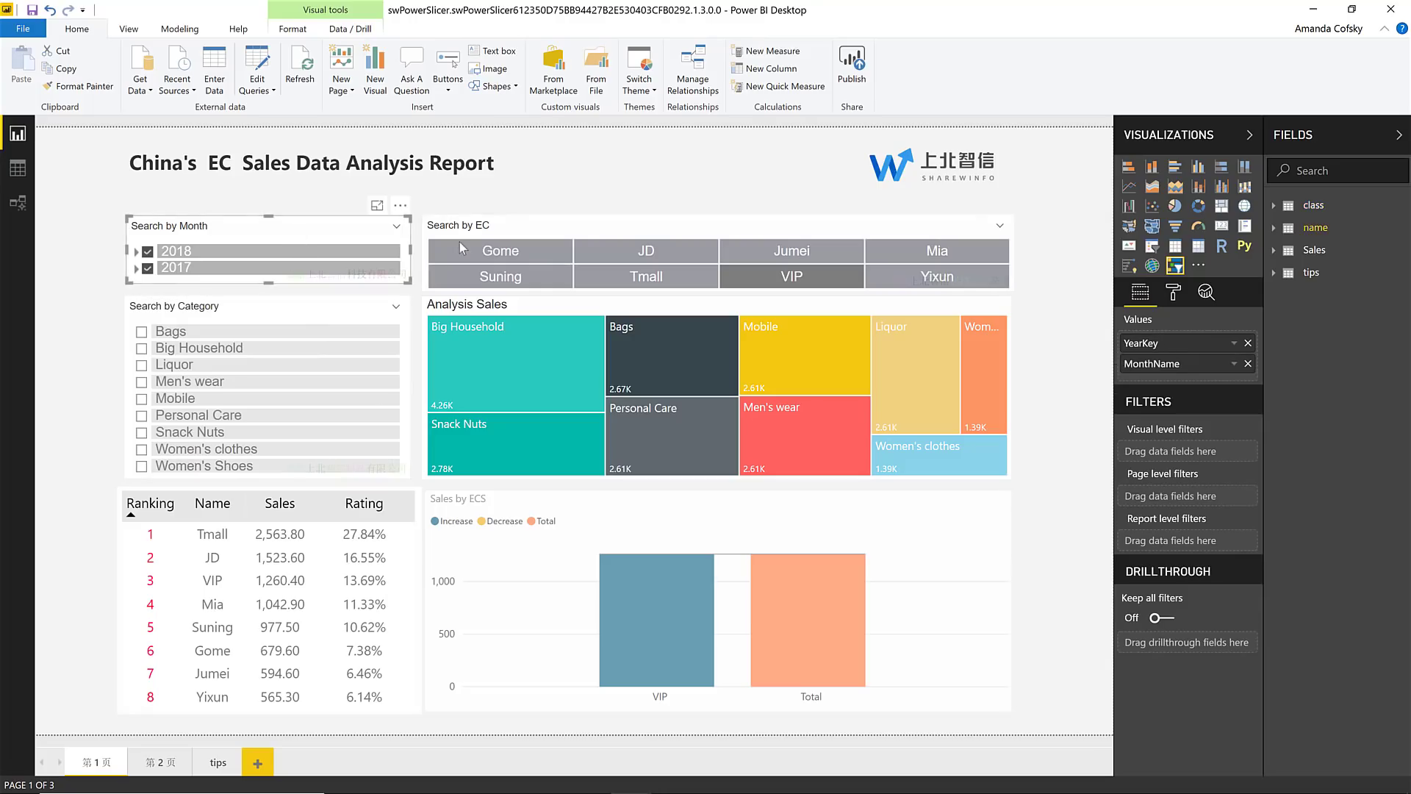
left_click(529, 229)
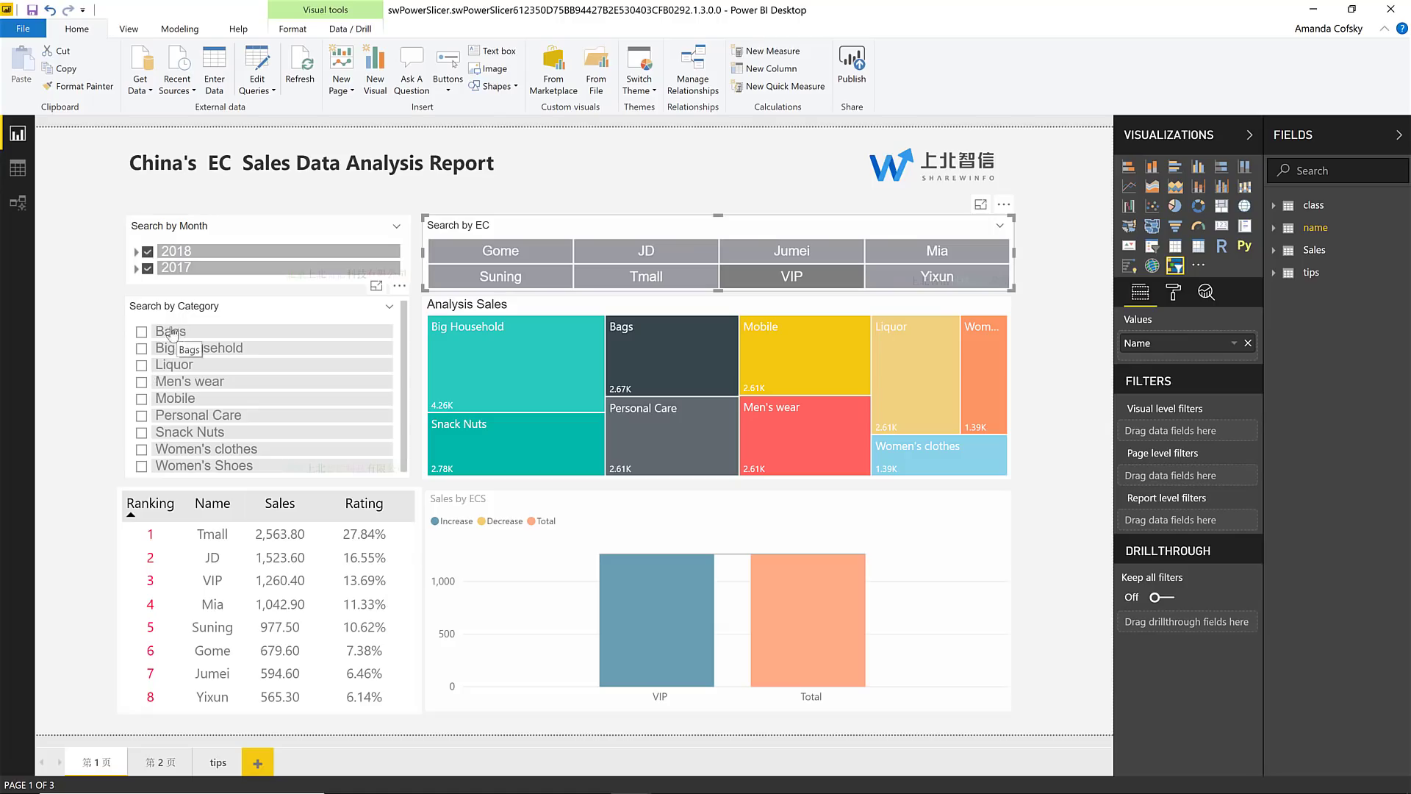
Filter the report to Men's wear, Mobile and Personal Care with the Search by Category slicer.
left_click(142, 384)
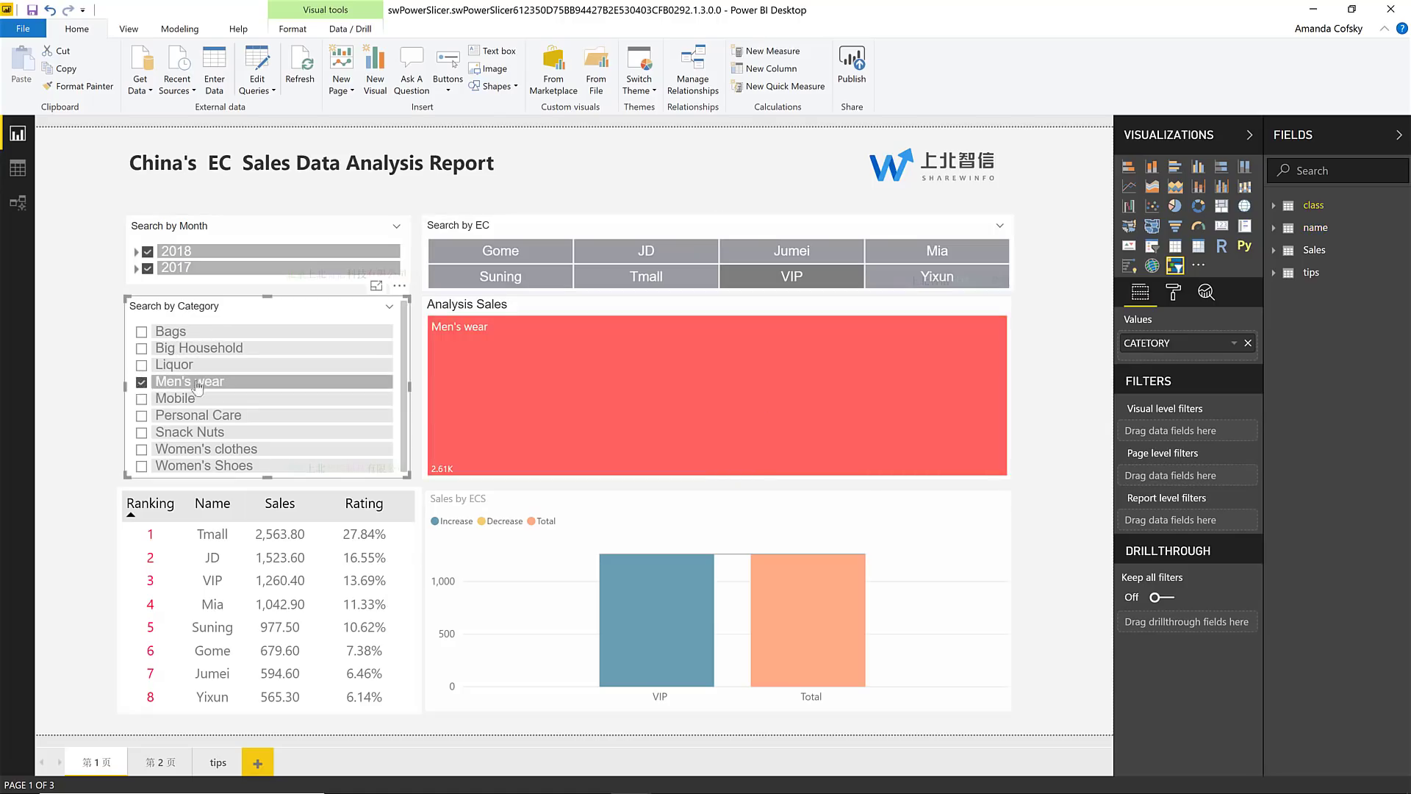
left_click(142, 398, "ctrl")
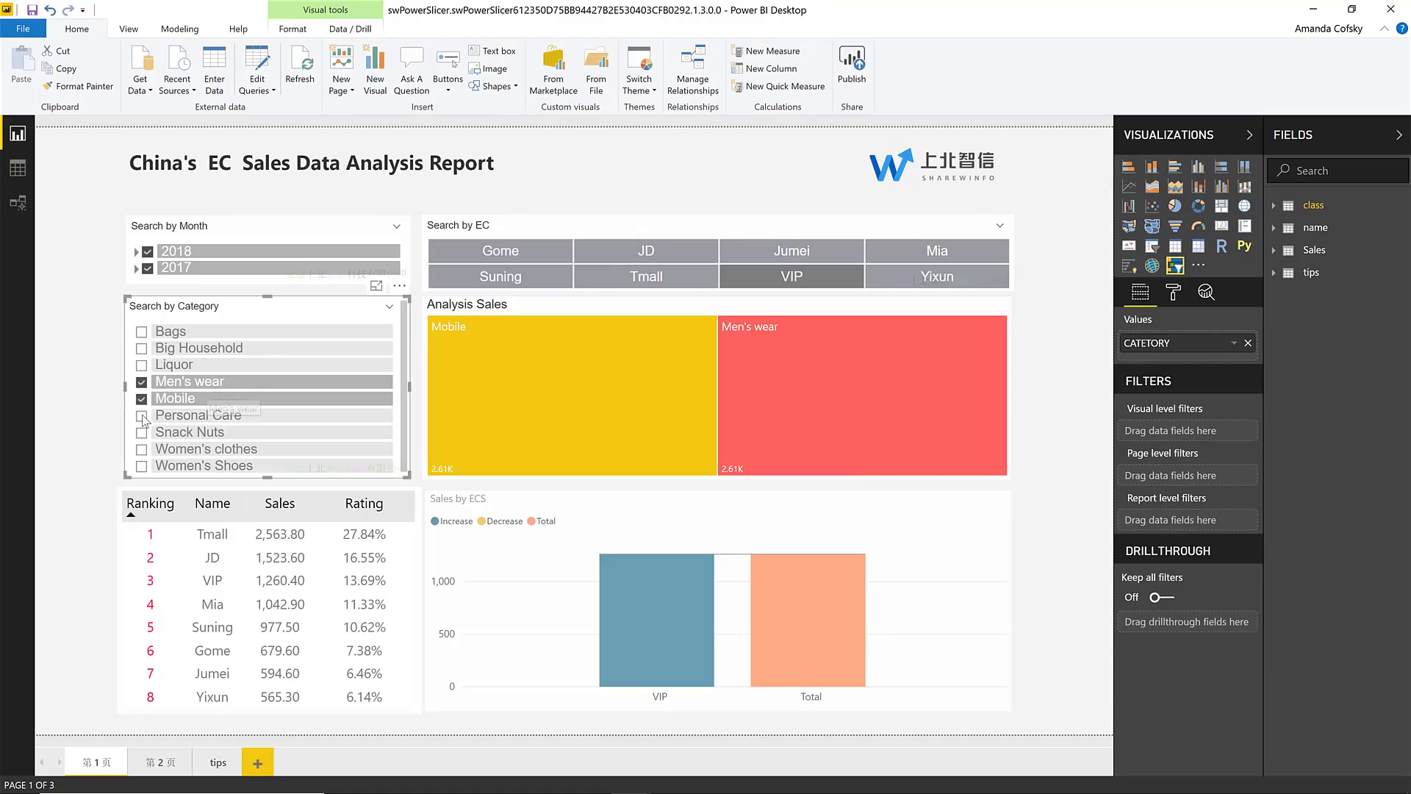
left_click(310, 417, "ctrl")
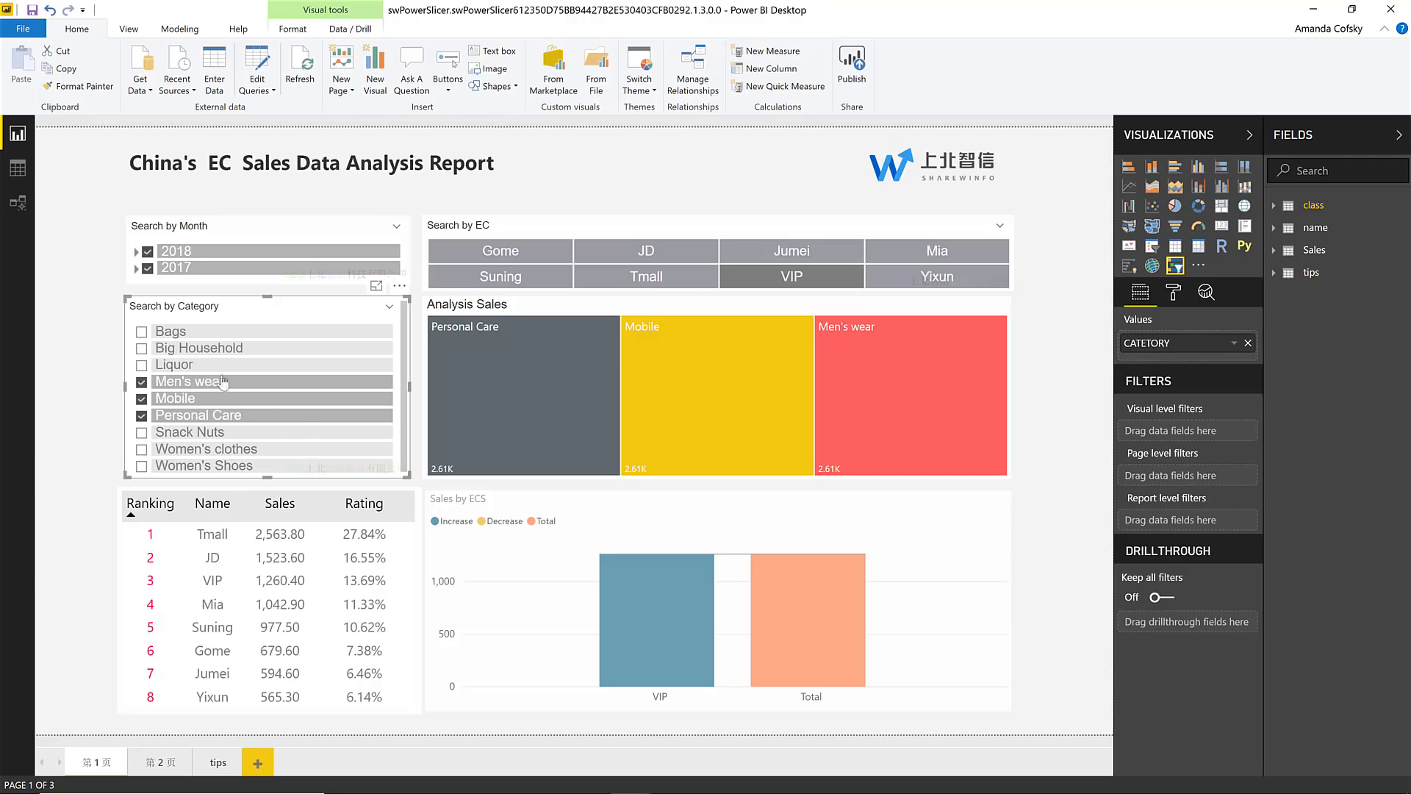
Review the category slicer's Selection formatting options, including the available slicer types.
left_click(1174, 294)
left_click(1155, 353)
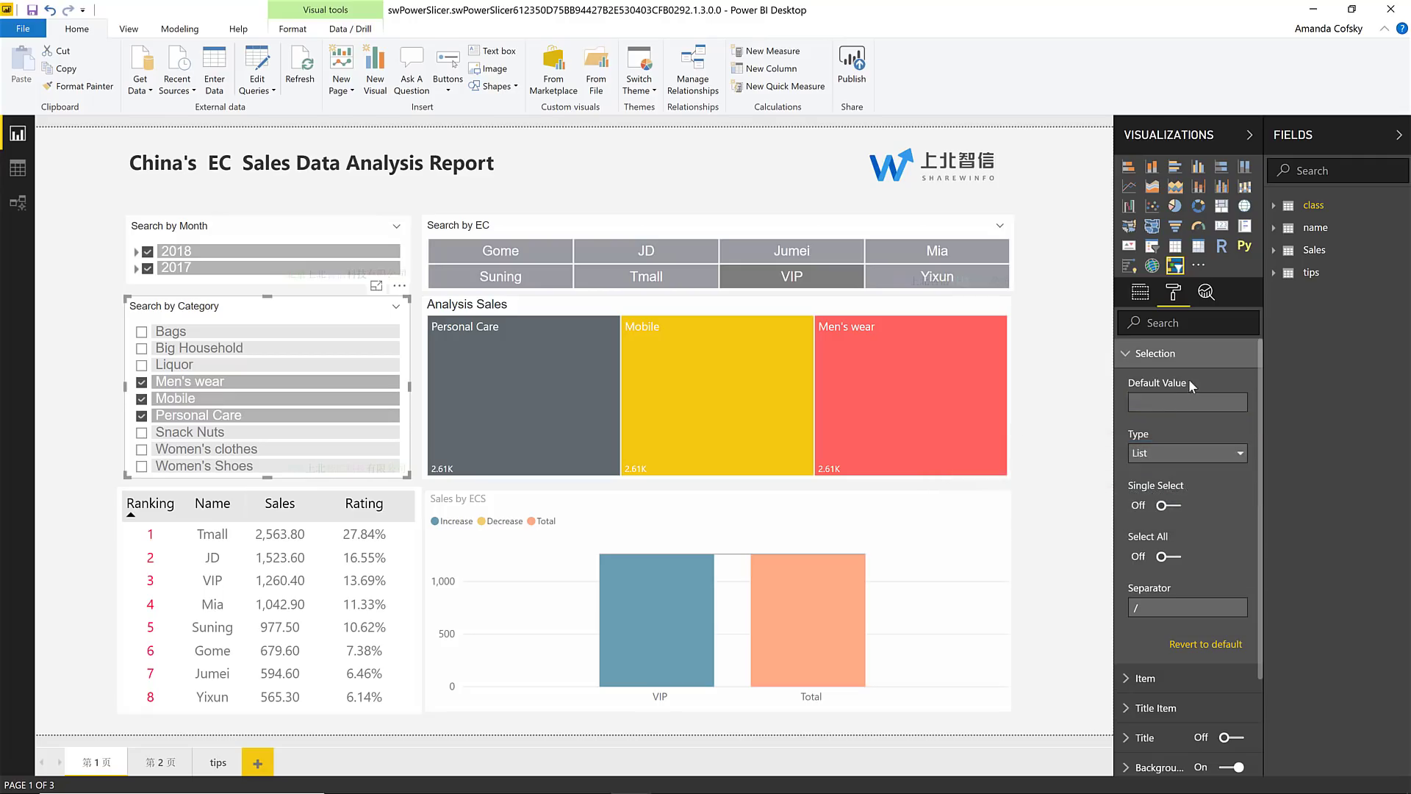
left_click(1200, 462)
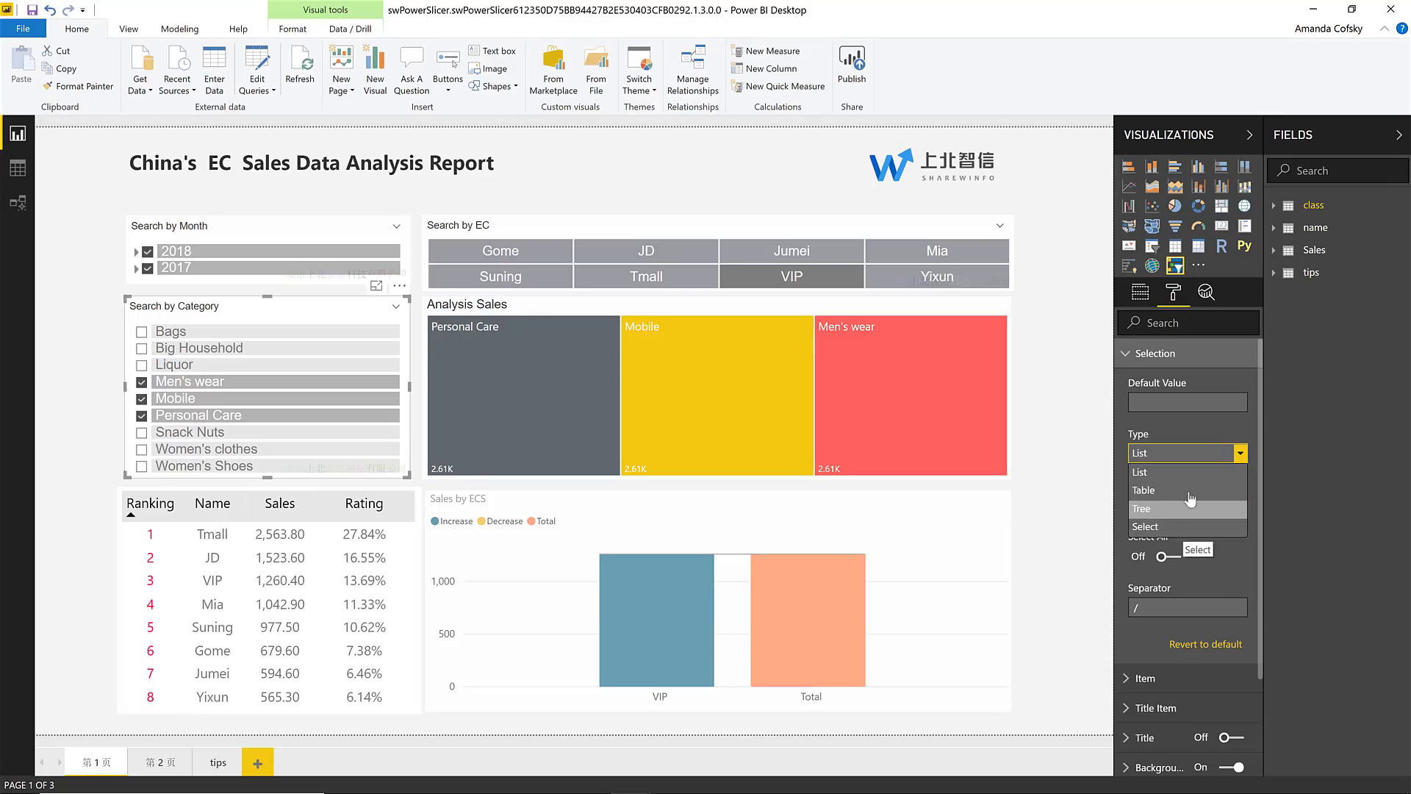
left_click(1240, 463)
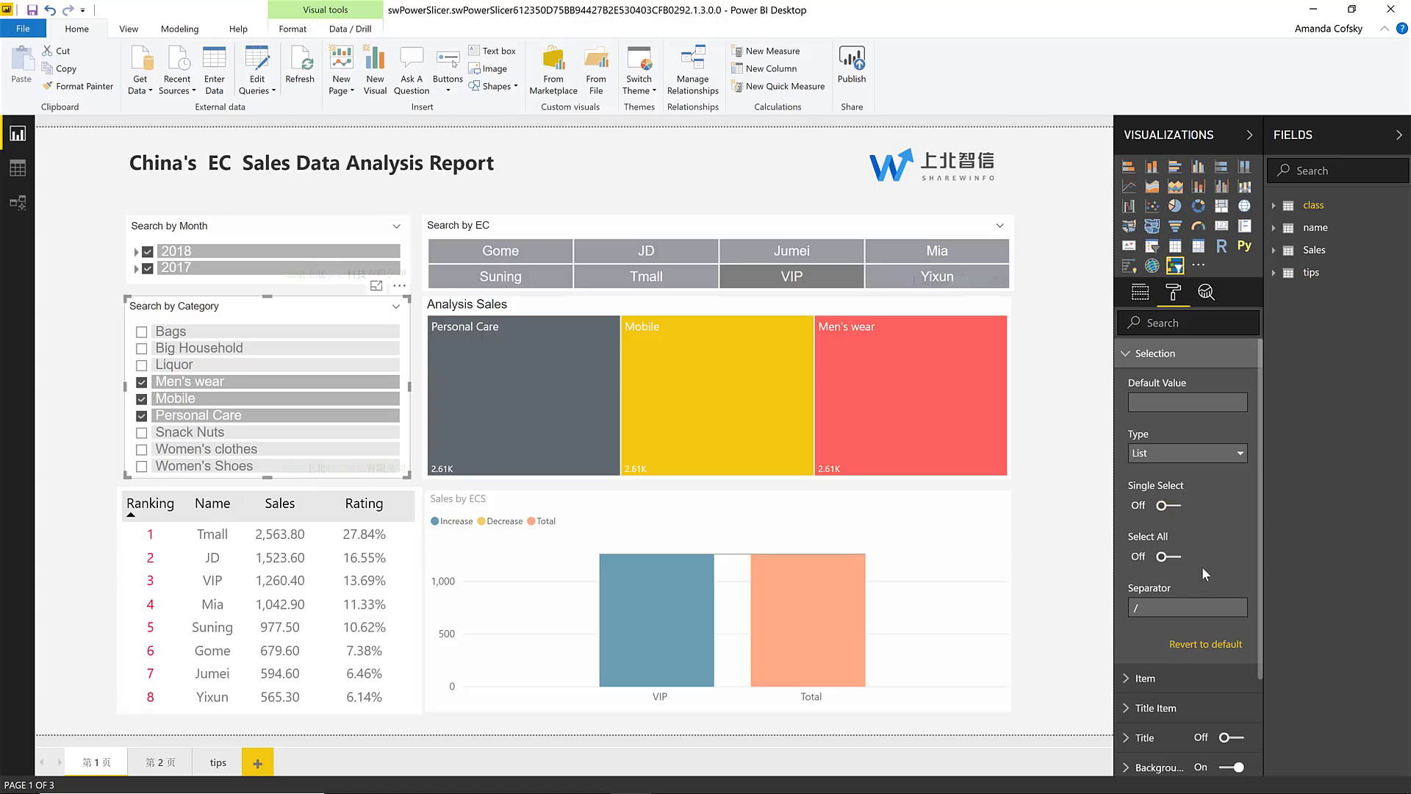
left_click(1196, 360)
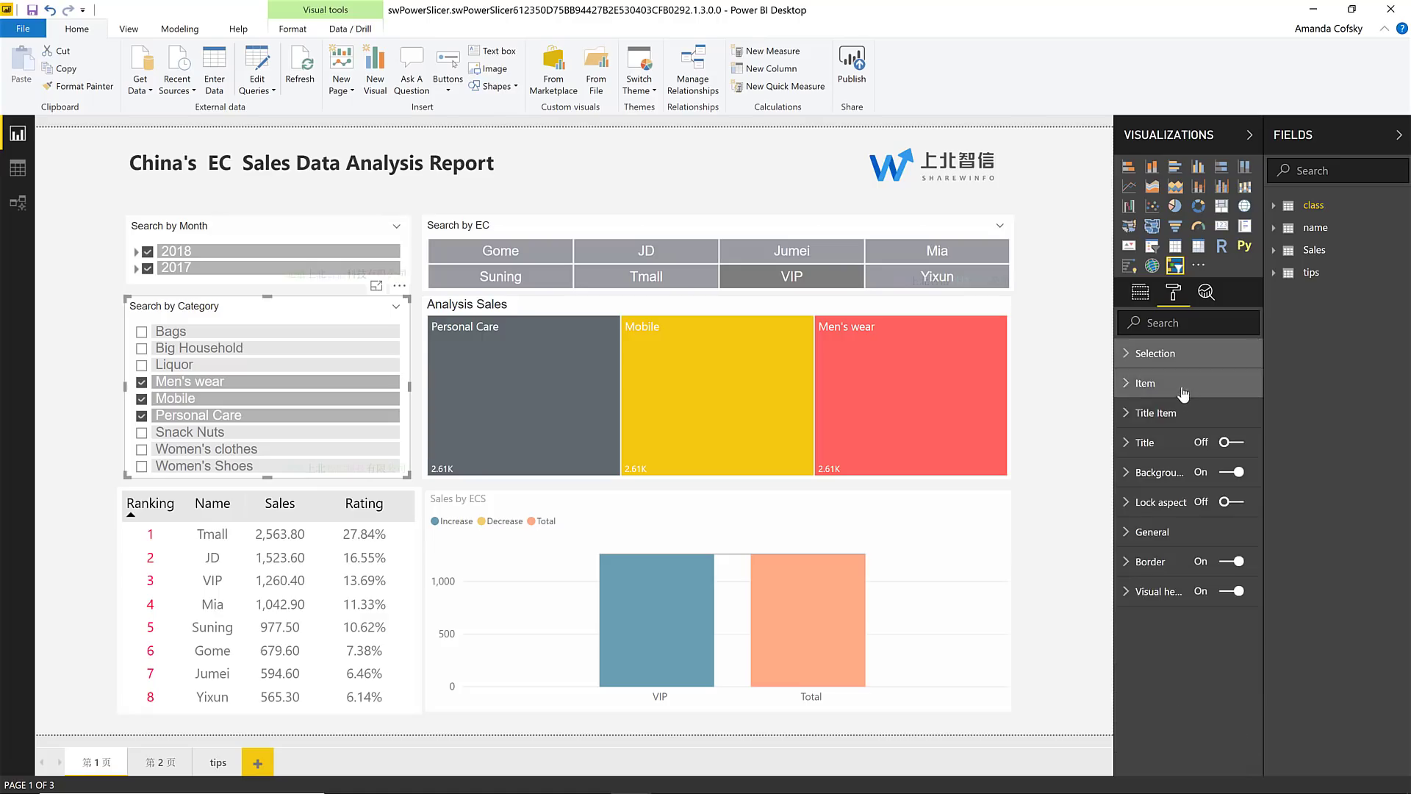
Look through the category slicer's Item and Title Item formatting options.
left_click(1182, 385)
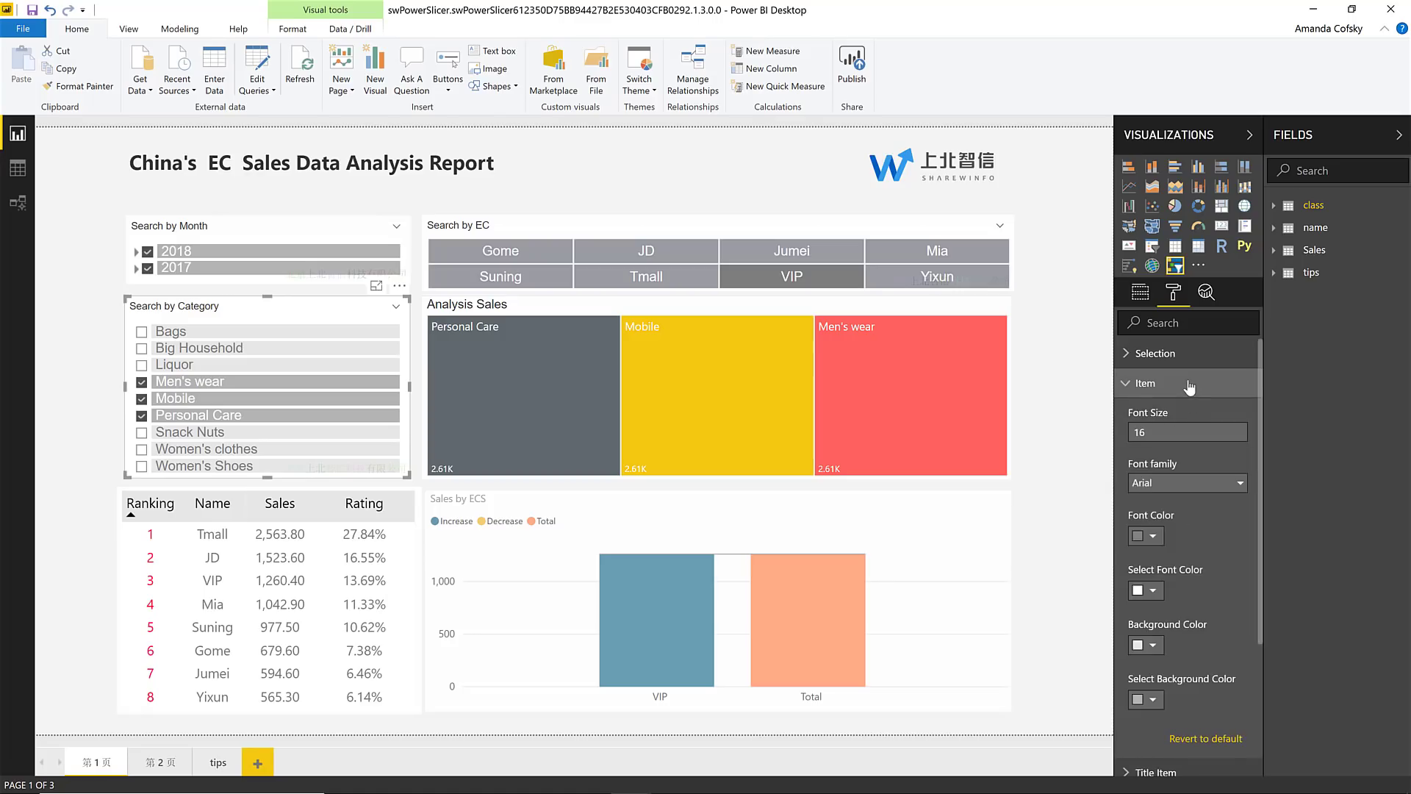
left_click(1189, 387)
left_click(1177, 415)
left_click(1178, 422)
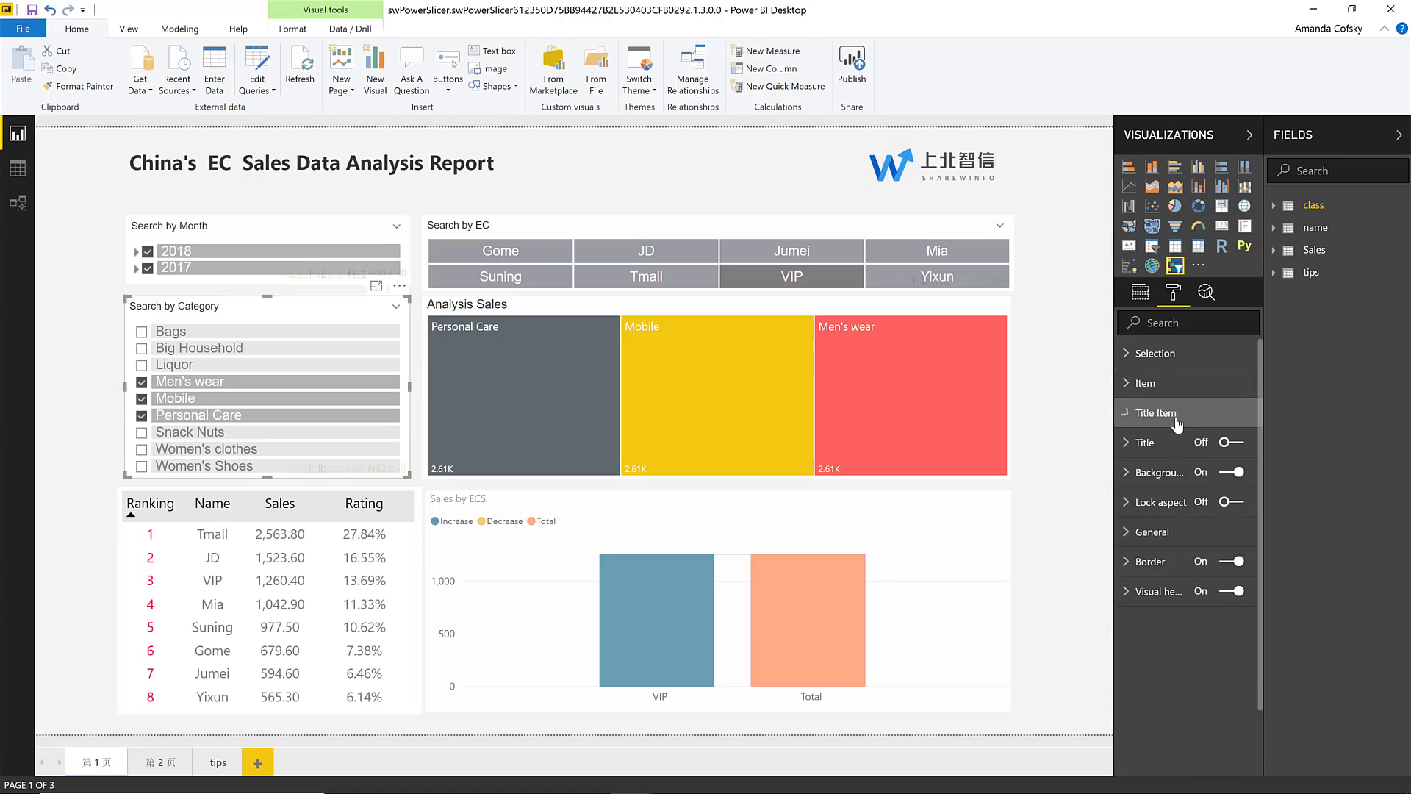